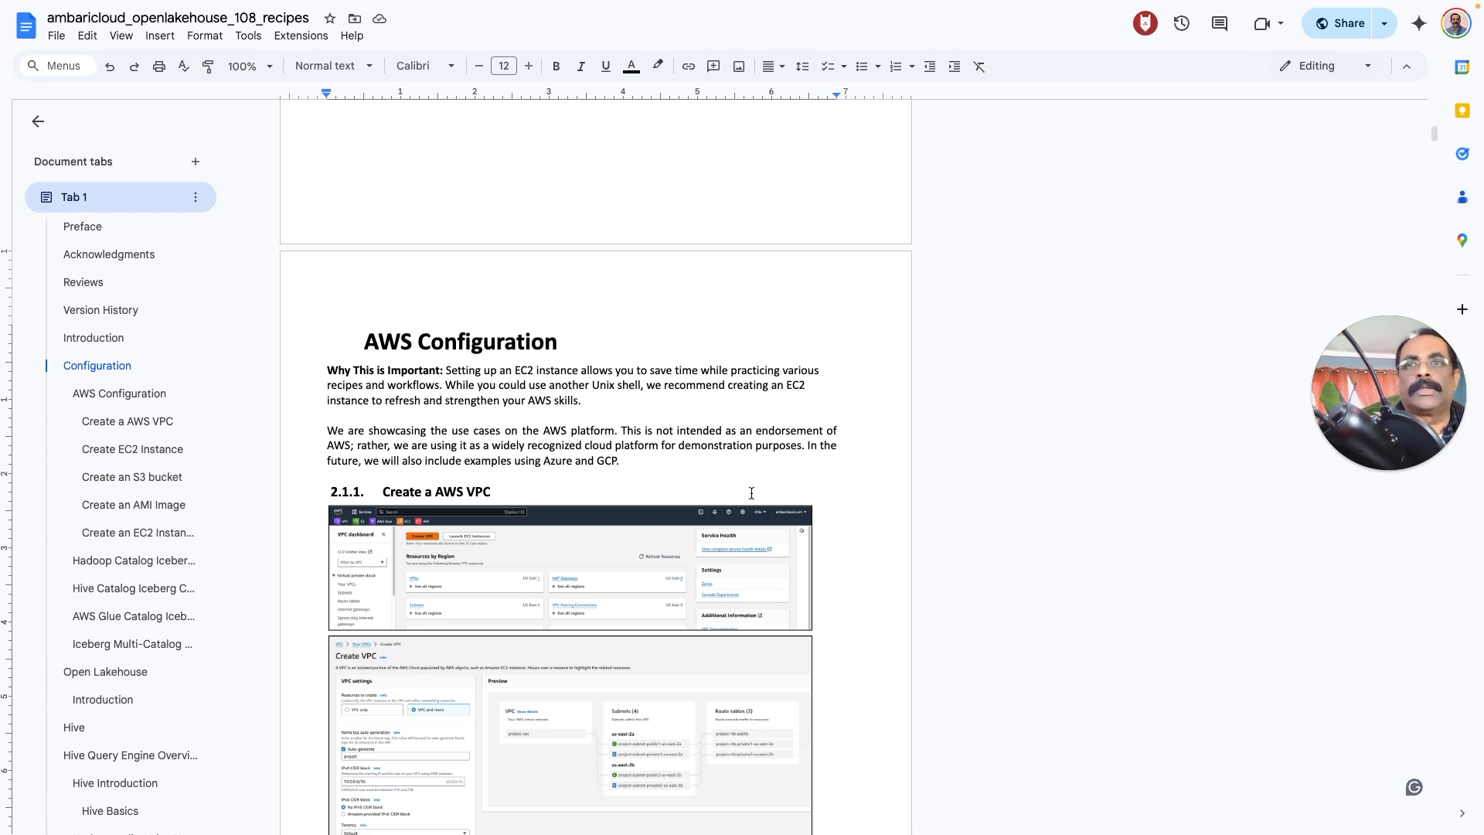
Read the AWS Configuration section of the recipes document, switch to the AWS VPC console and check the selected region.
scroll(644, 467, "down", 1)
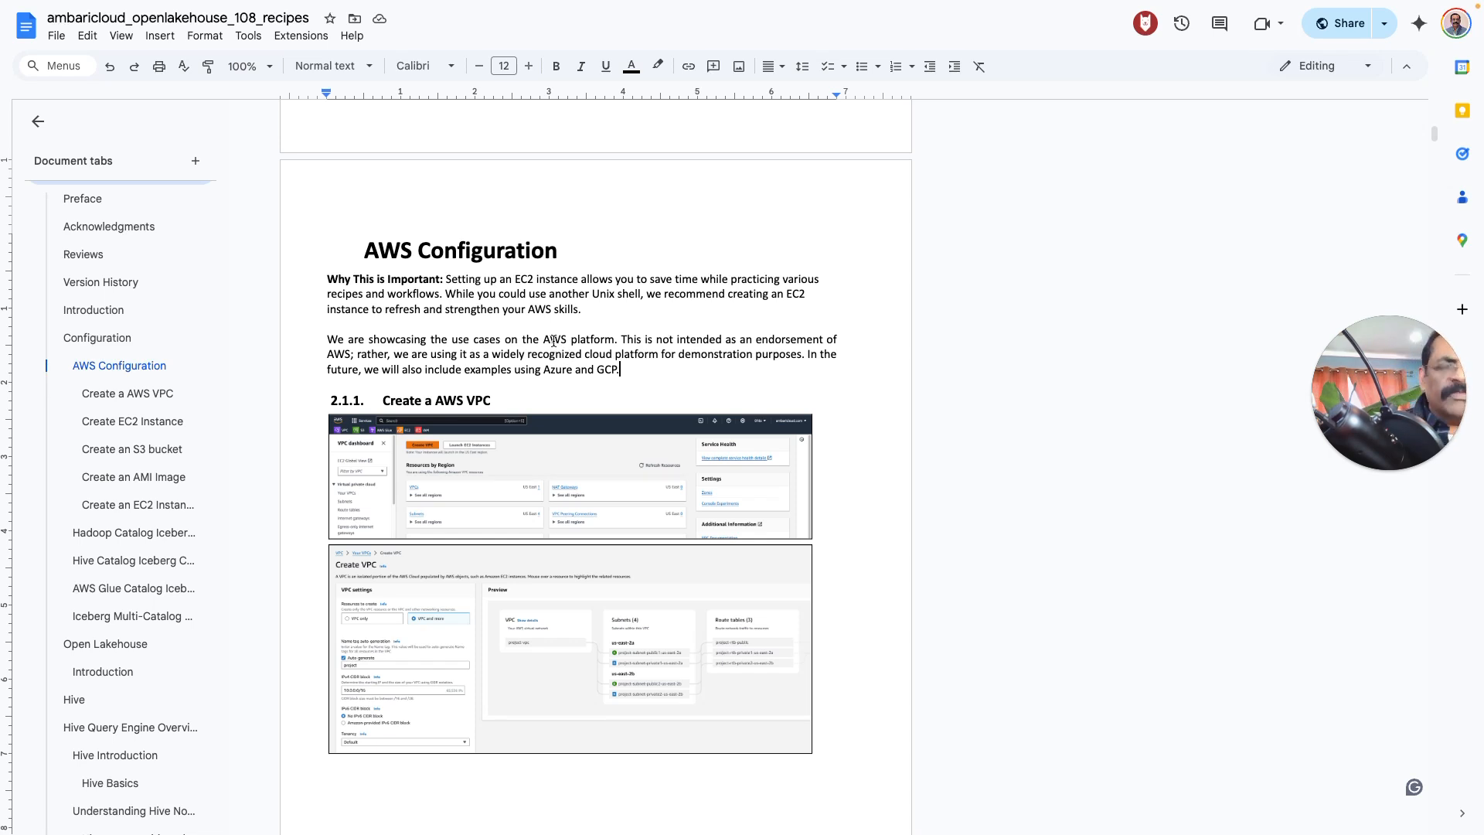
scroll(554, 341, "down", 1)
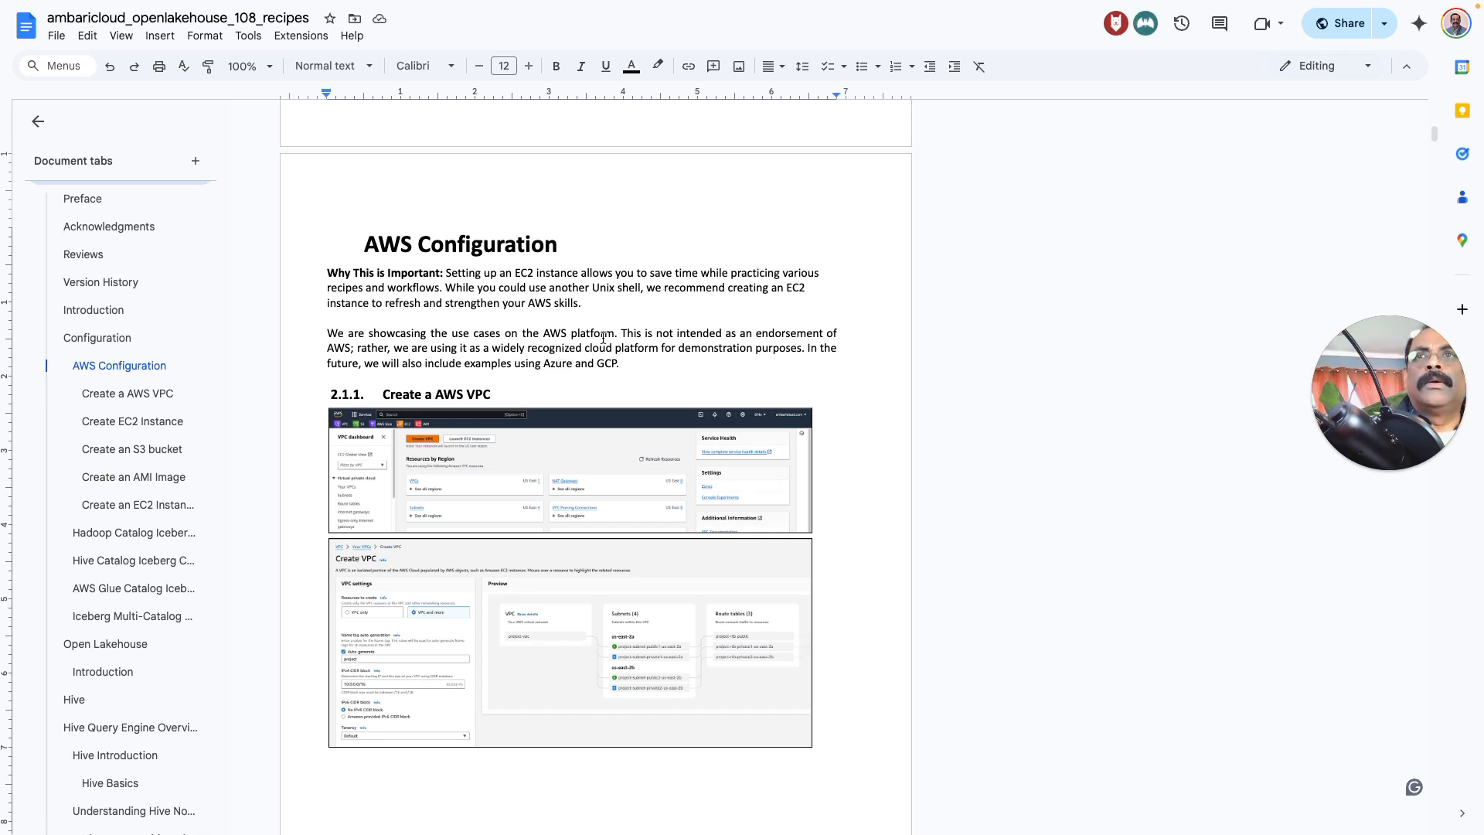
scroll(541, 340, "down", 3)
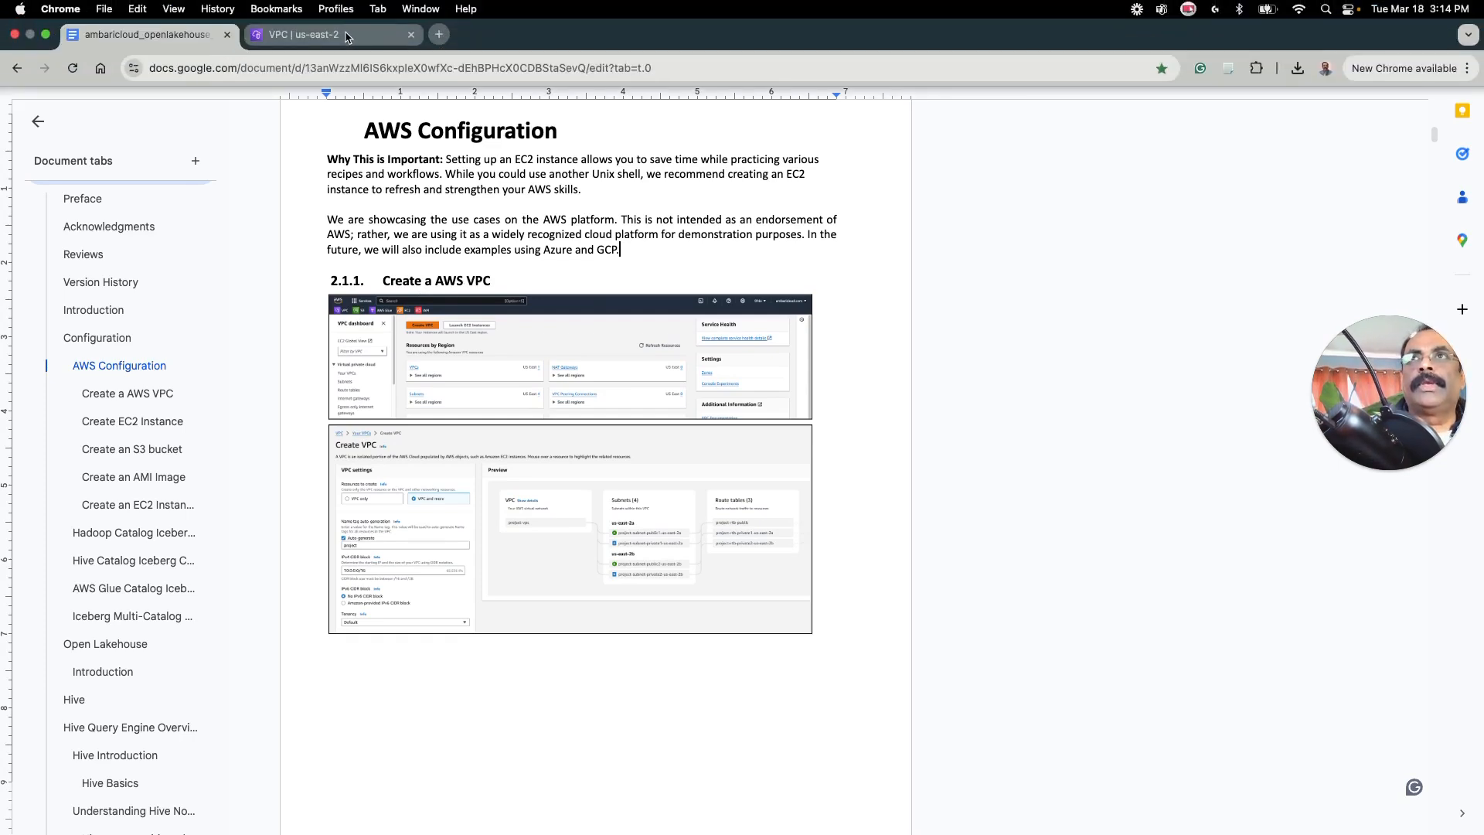
left_click(349, 37)
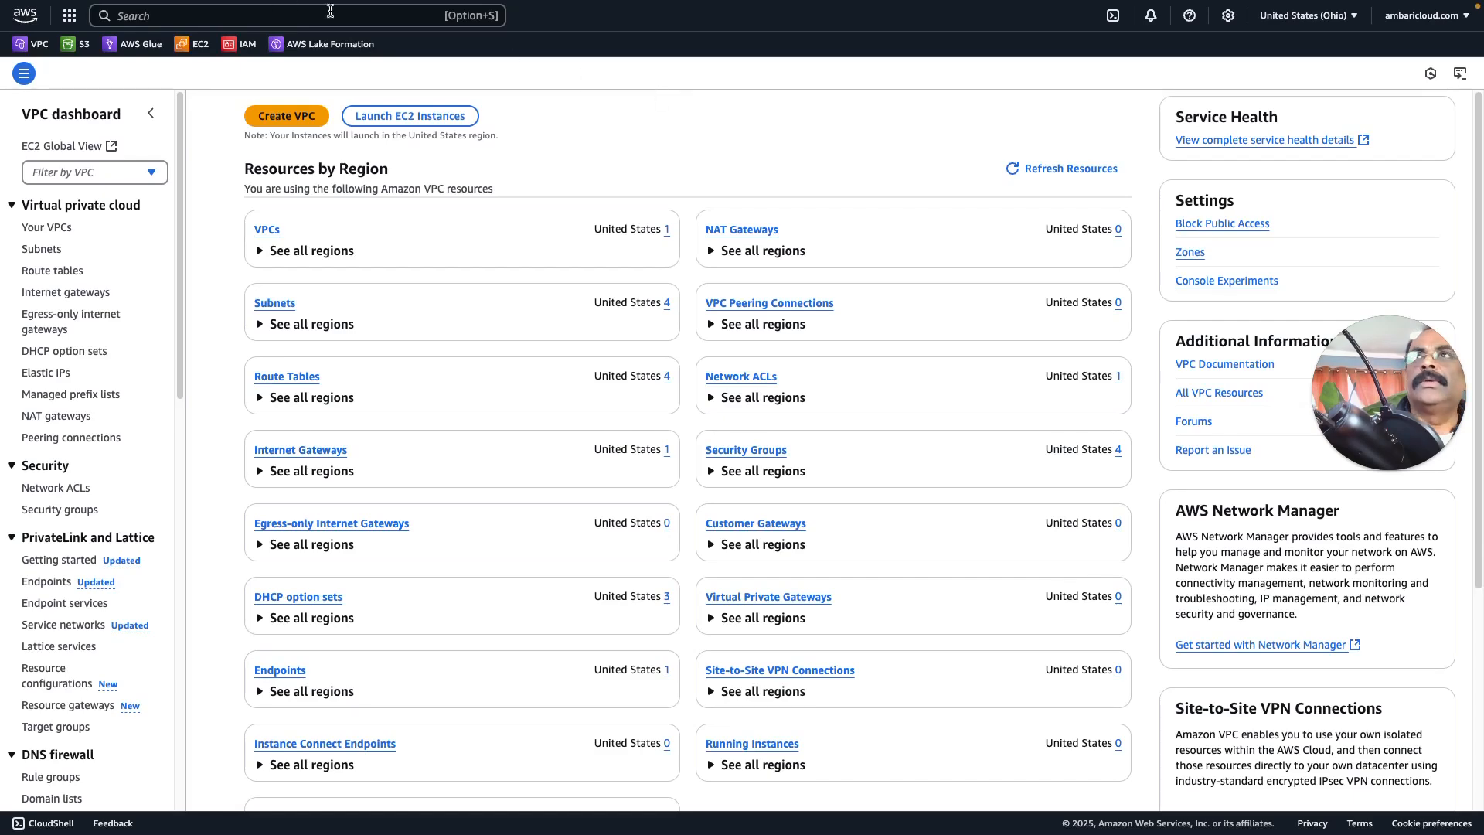
left_click(1320, 24)
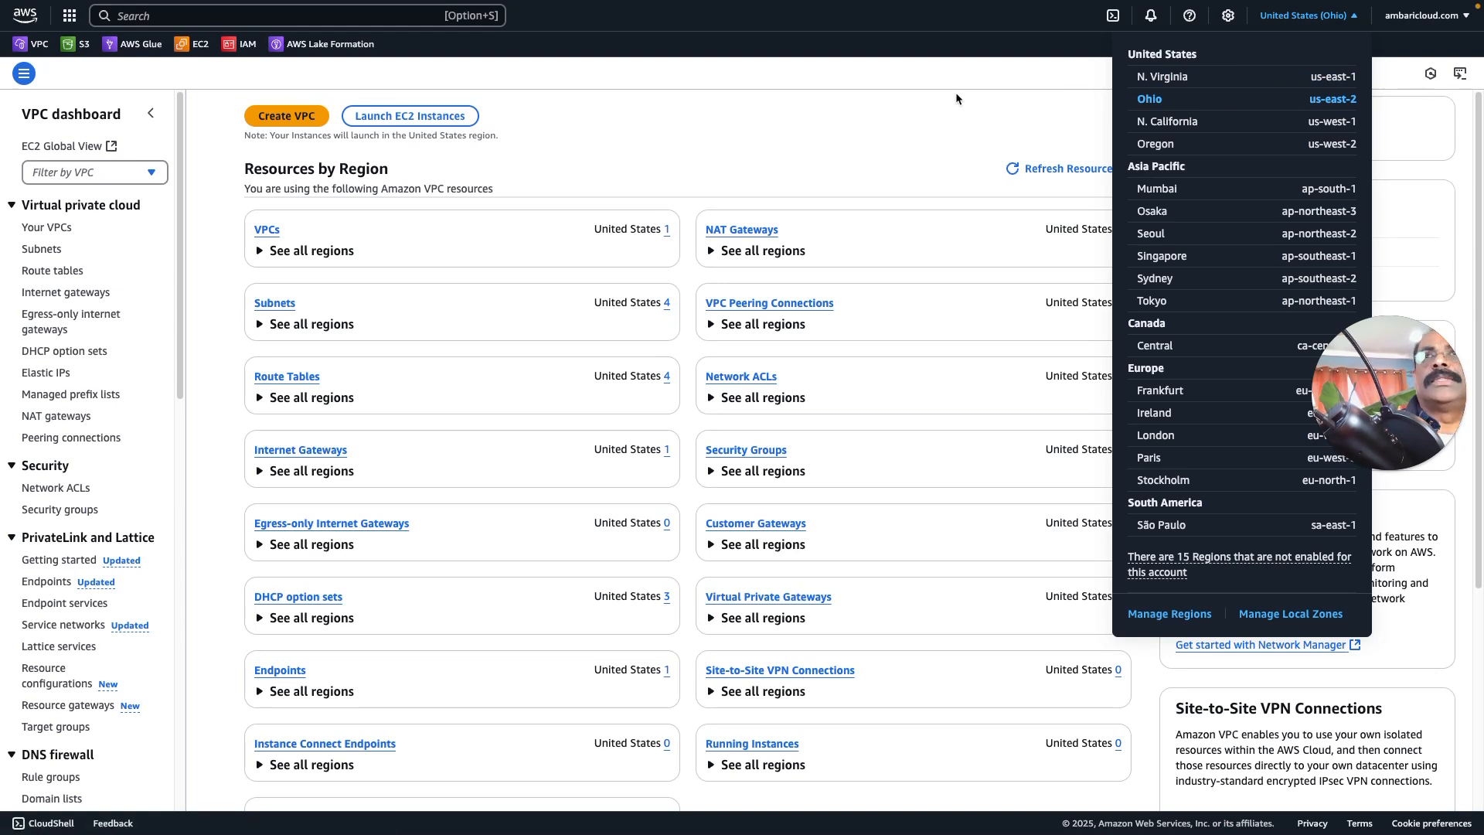
left_click(943, 46)
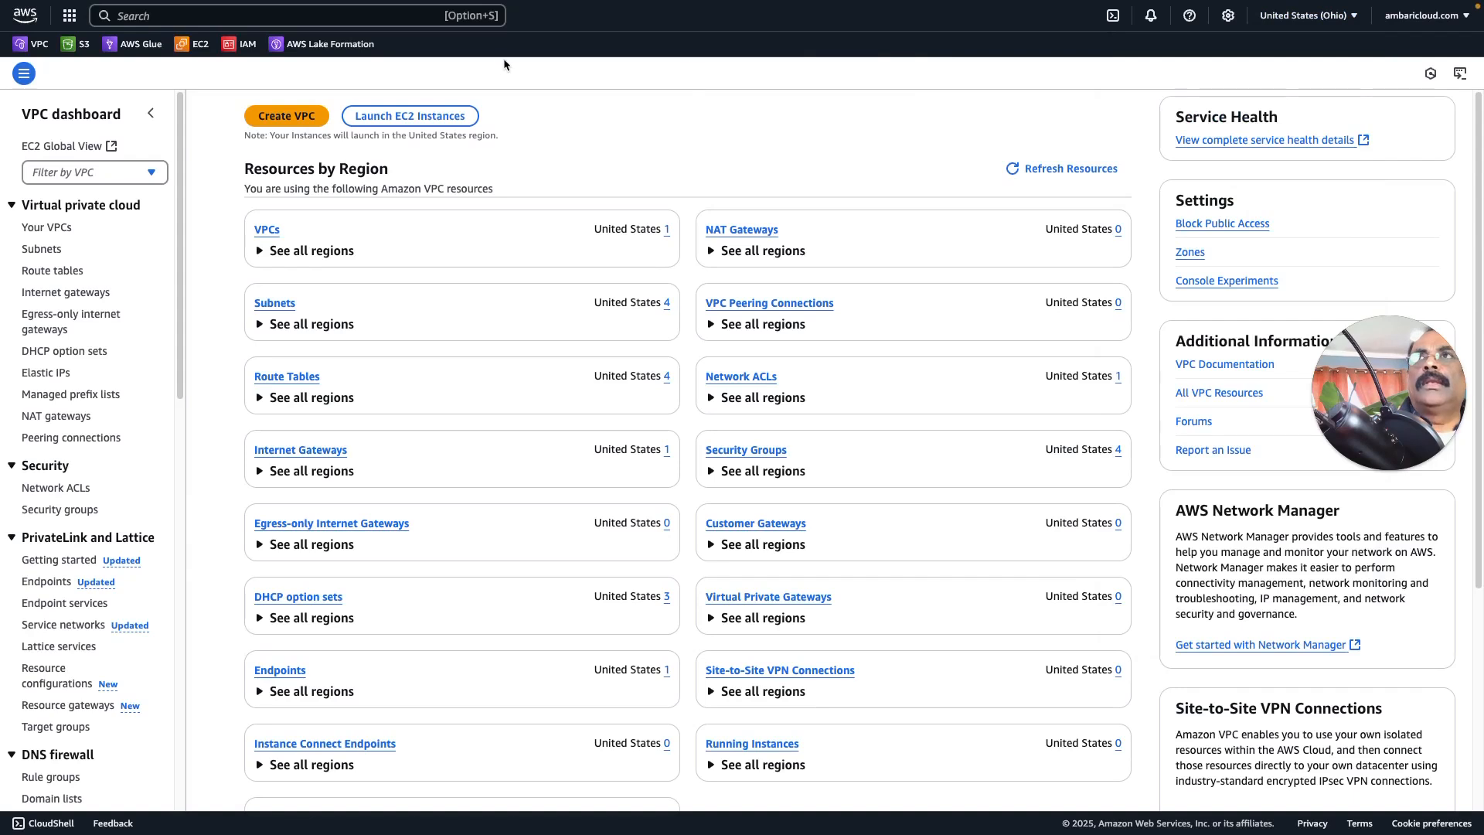
left_click(208, 16)
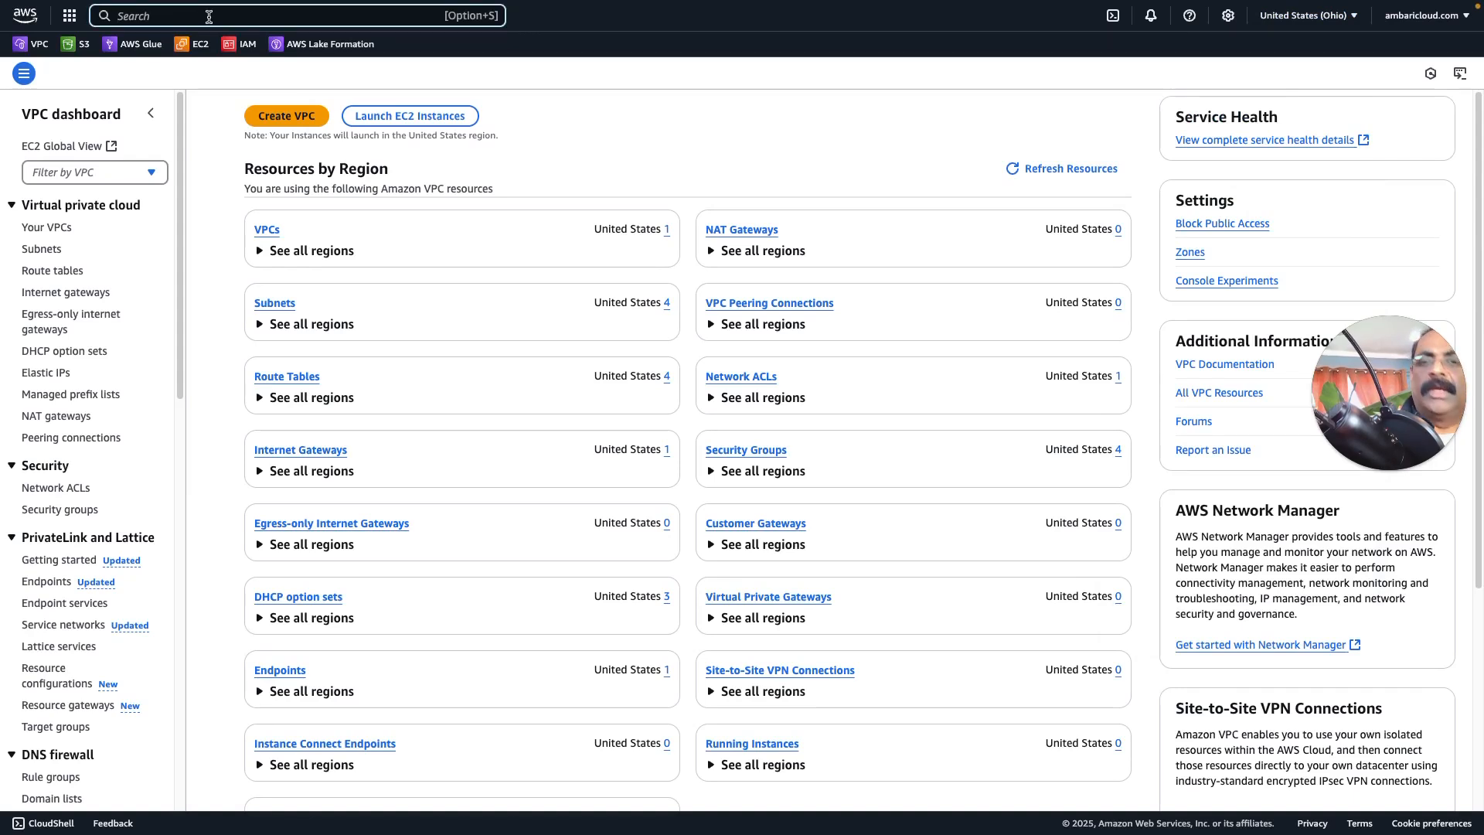
type("vpc")
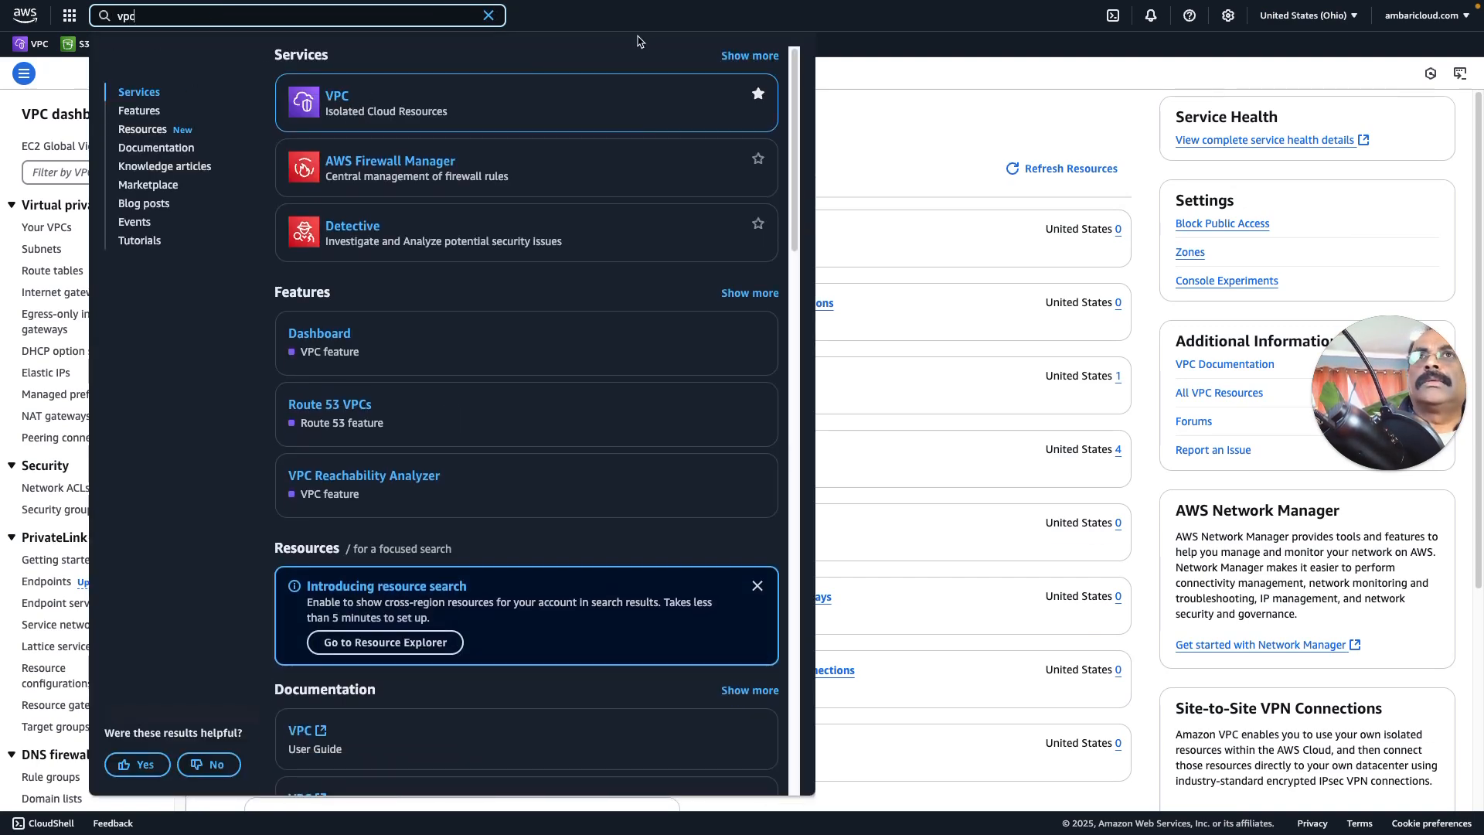
left_click(765, 21)
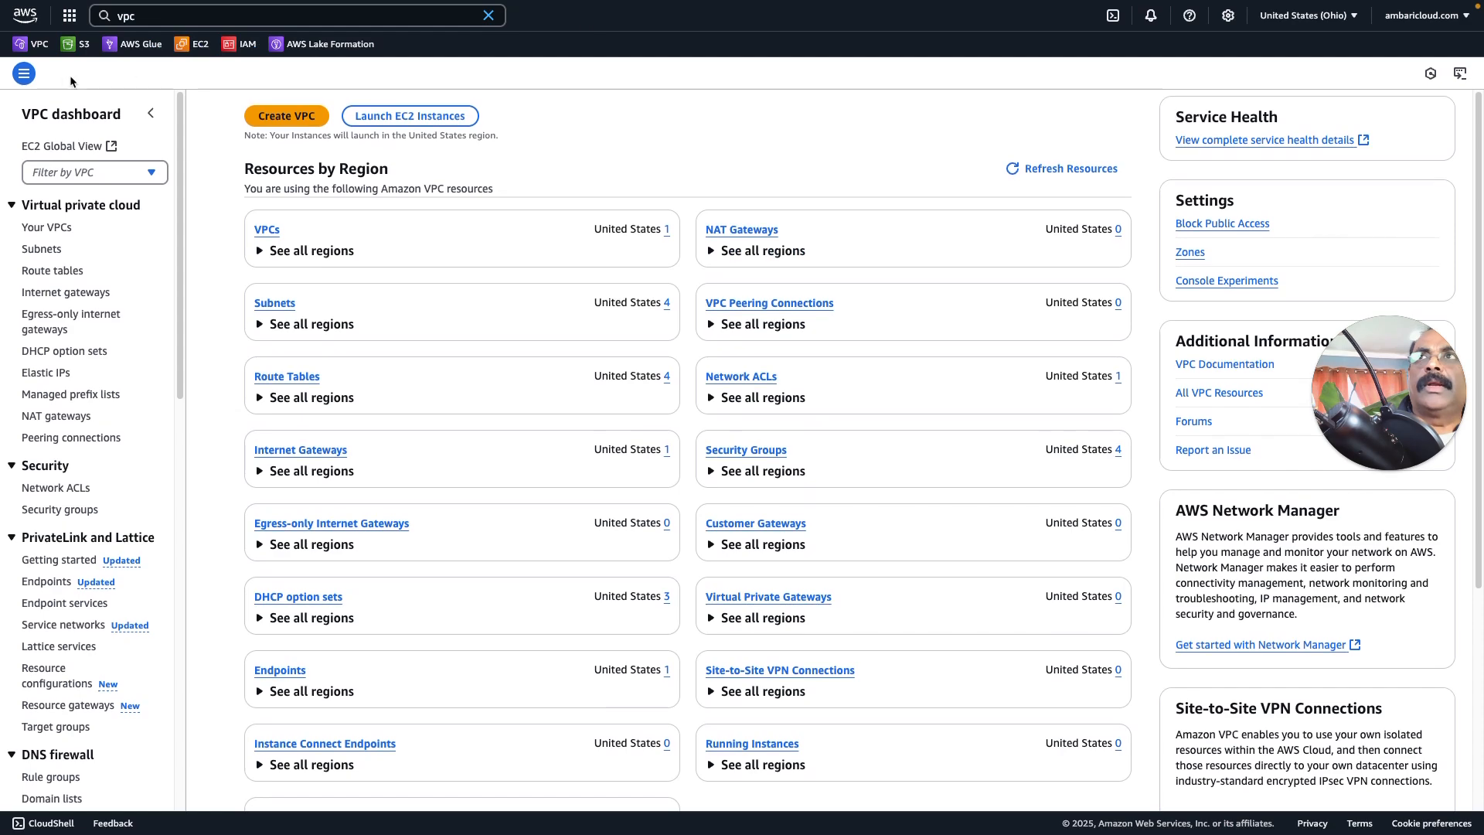
Start creating a VPC from the VPC dashboard, consult the recipe document, and set the auto-generated name tag to project_2.
left_click(34, 45)
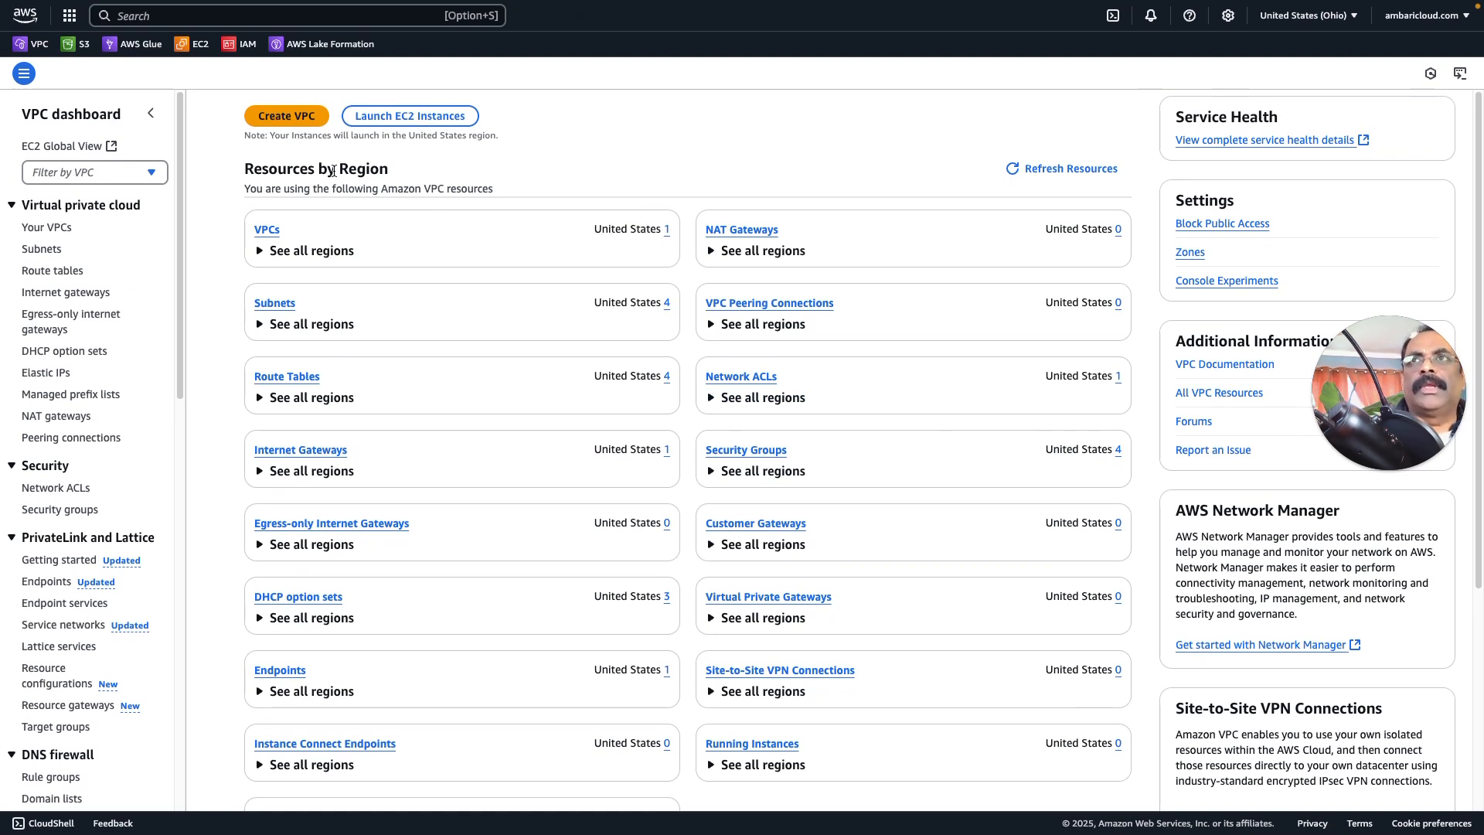
left_click(297, 118)
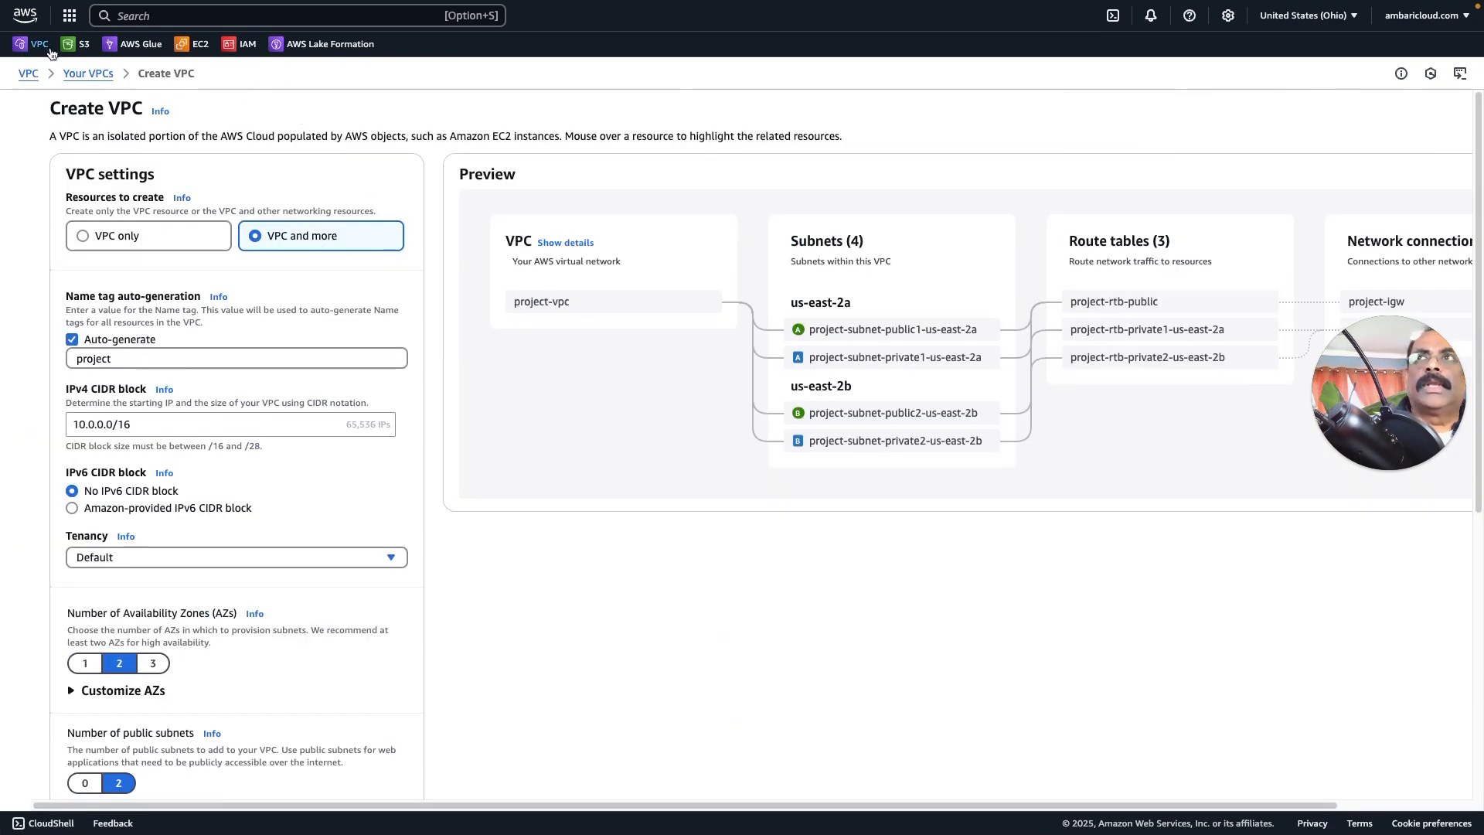
mouse_move(200, 5)
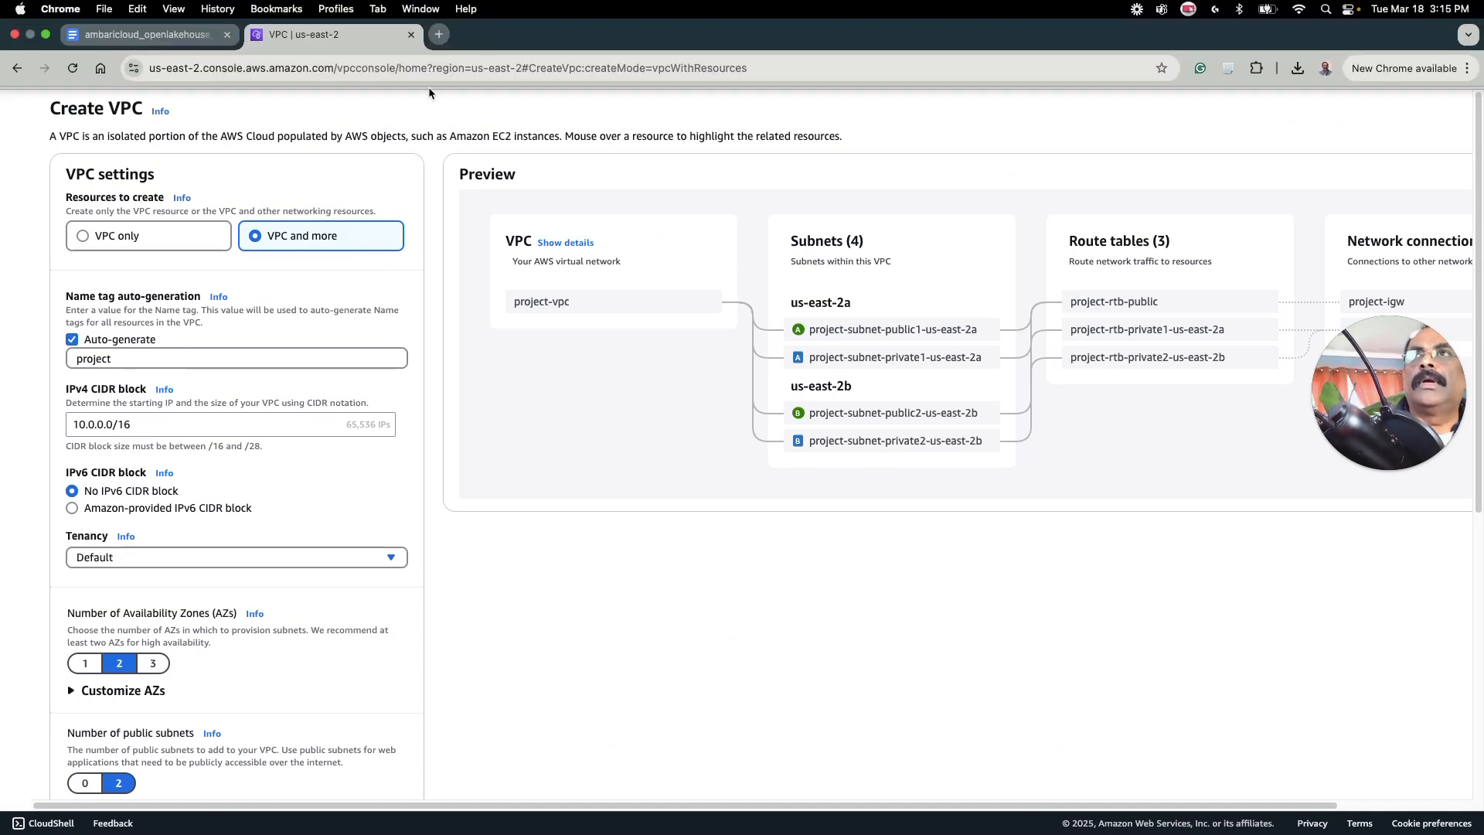
left_click(145, 35)
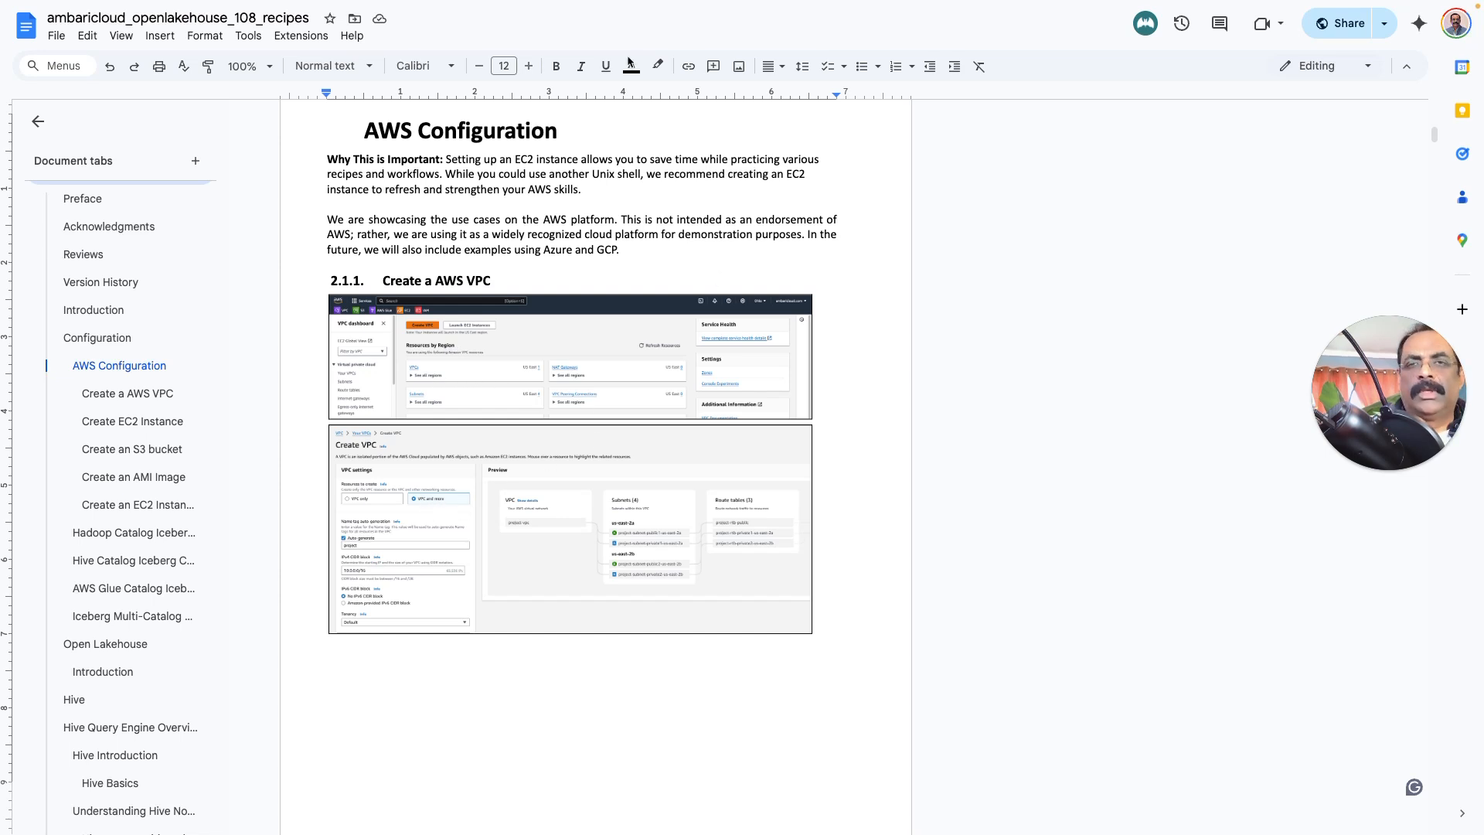
mouse_move(562, 3)
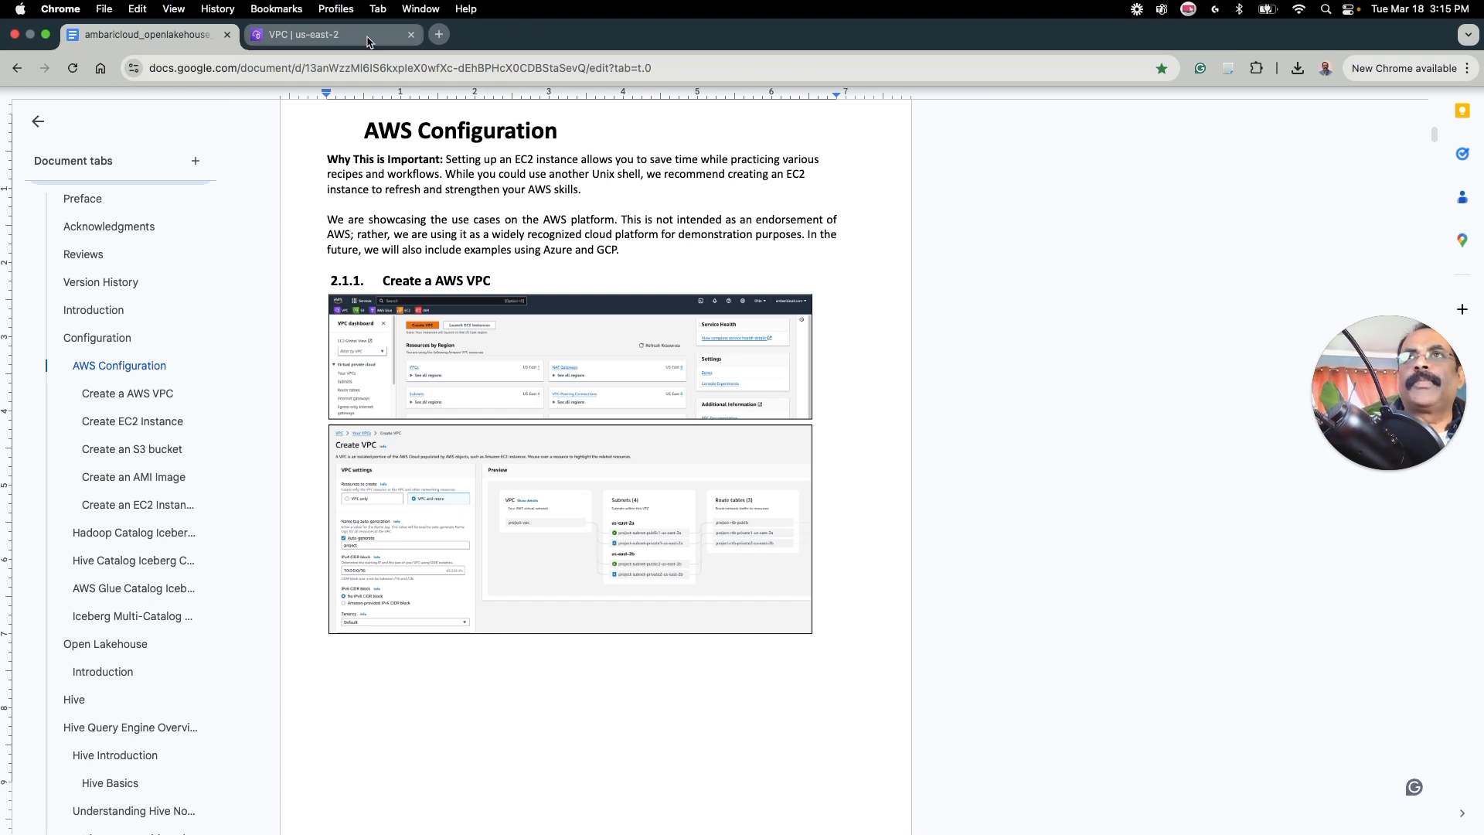
left_click(368, 38)
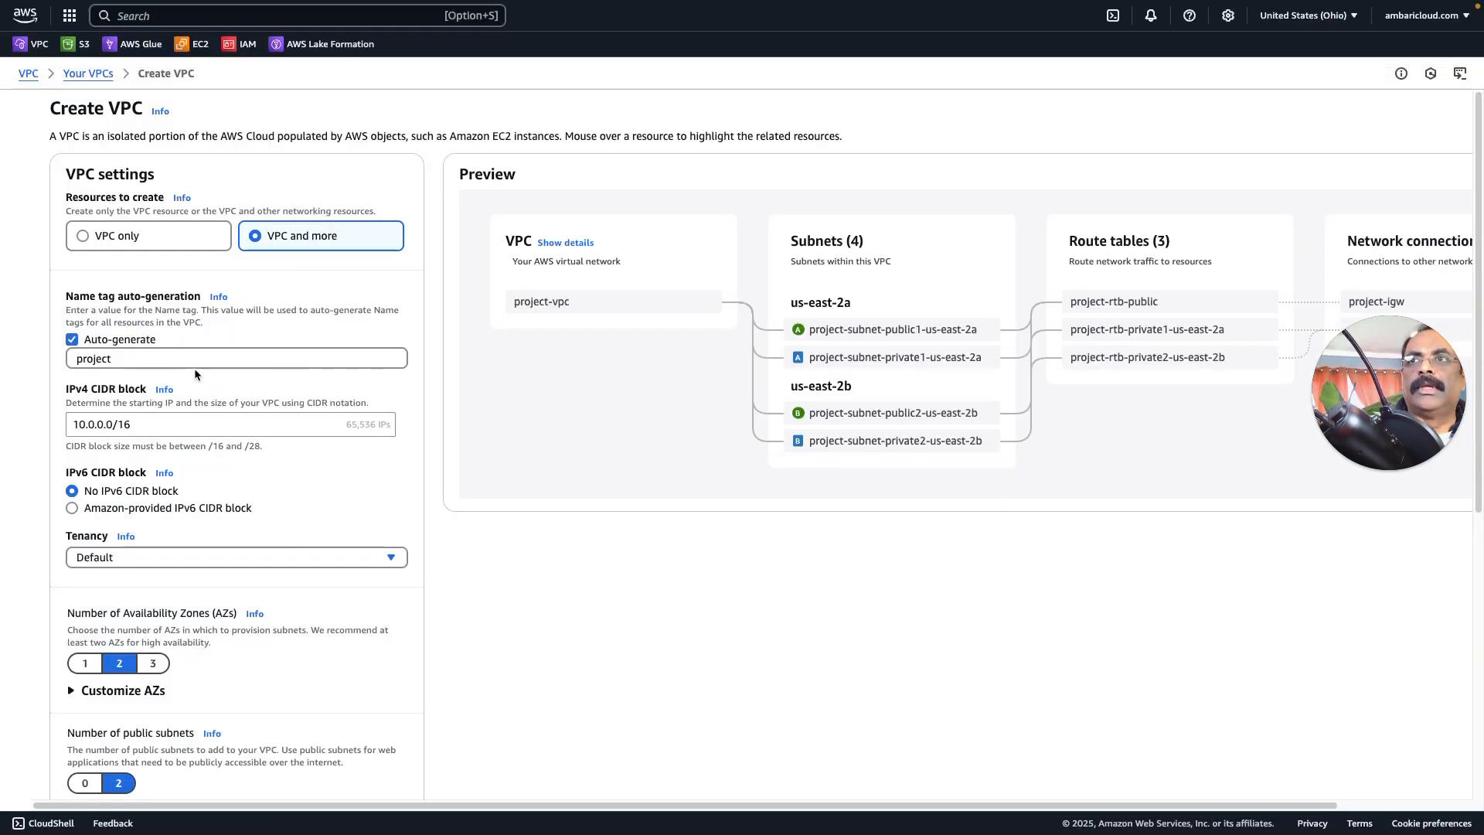
left_click(176, 363)
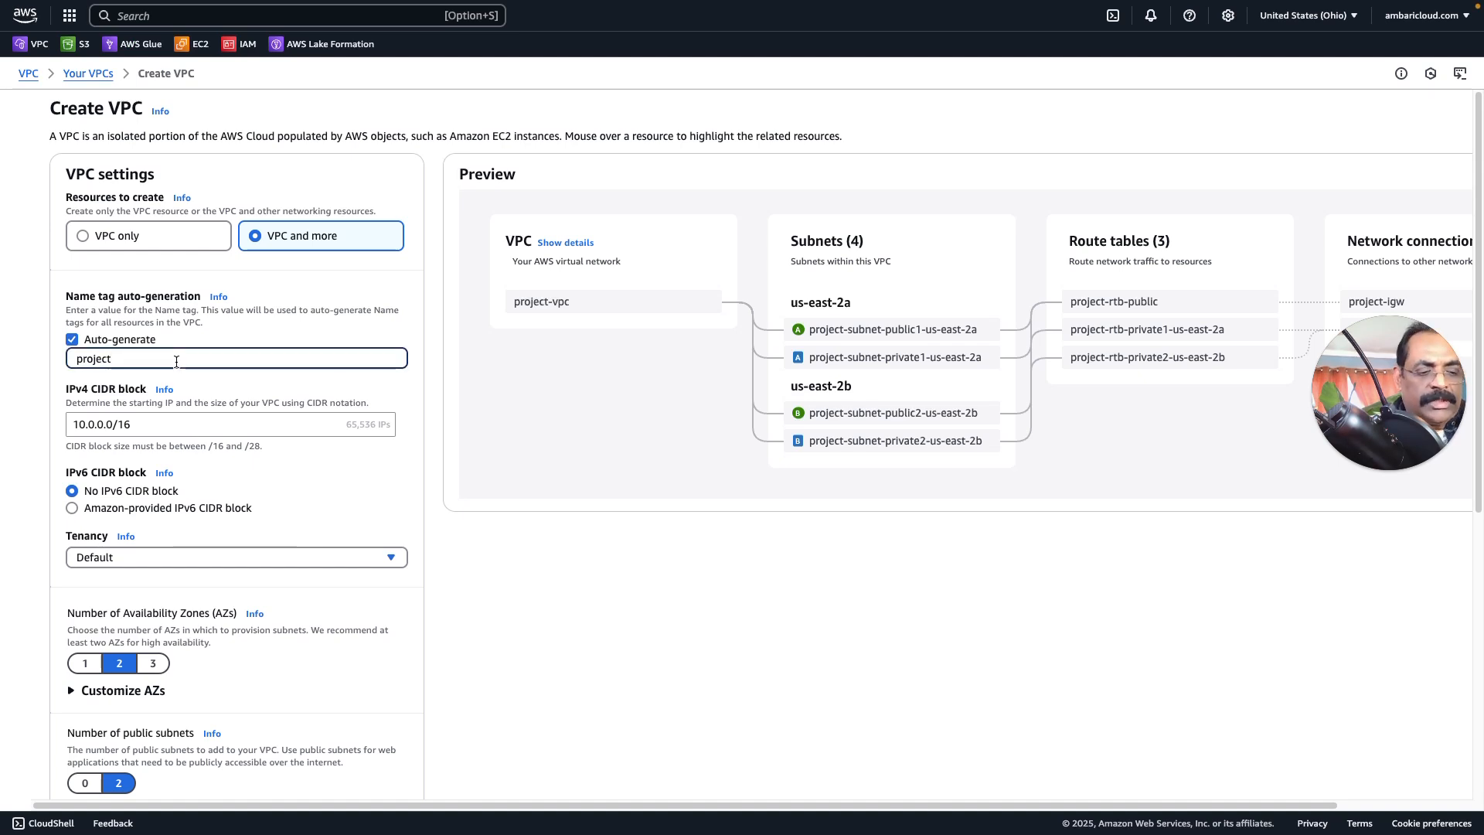
type("_2")
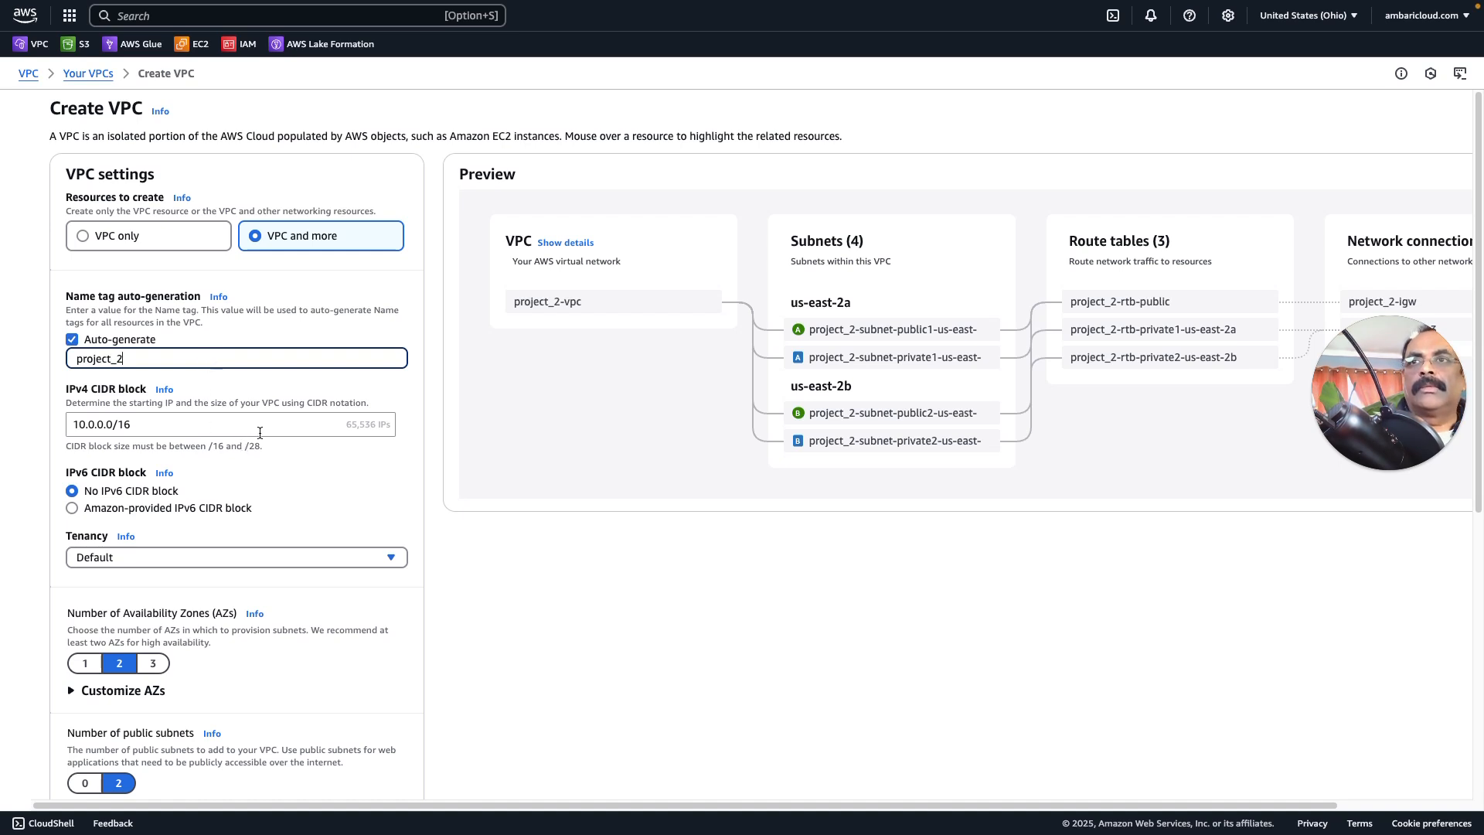
Compare the remaining VPC settings, including subnets, NAT gateways, endpoints and DNS options, with the screenshots in the recipe document.
scroll(276, 474, "down", 1)
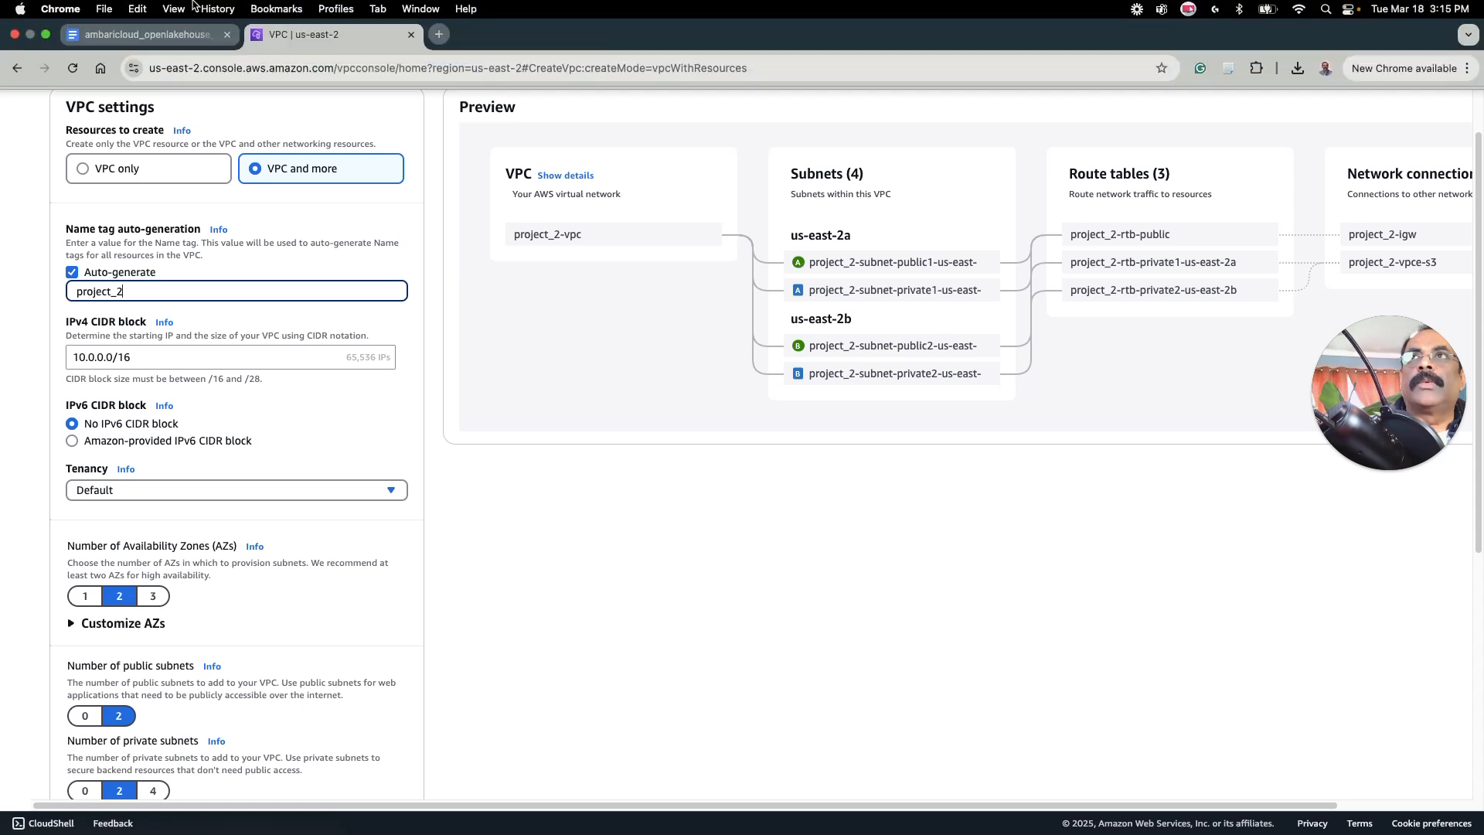
left_click(190, 42)
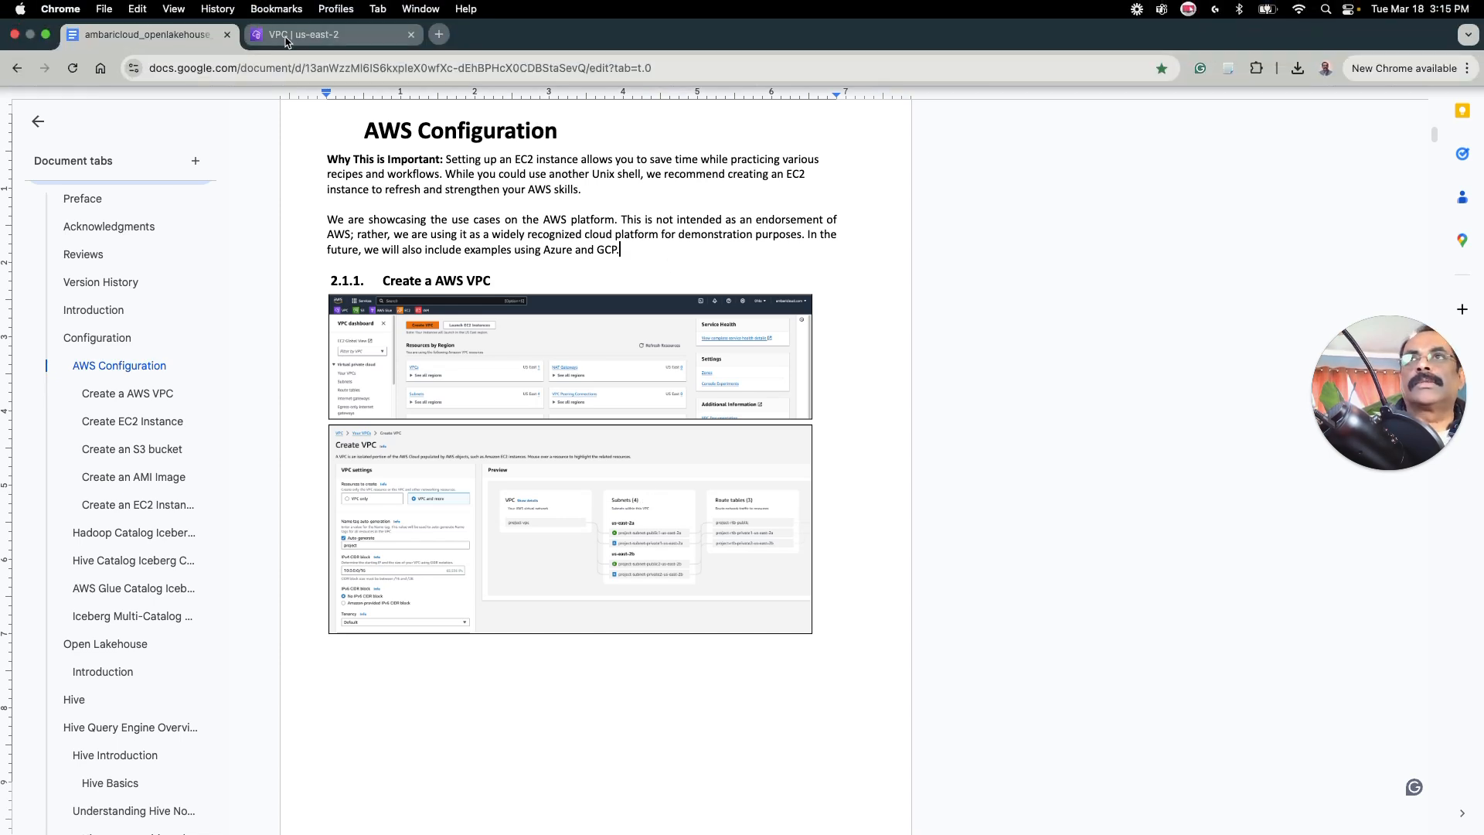
left_click(288, 20)
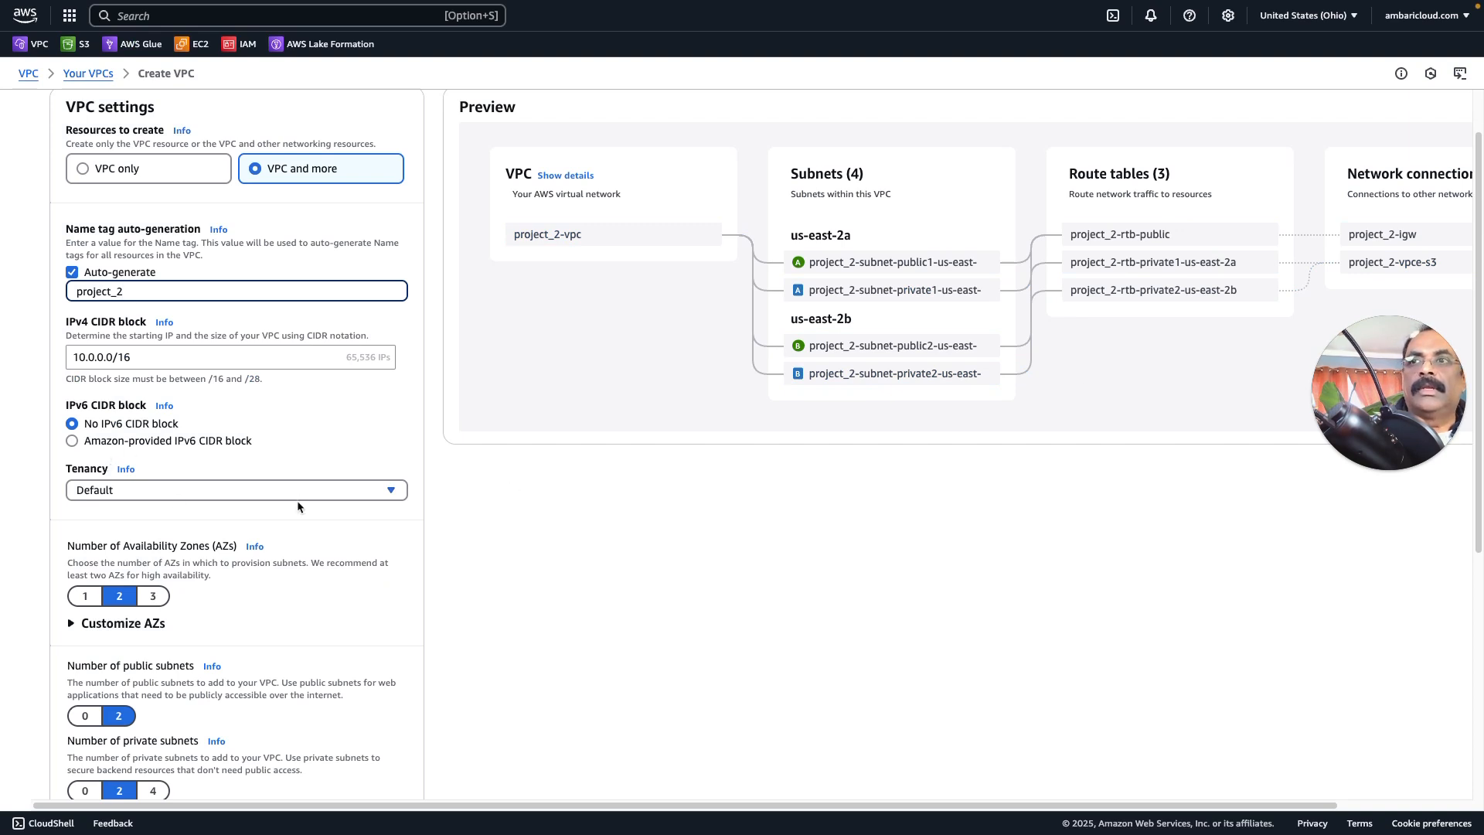
scroll(334, 500, "down", 2)
scroll(334, 500, "down", 4)
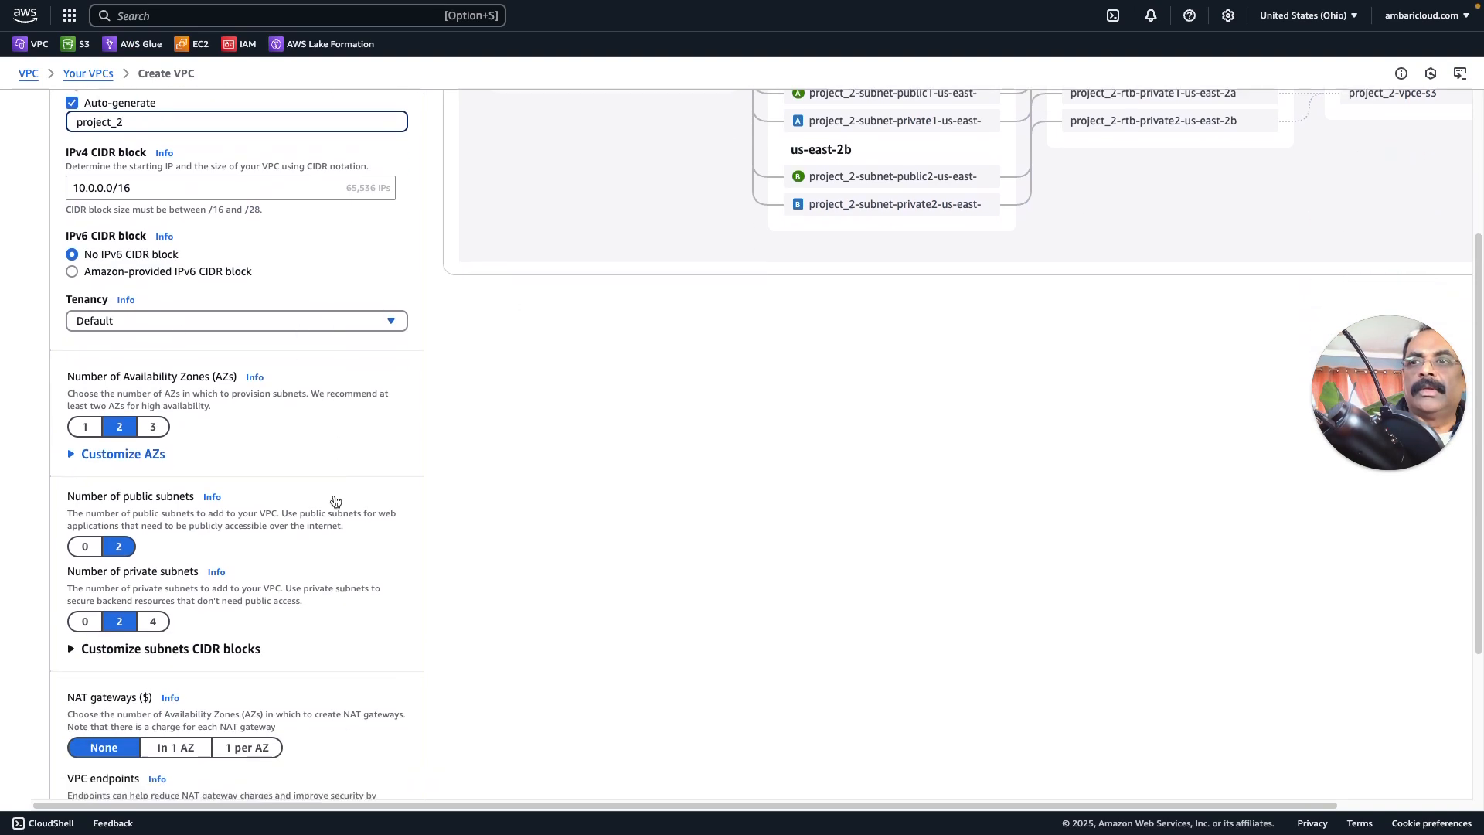
scroll(334, 500, "down", 1)
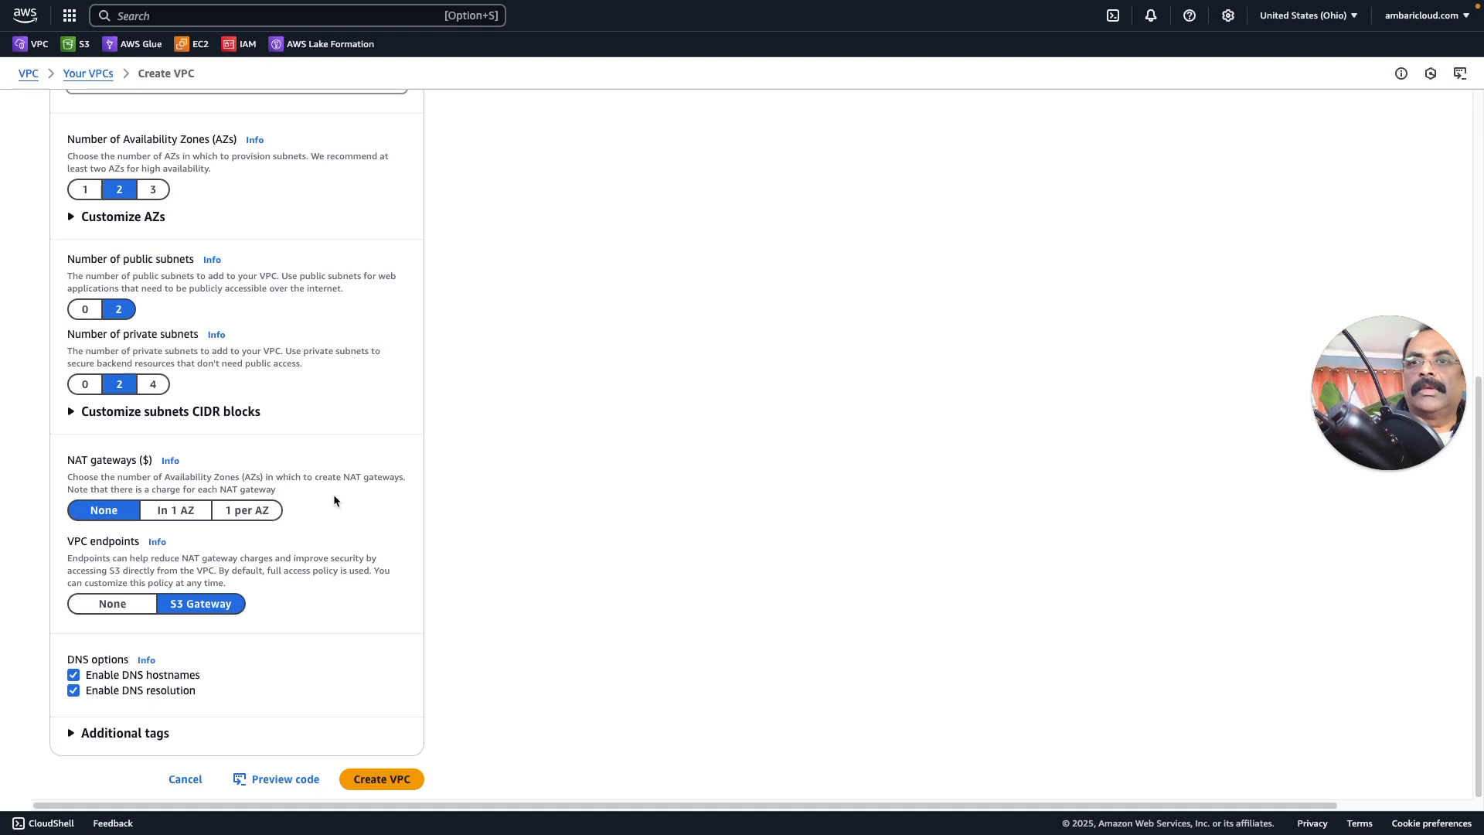
scroll(347, 531, "up", 7)
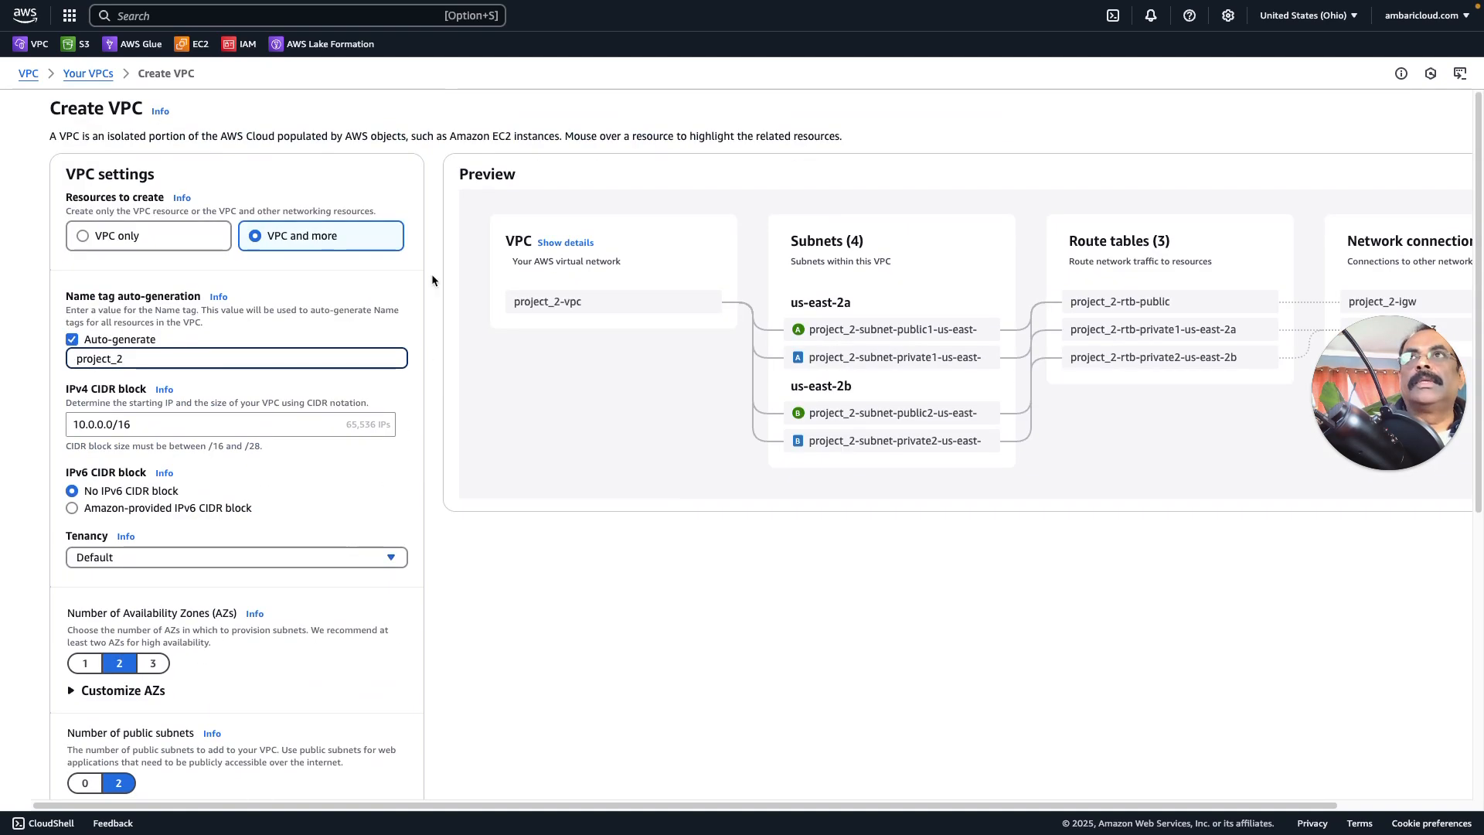
left_click(155, 37)
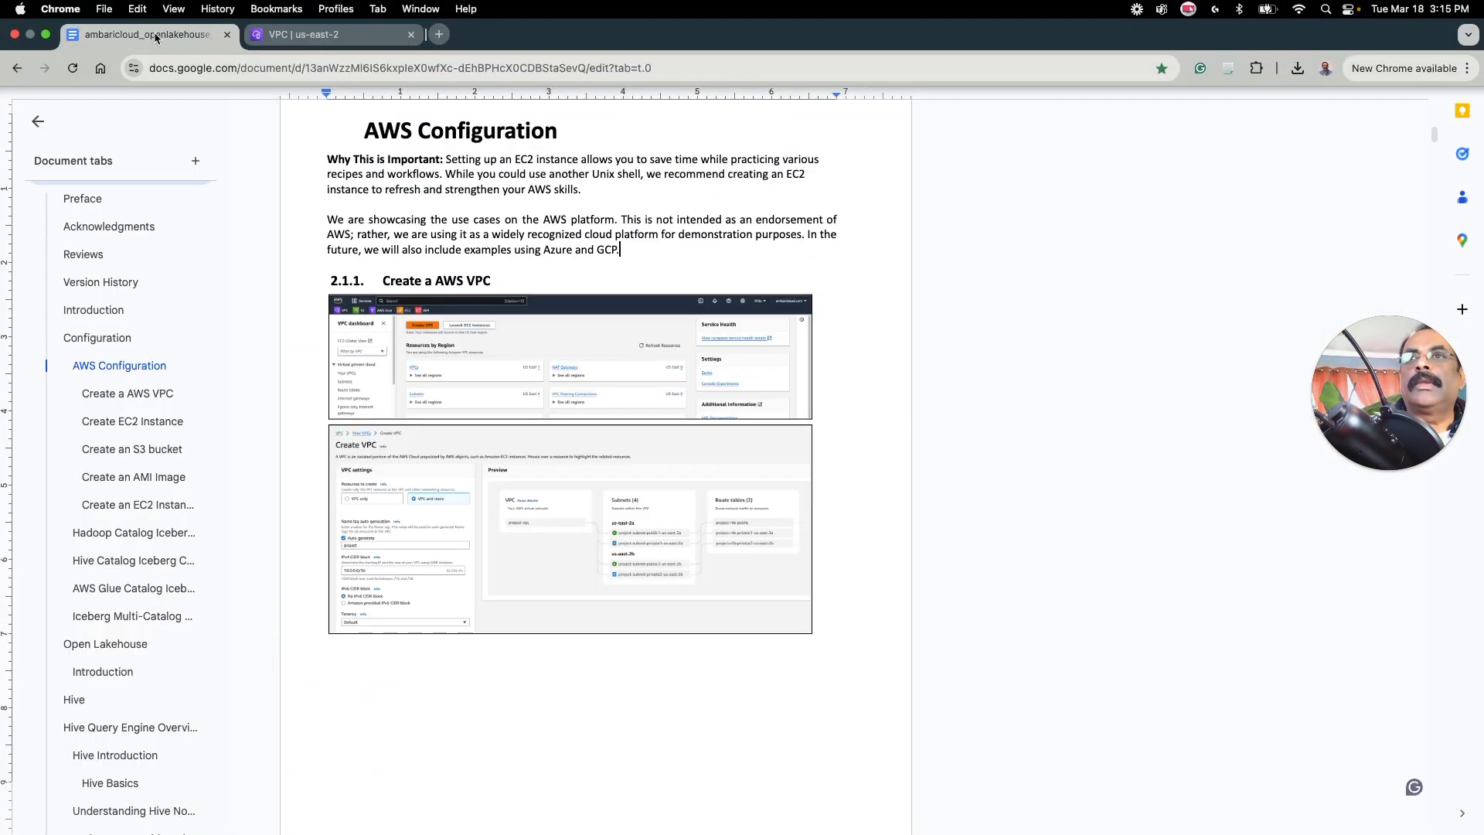
scroll(743, 494, "down", 3)
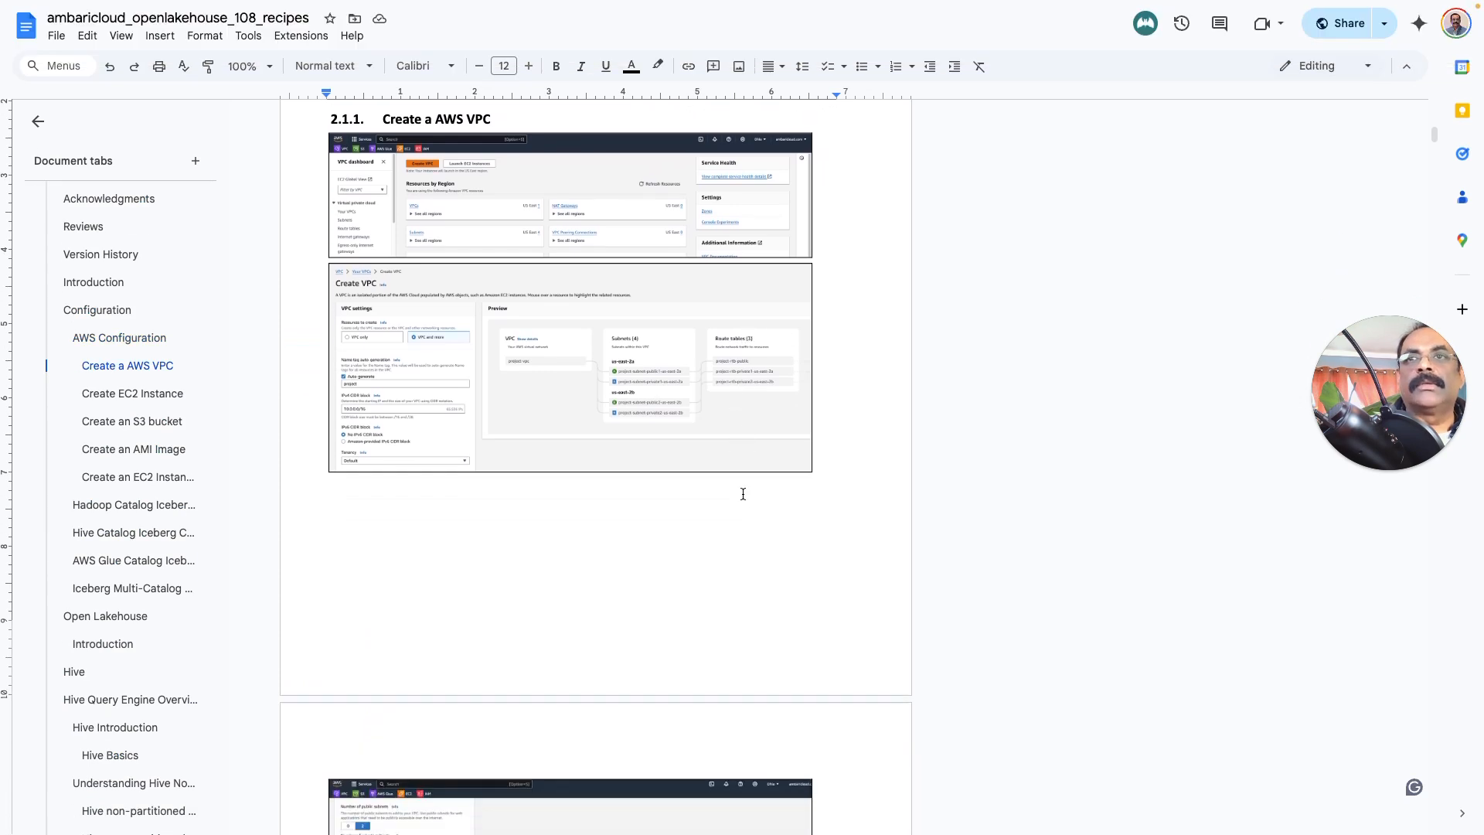
scroll(743, 494, "down", 6)
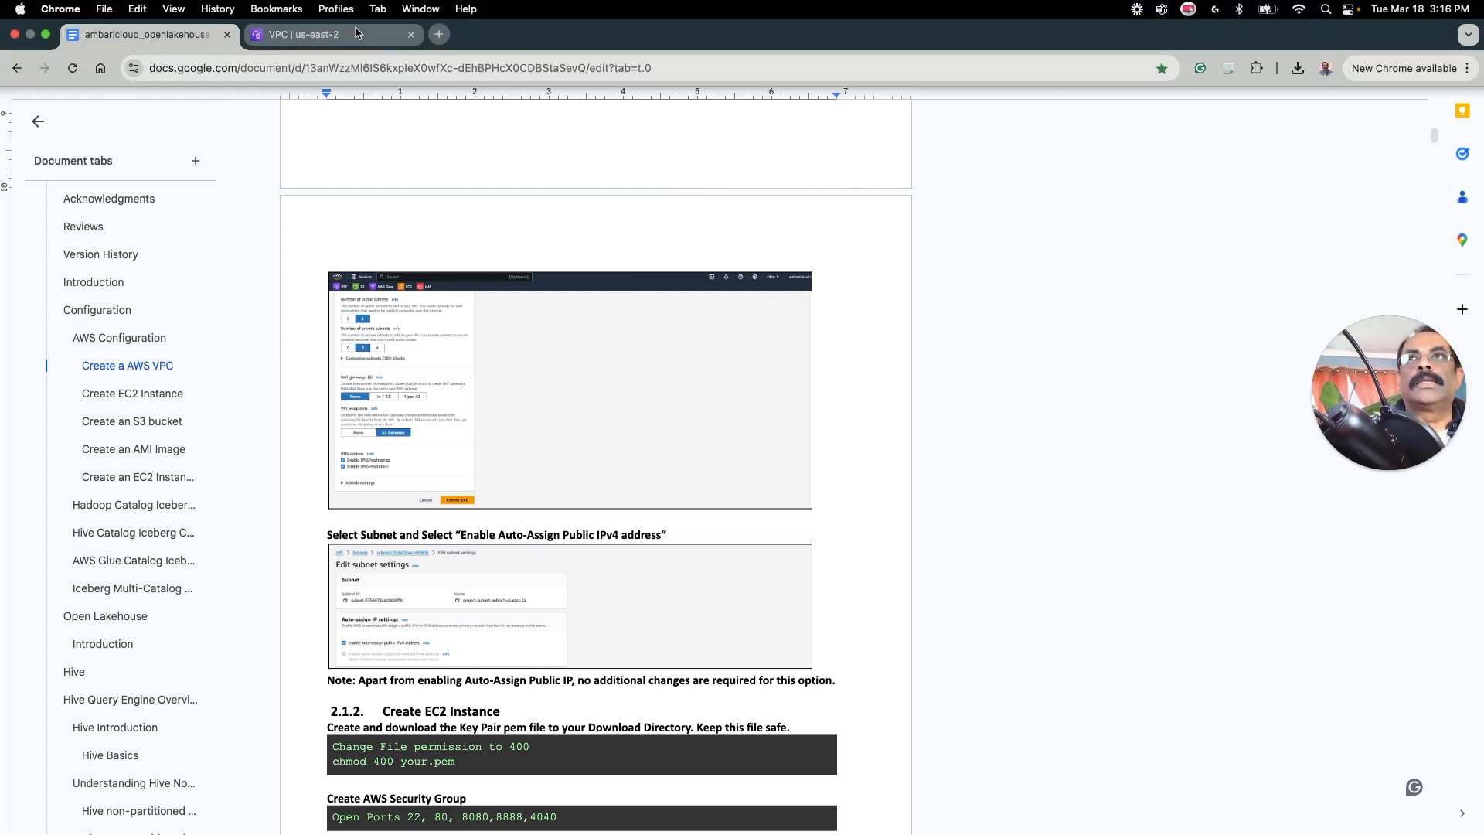
Create the project_2 VPC with the remaining settings left at their defaults and open its details page.
left_click(355, 31)
scroll(433, 460, "down", 6)
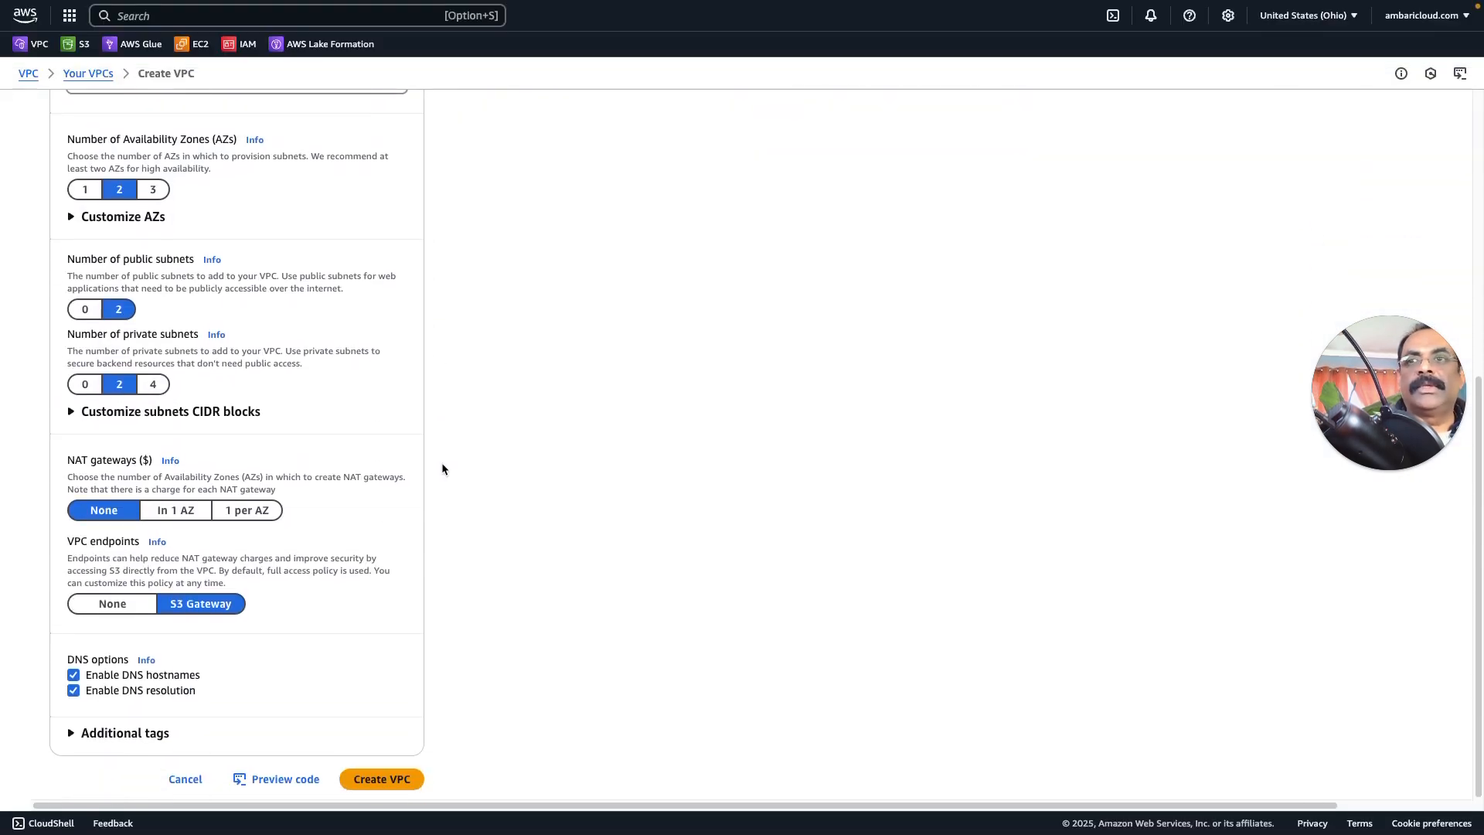
left_click(382, 779)
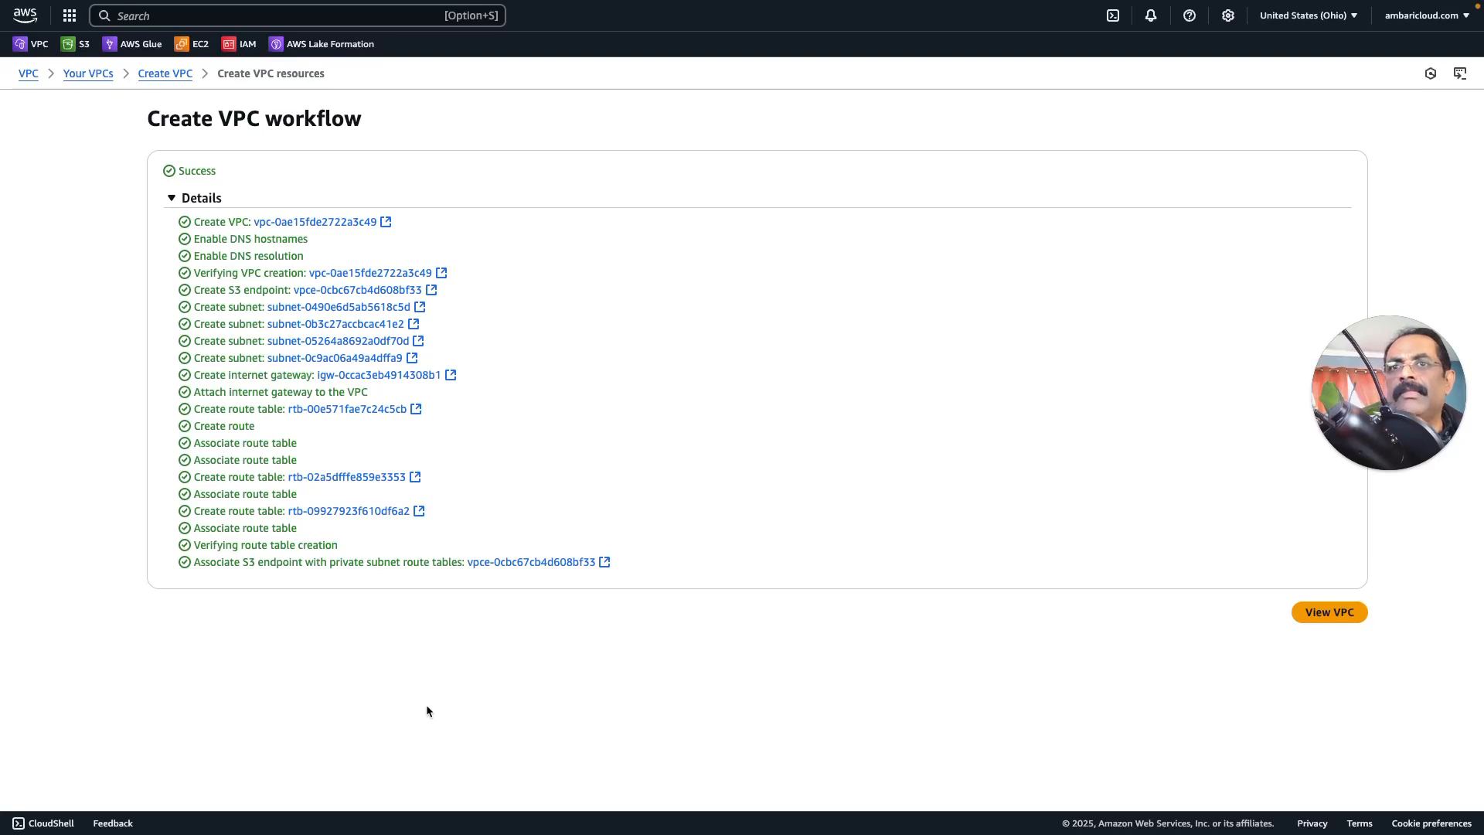
left_click(1344, 619)
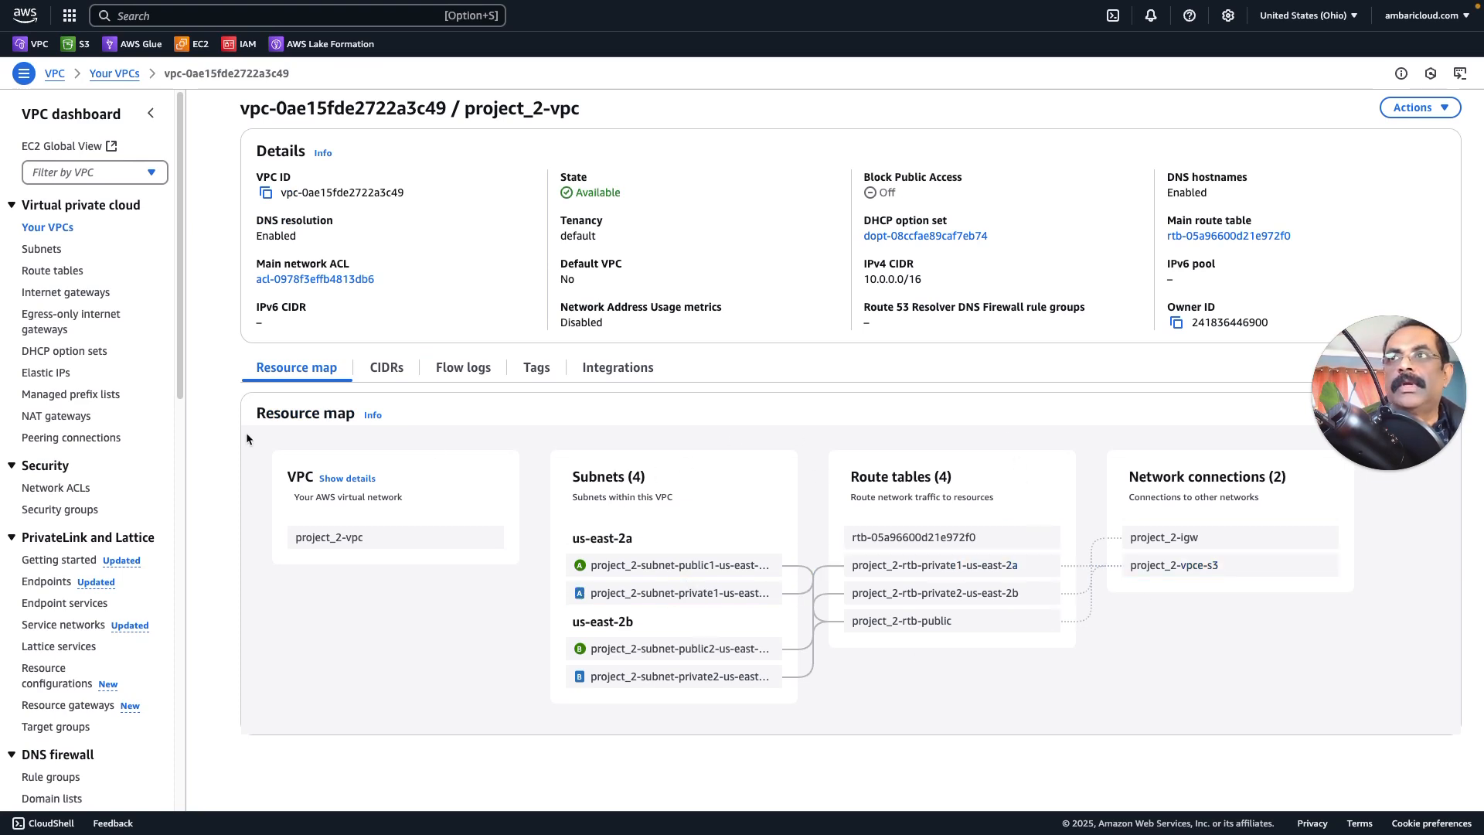
Check the auto-assign public IPv4 instruction in the recipe document and open project_2-subnet-public1-us-east-2a from the VPC's resource map.
left_click(189, 35)
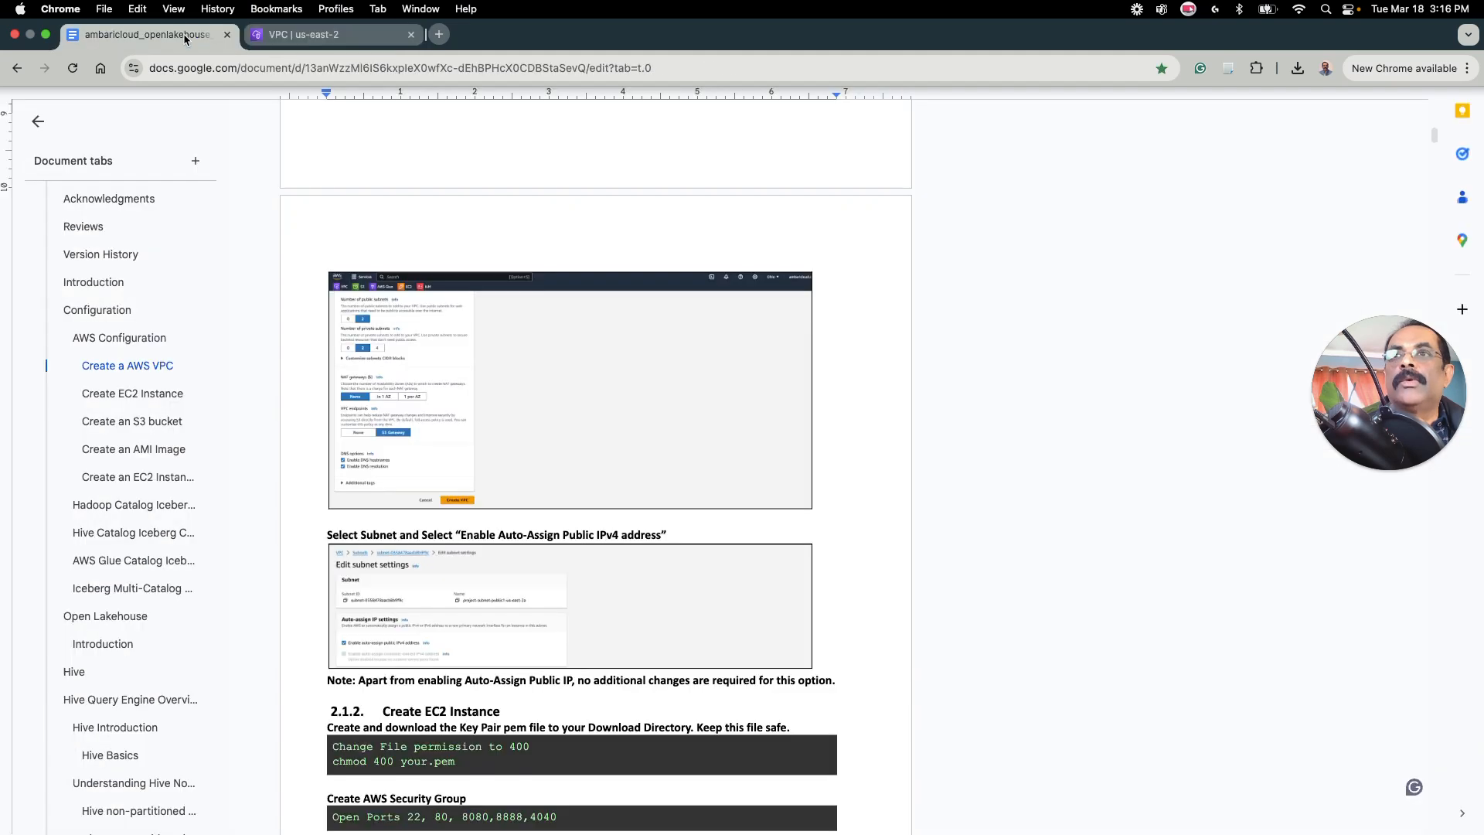
scroll(574, 433, "down", 4)
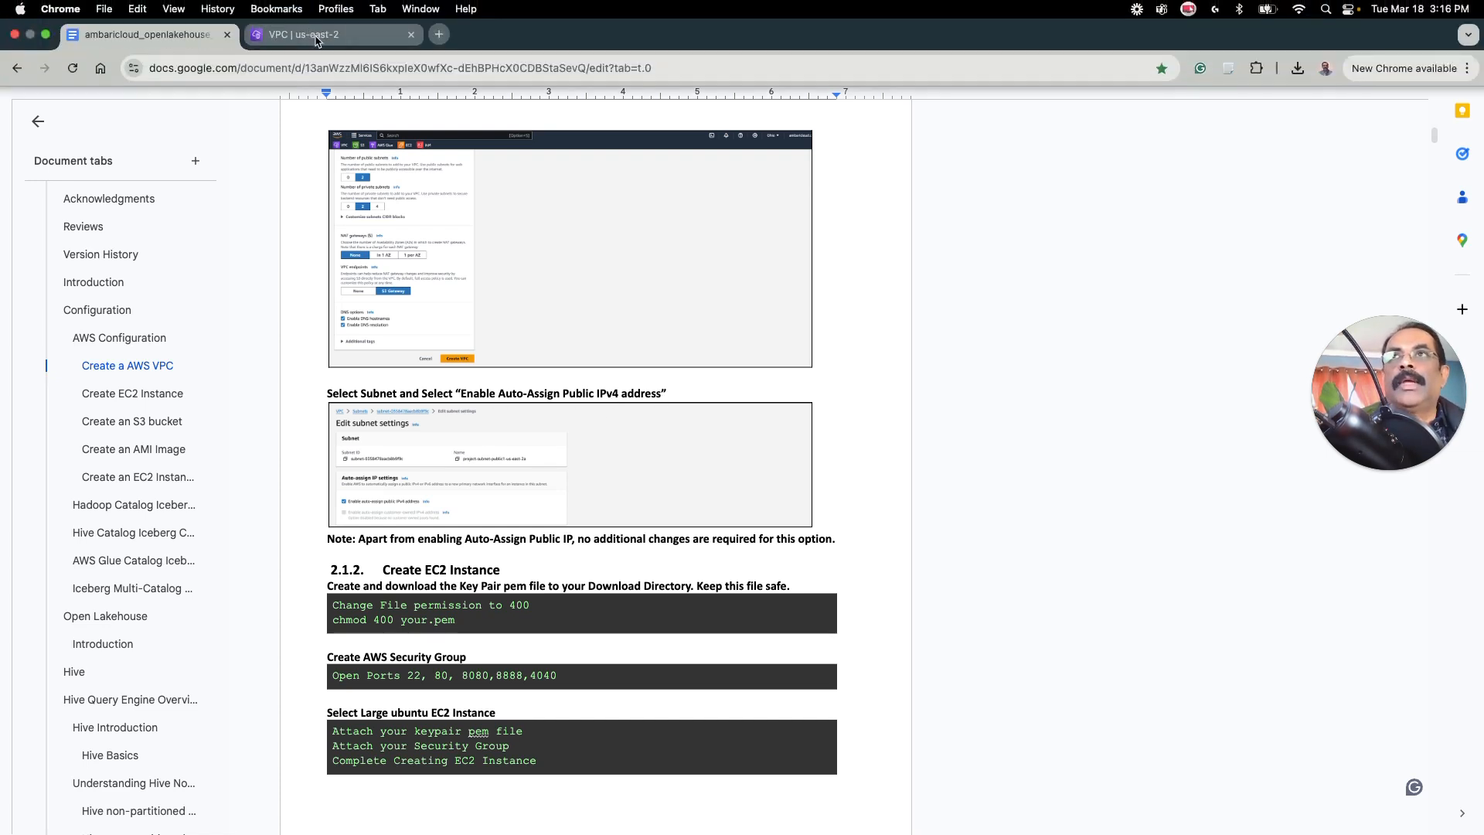
left_click(316, 36)
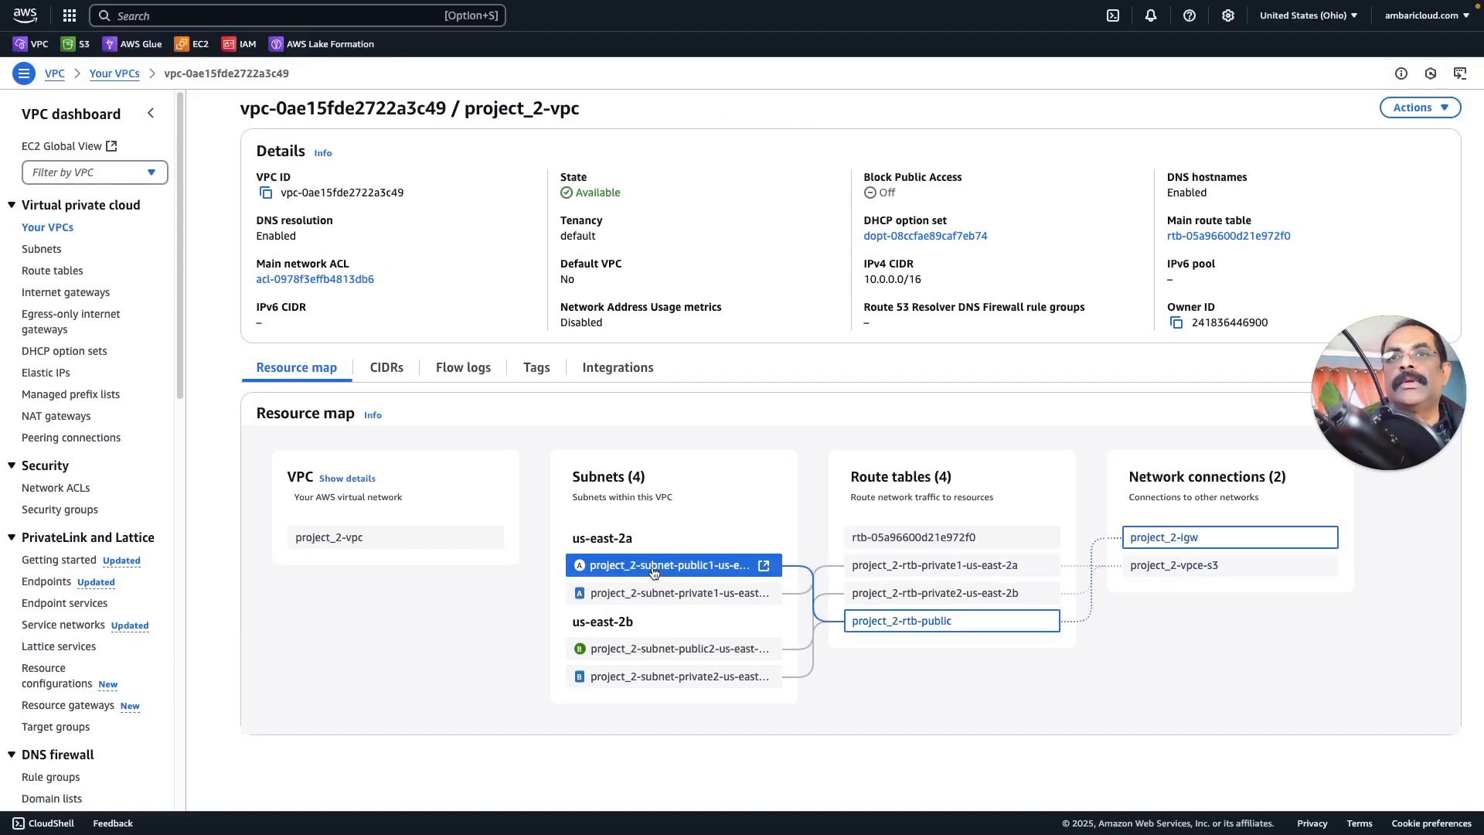
left_click(654, 566)
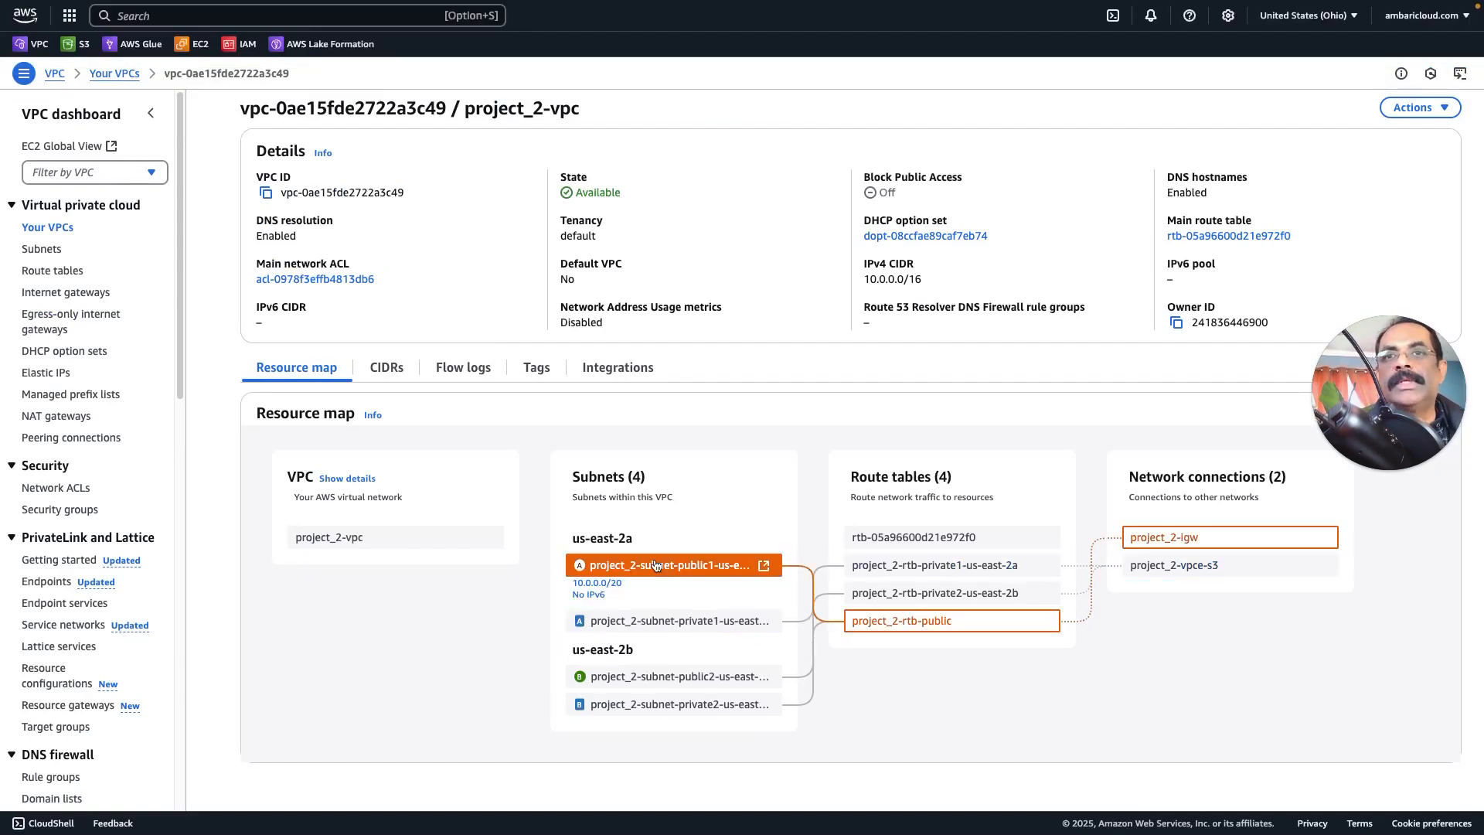
left_click(768, 569)
left_click(768, 569)
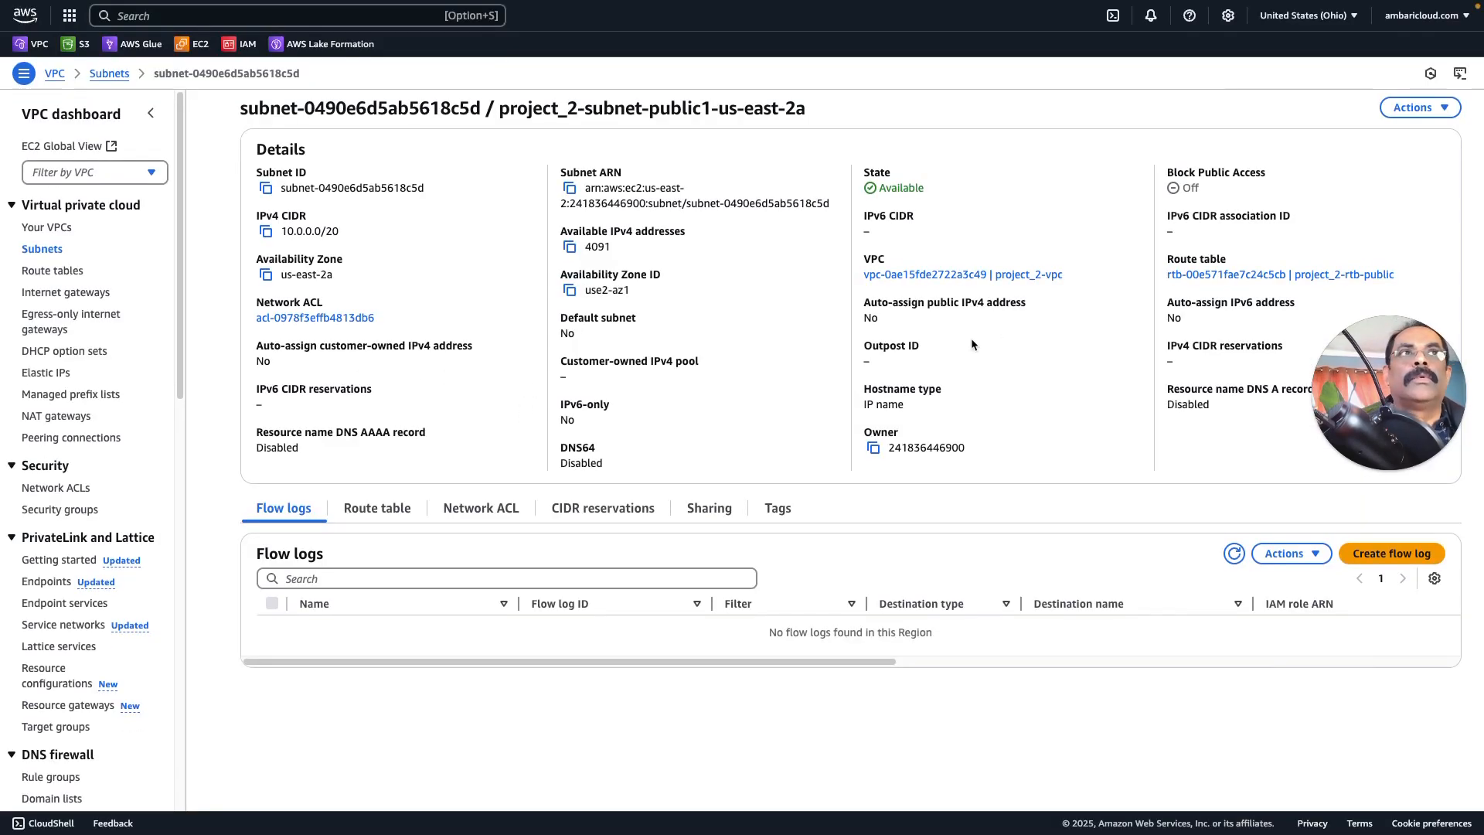
Enable auto-assign public IPv4 address in the settings of project_2-subnet-public1-us-east-2a and save the change.
left_click(1444, 112)
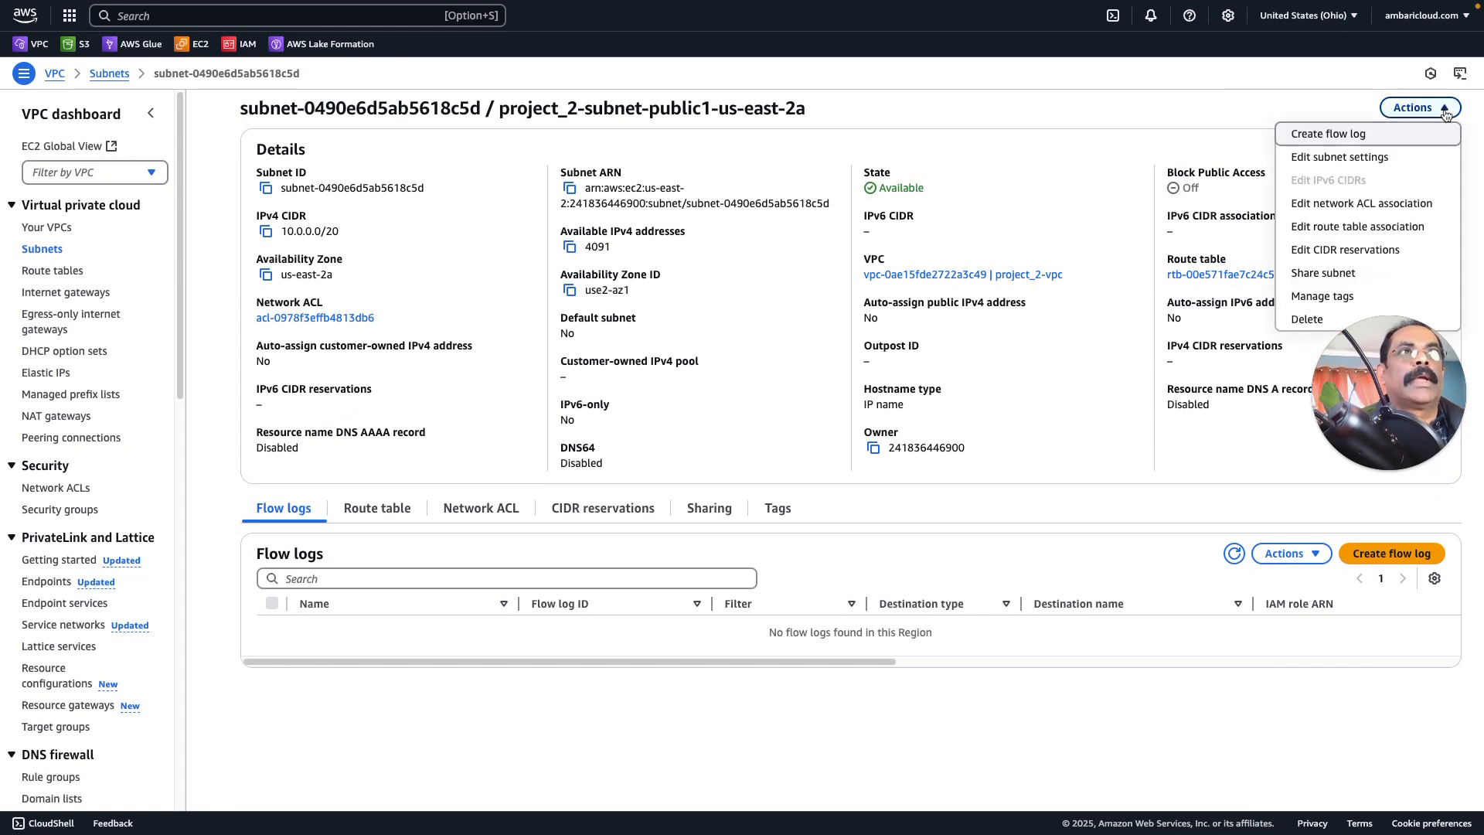
left_click(1365, 158)
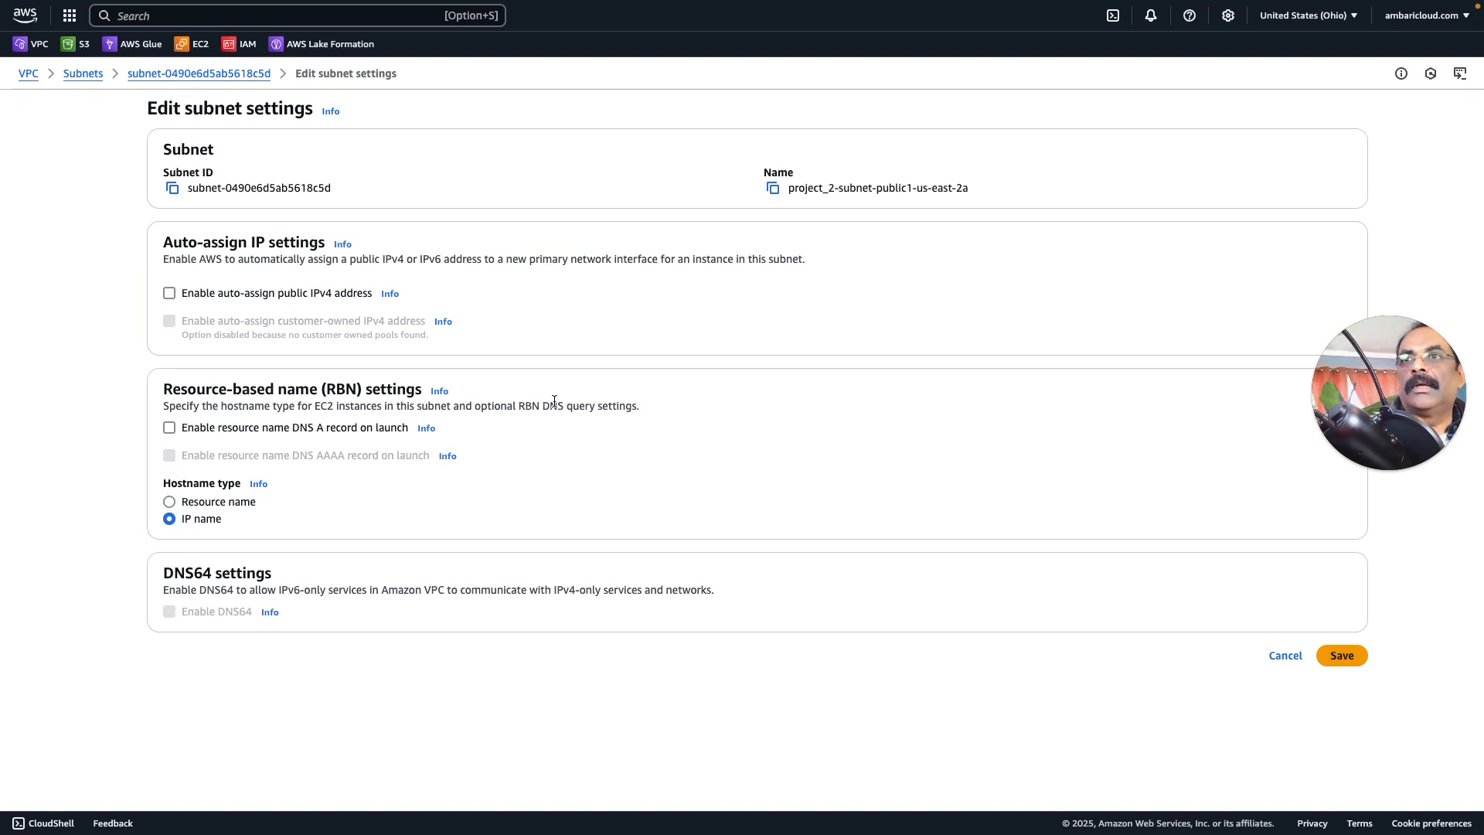
left_click(199, 297)
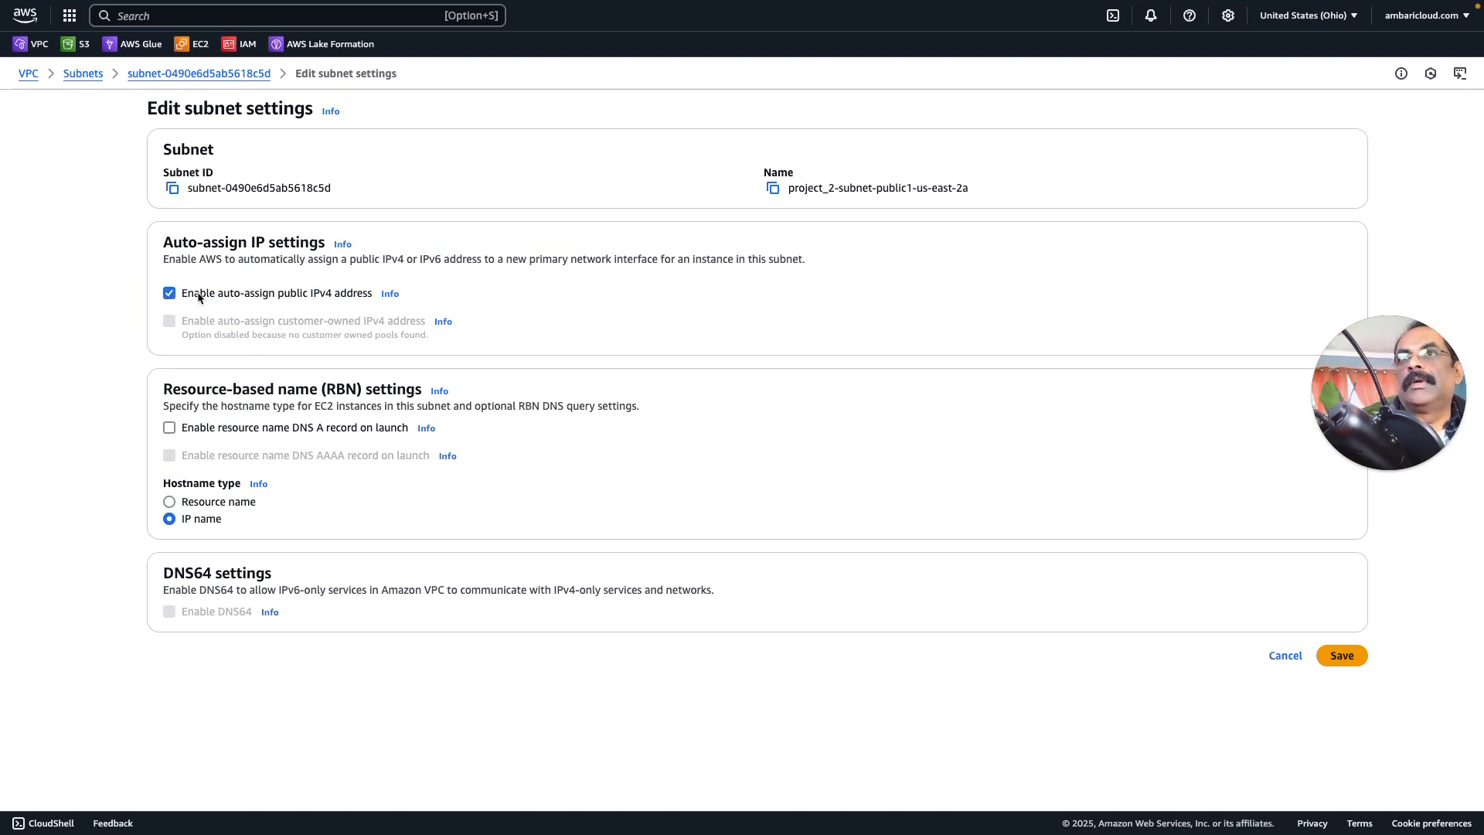
left_click(1342, 655)
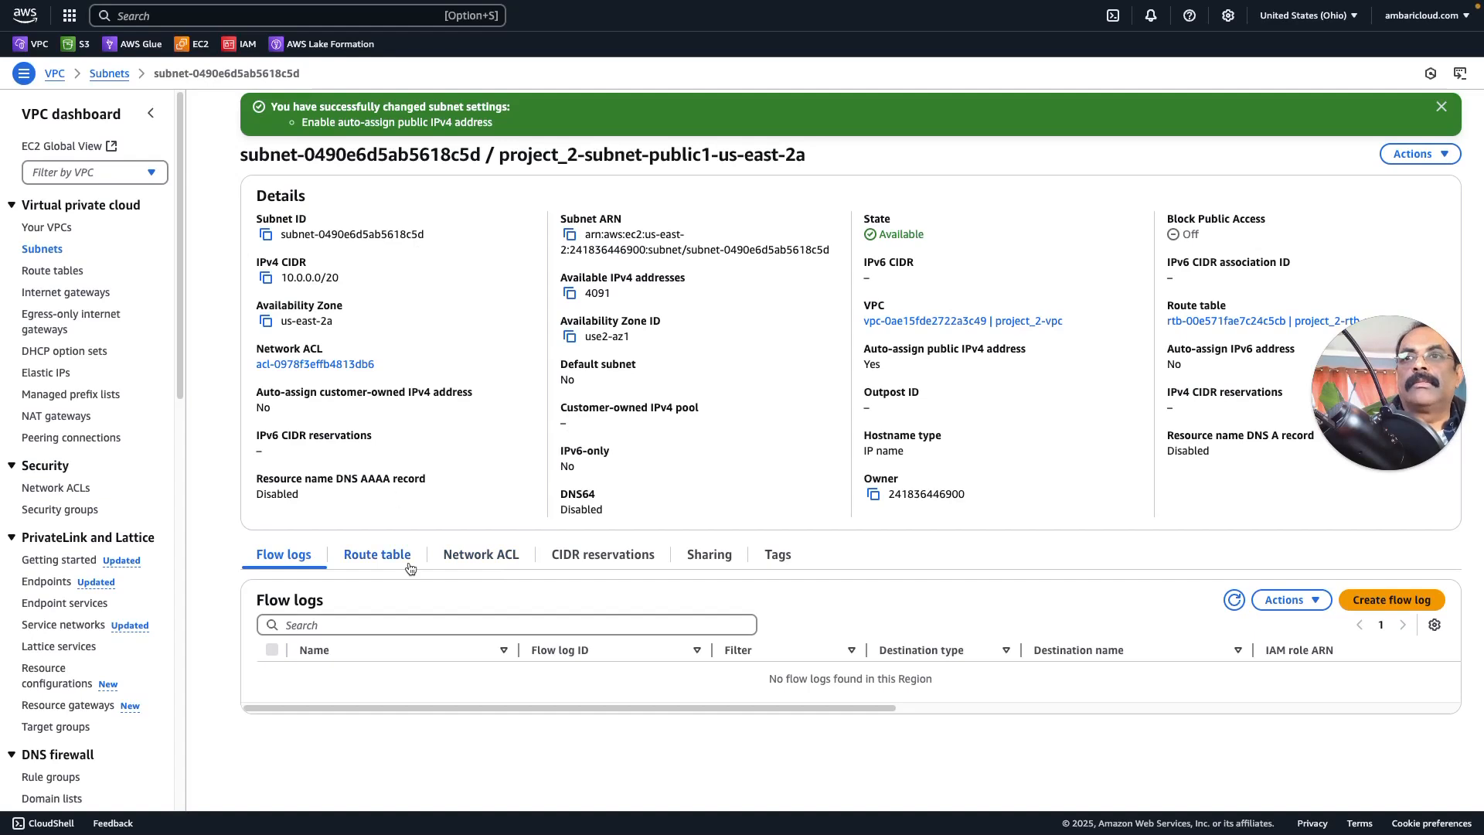
Reopen the settings of project_2-subnet-public1-us-east-2a from the subnets list to check its auto-assign option, and return to the list.
left_click(55, 255)
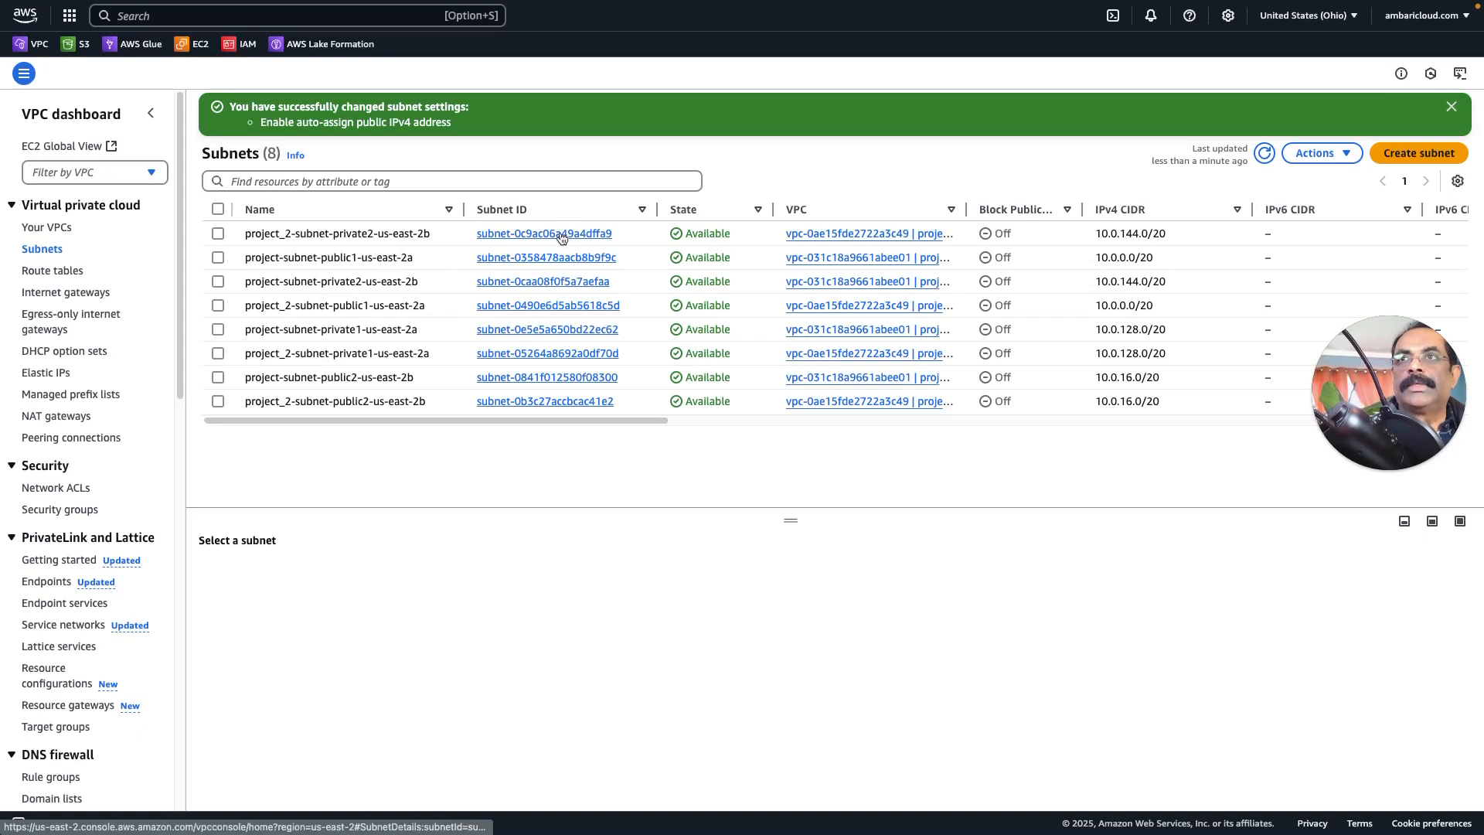
left_click(548, 308)
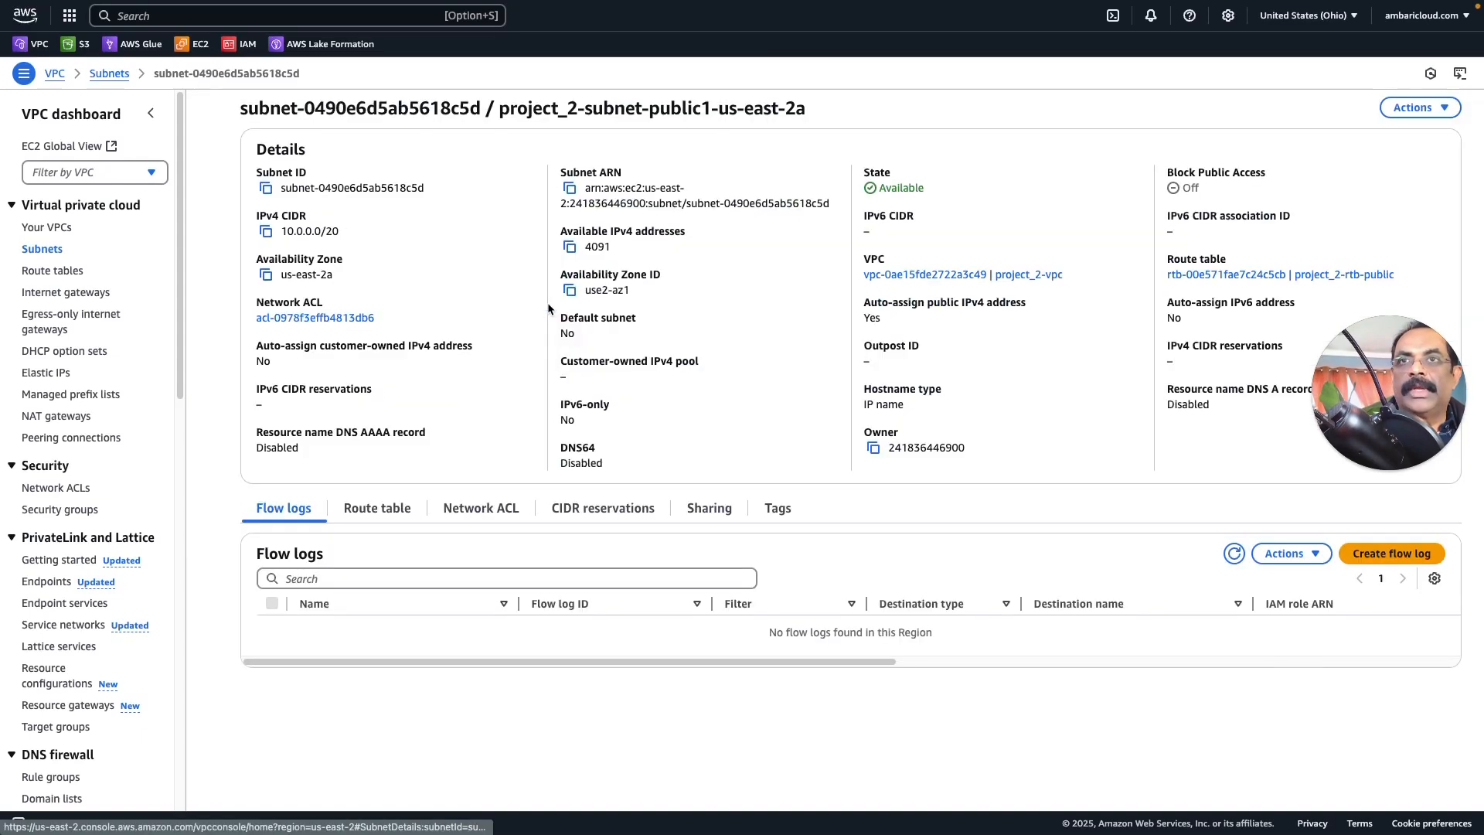
left_click(1415, 108)
left_click(1370, 158)
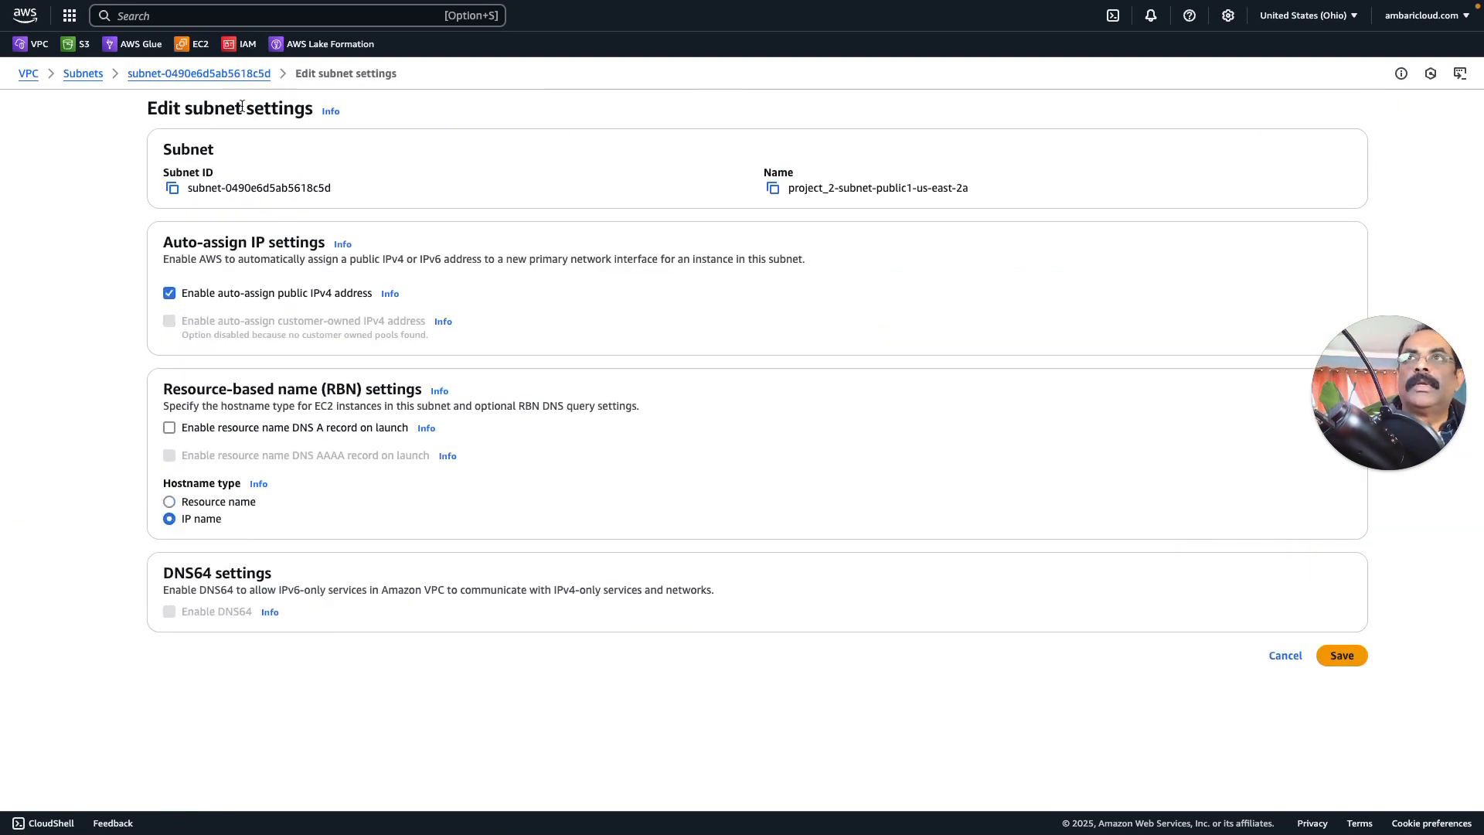
left_click(85, 75)
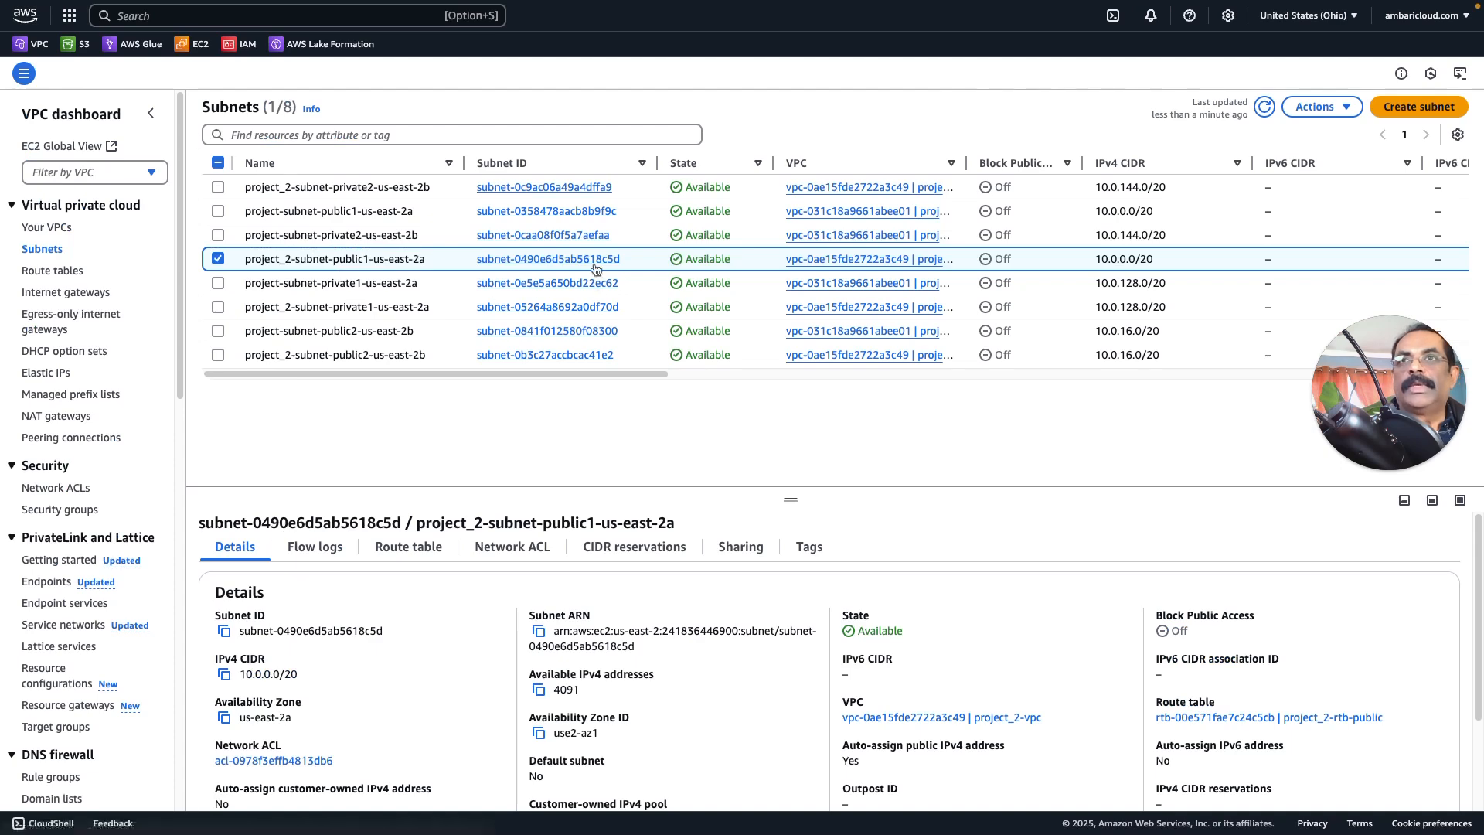
Open project_2-subnet-private2-us-east-2b and enable auto-assign public IPv4 address in its subnet settings, saving the change.
left_click(501, 188)
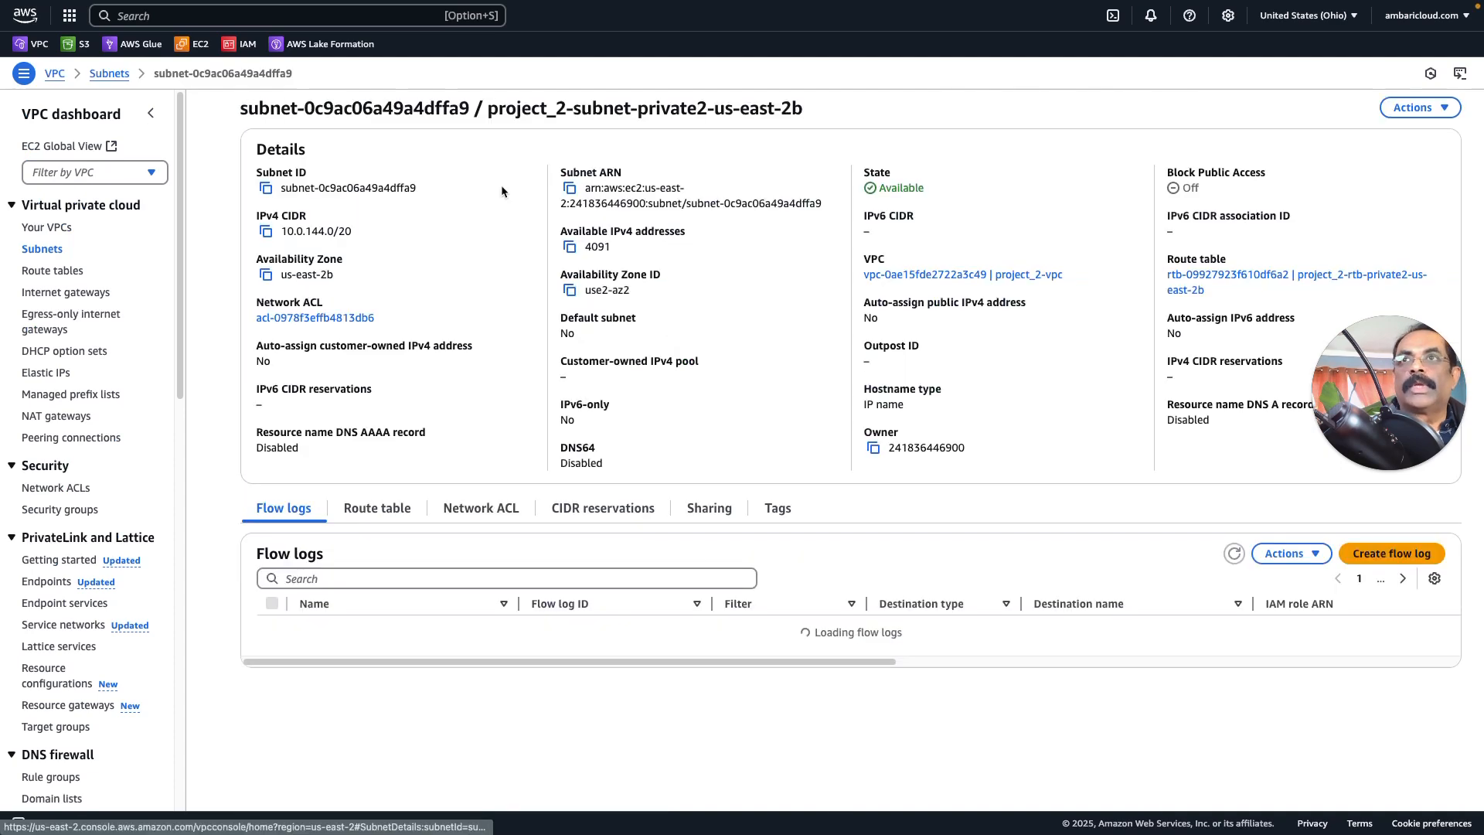
left_click(1416, 109)
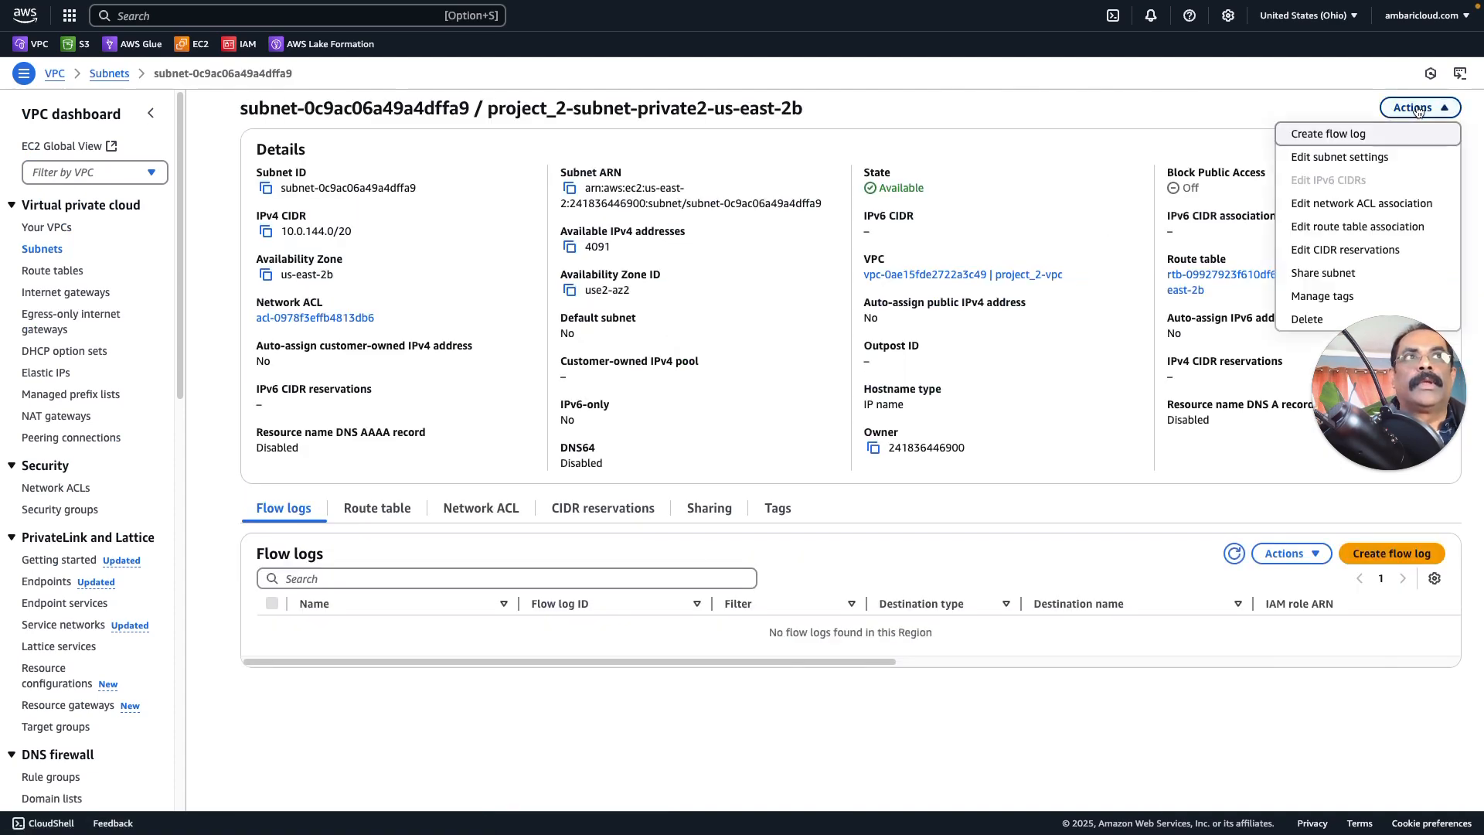
left_click(1370, 155)
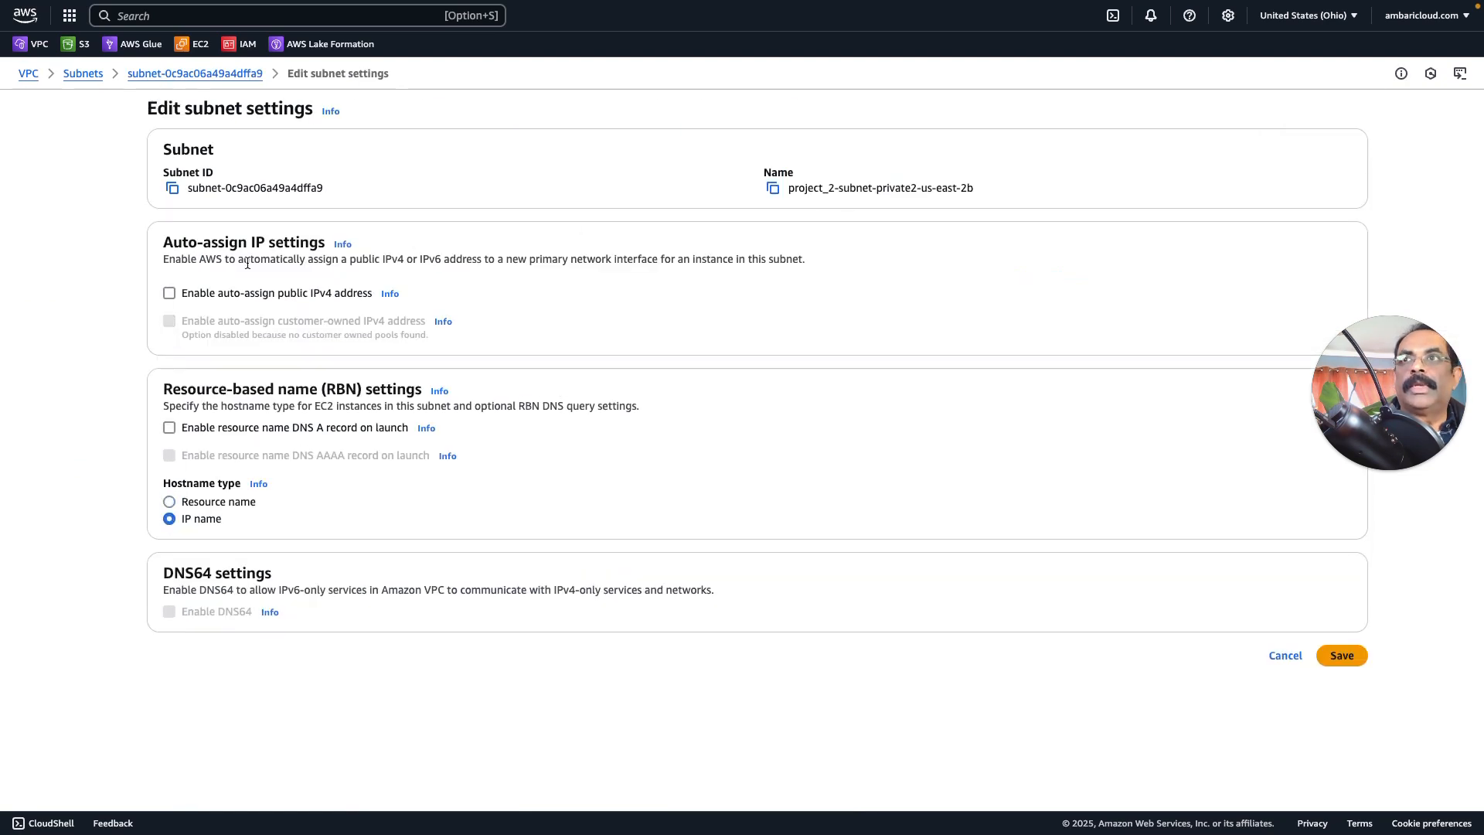
left_click(222, 298)
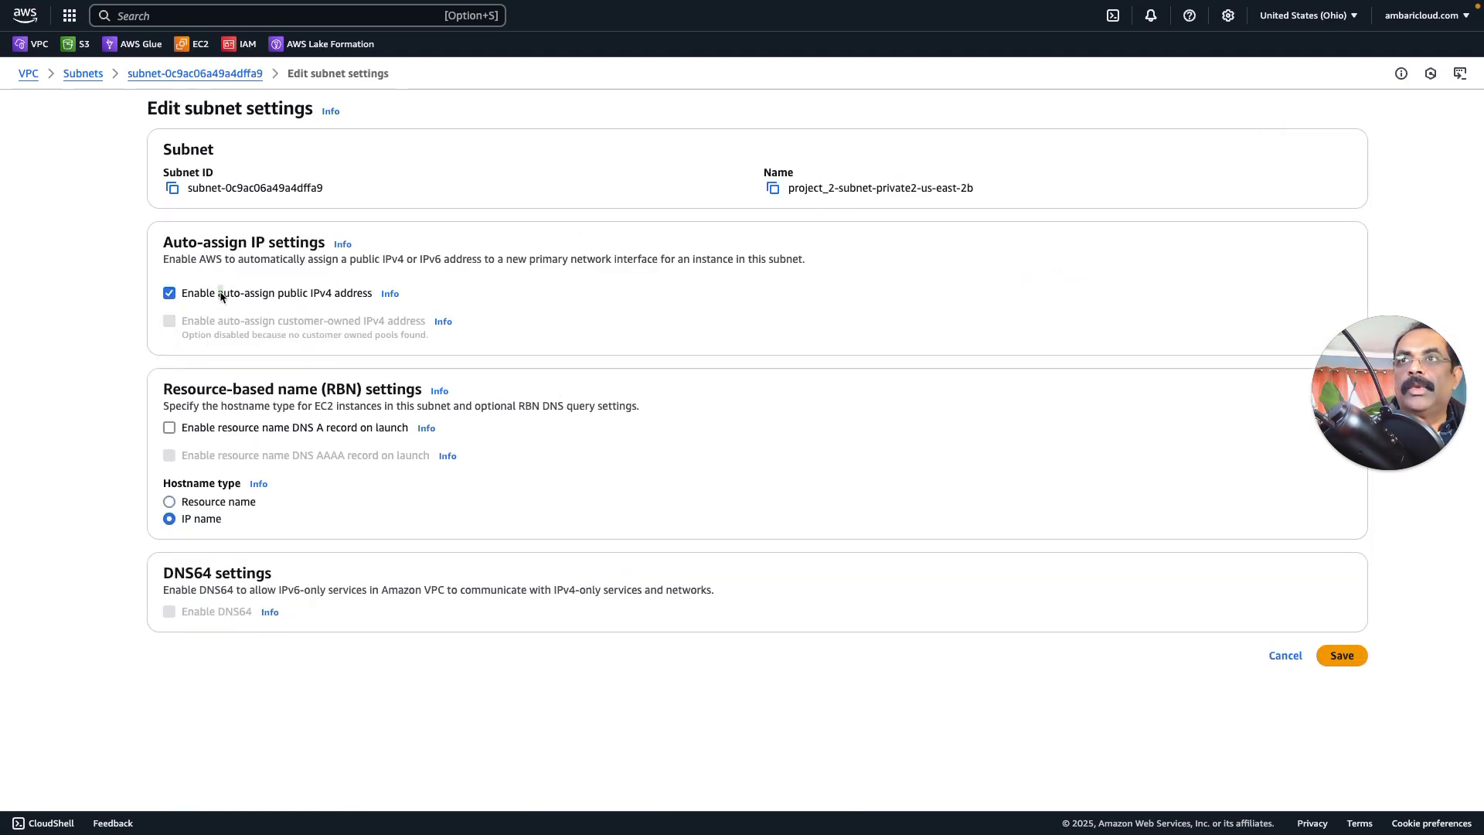
left_click(1342, 655)
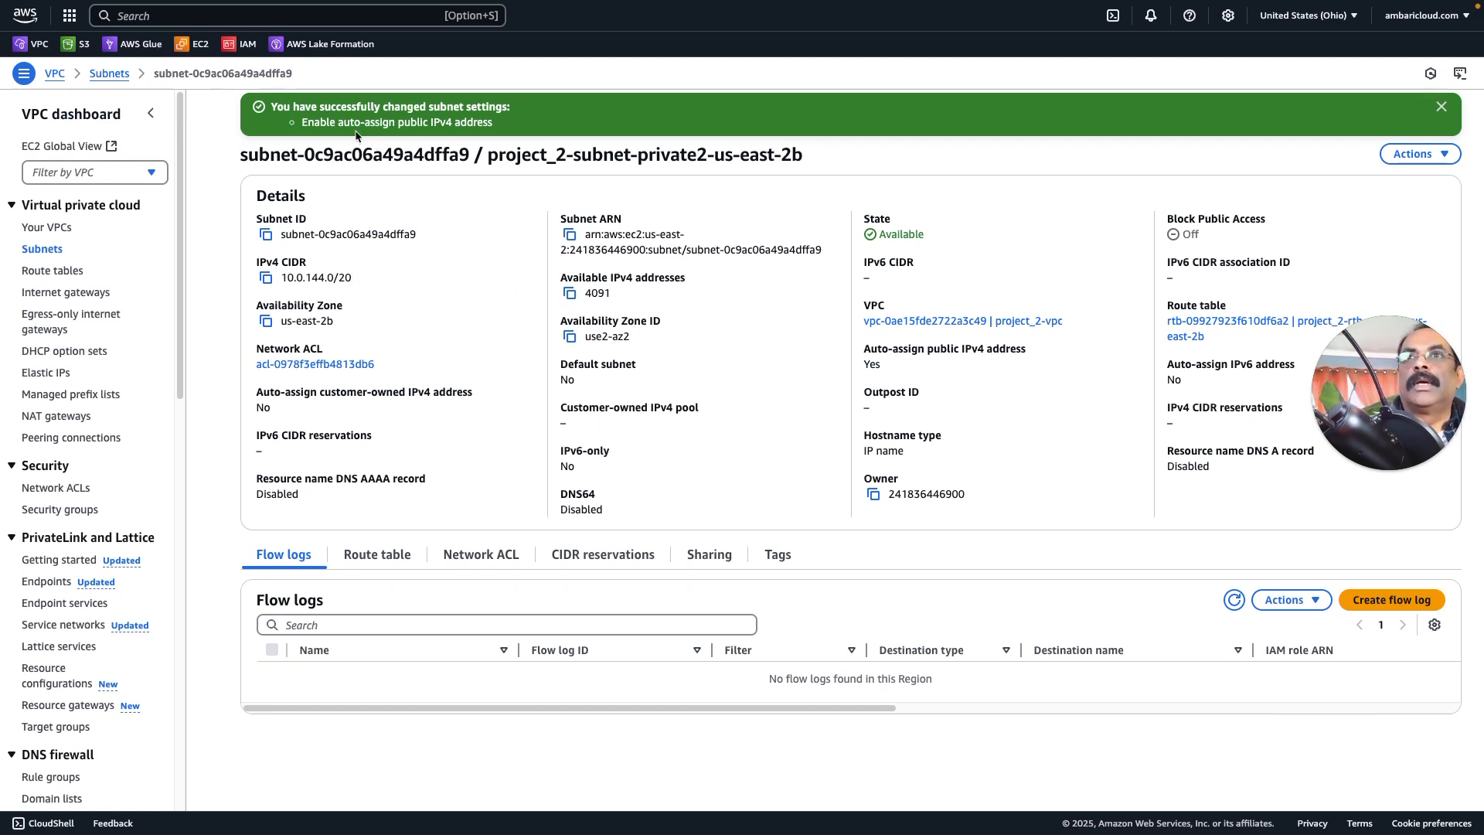
Open project_2-subnet-private1-us-east-2a from the subnets list and save its settings with auto-assign public IPv4 address enabled.
left_click(109, 73)
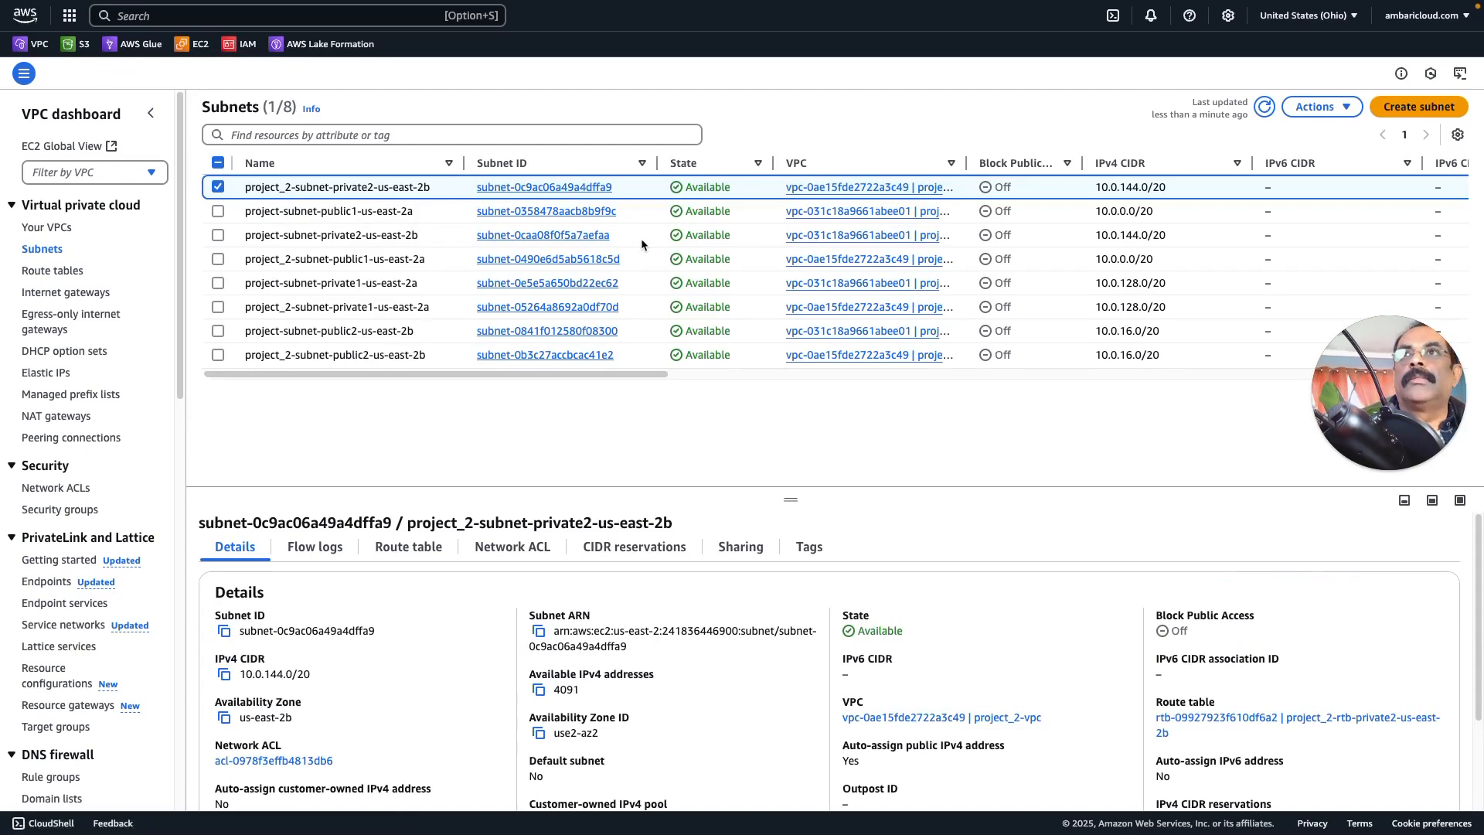
left_click(562, 308)
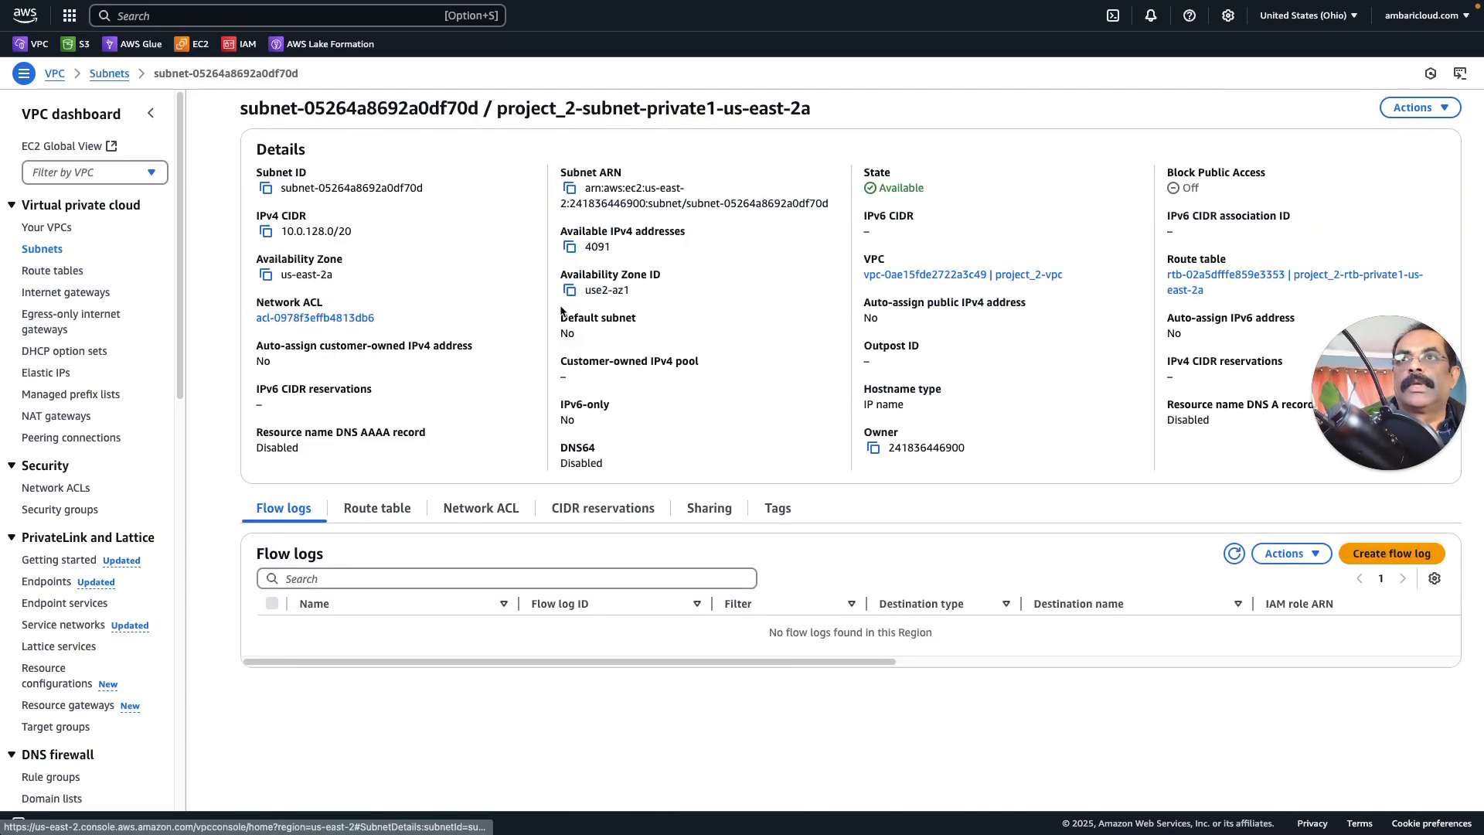
left_click(1445, 108)
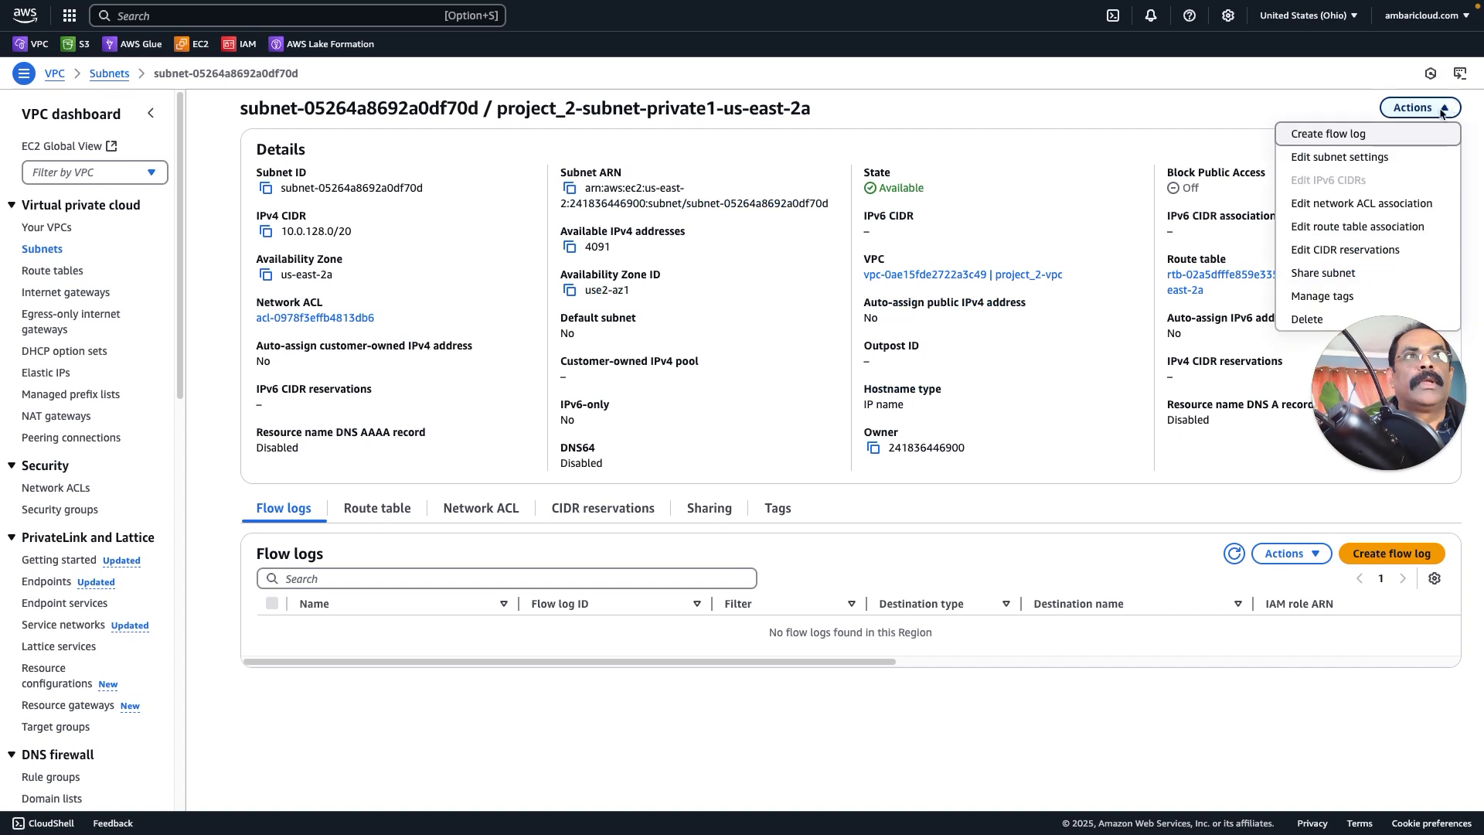
left_click(1323, 156)
left_click(277, 294)
left_click(1342, 654)
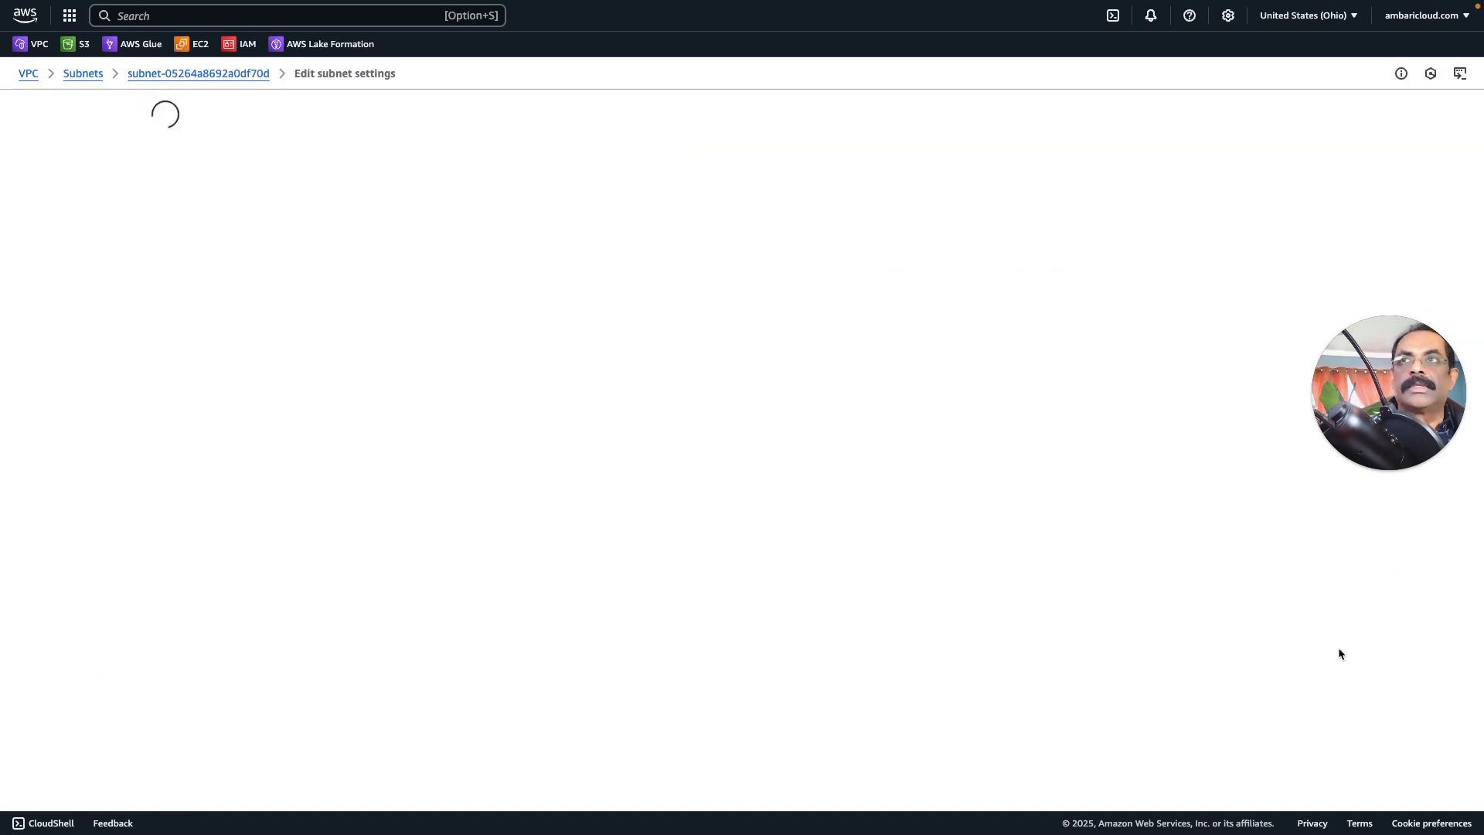
Go back to the subnets list, open project_2-subnet-public2-us-east-2b and enable auto-assign public IPv4 address in its settings.
left_click(113, 76)
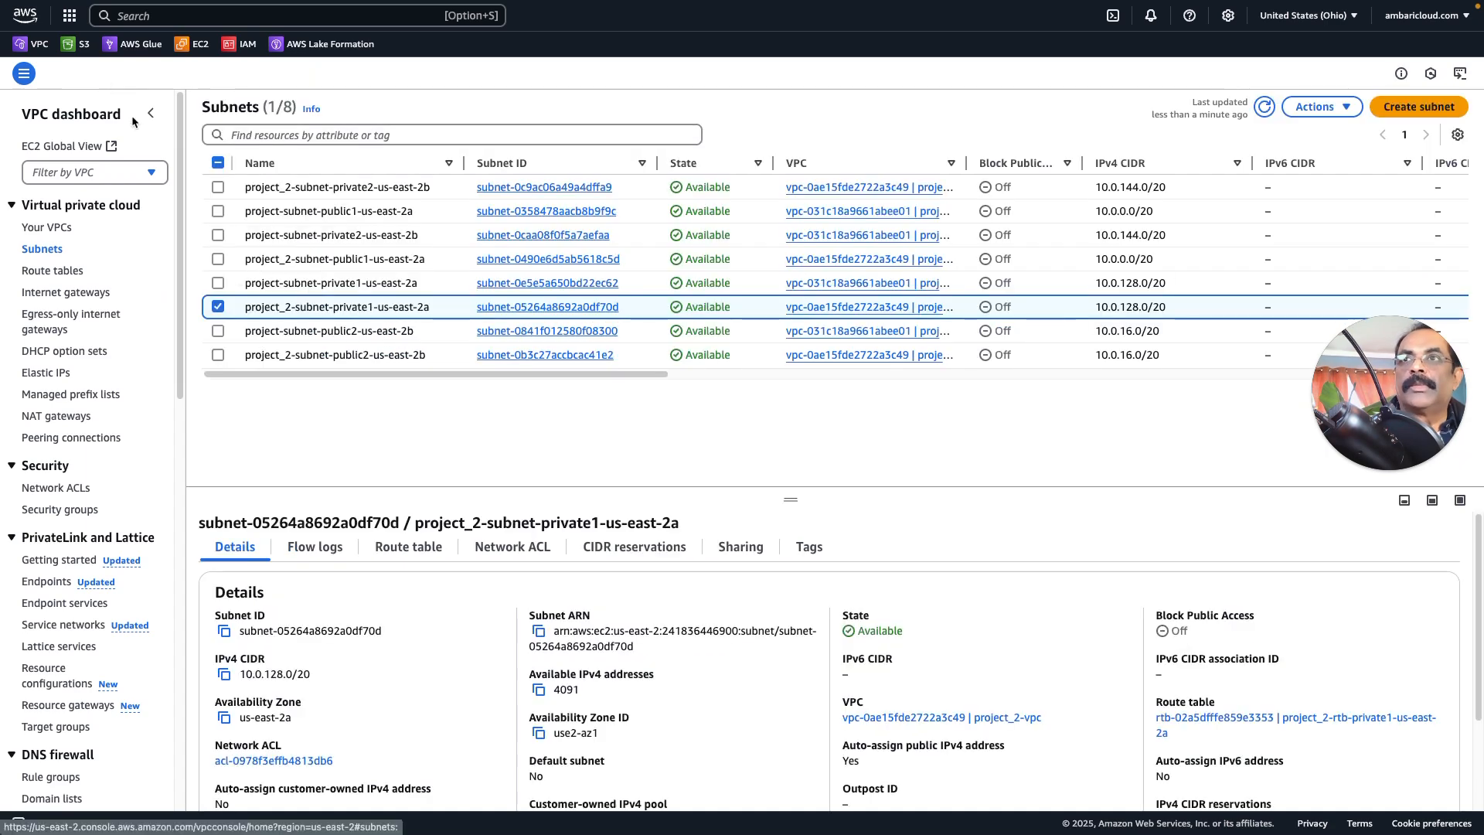
left_click(526, 357)
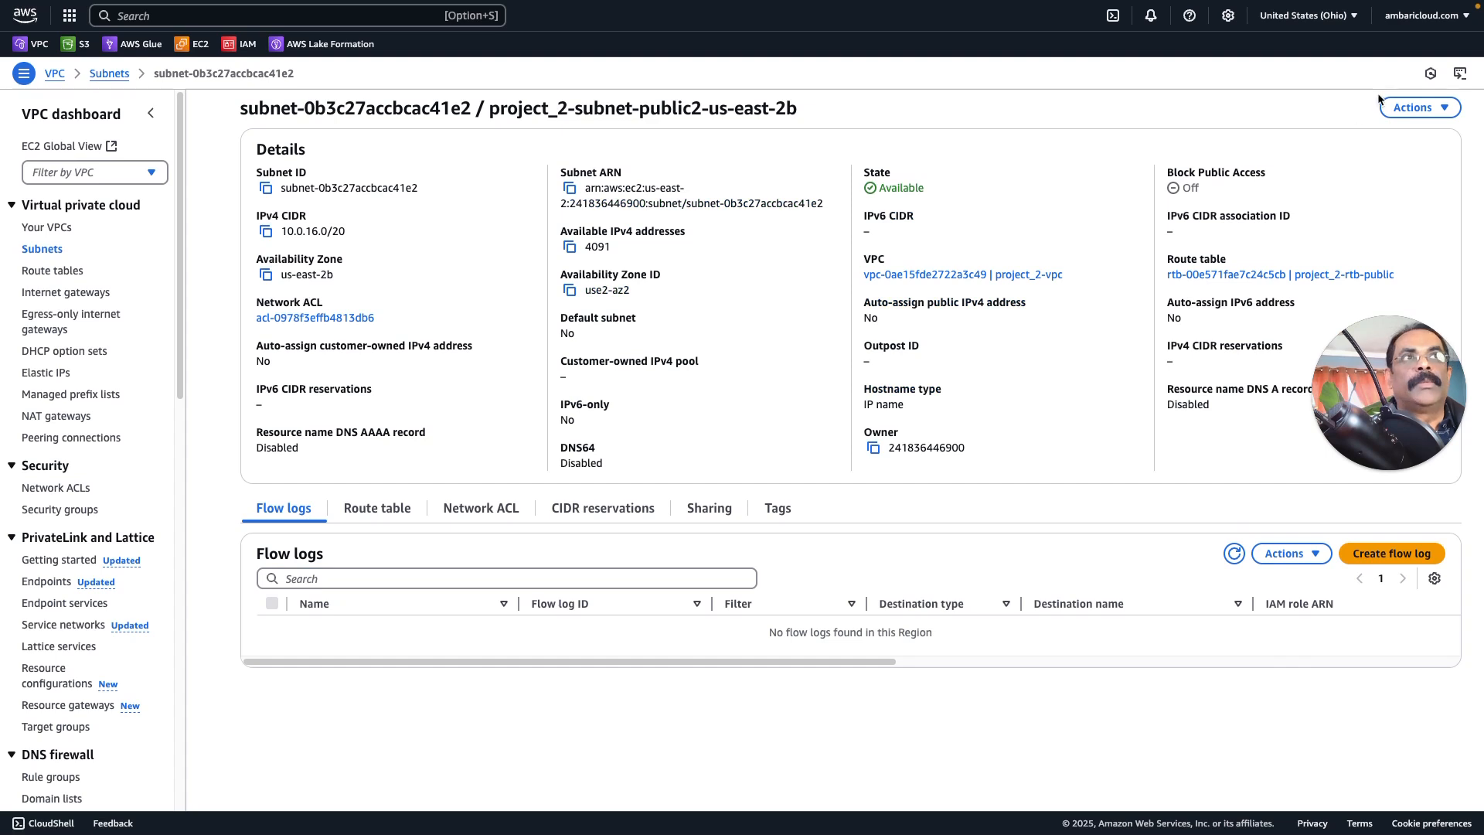
left_click(1420, 109)
left_click(1348, 156)
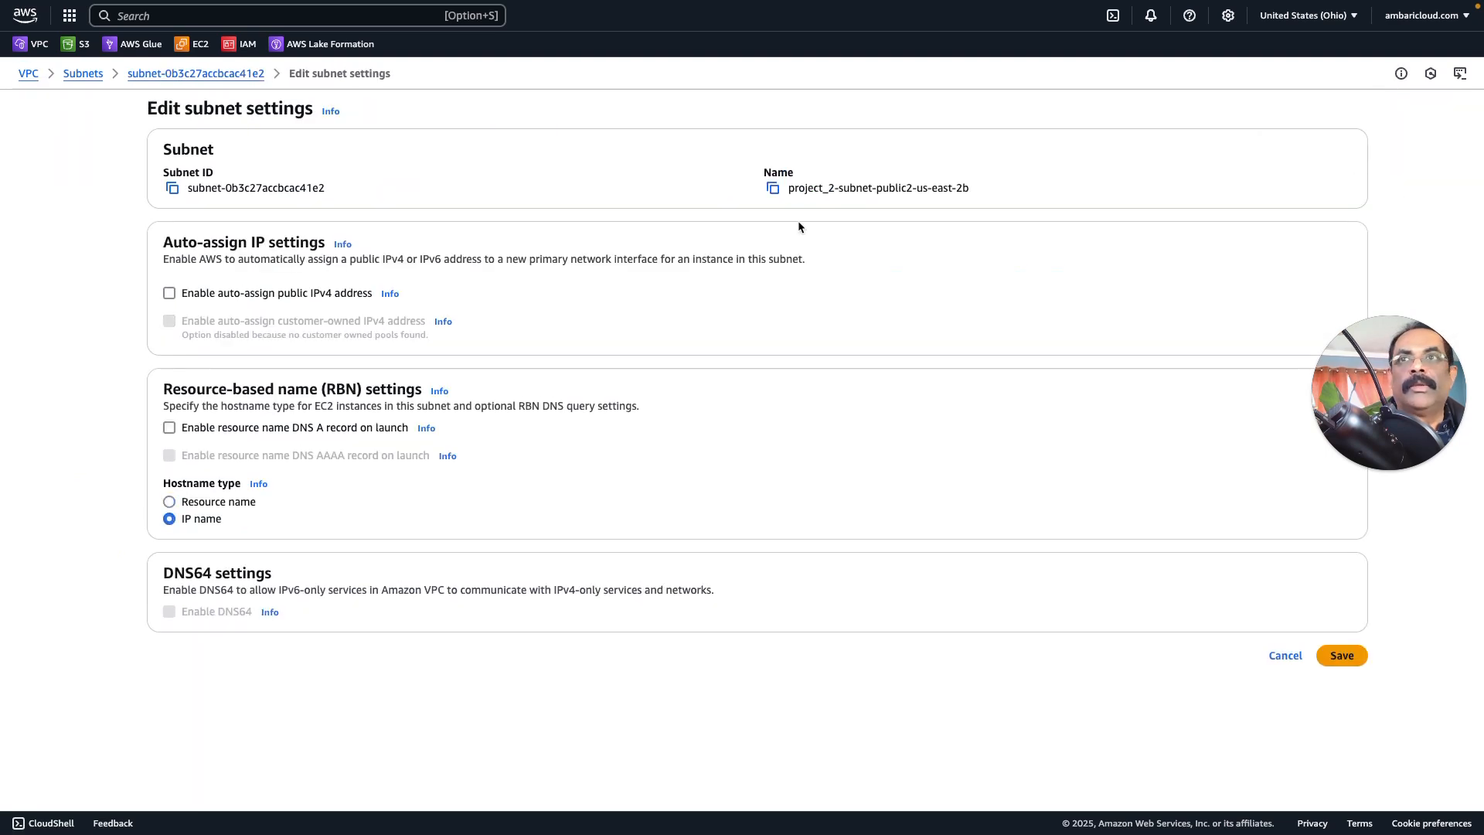
left_click(183, 296)
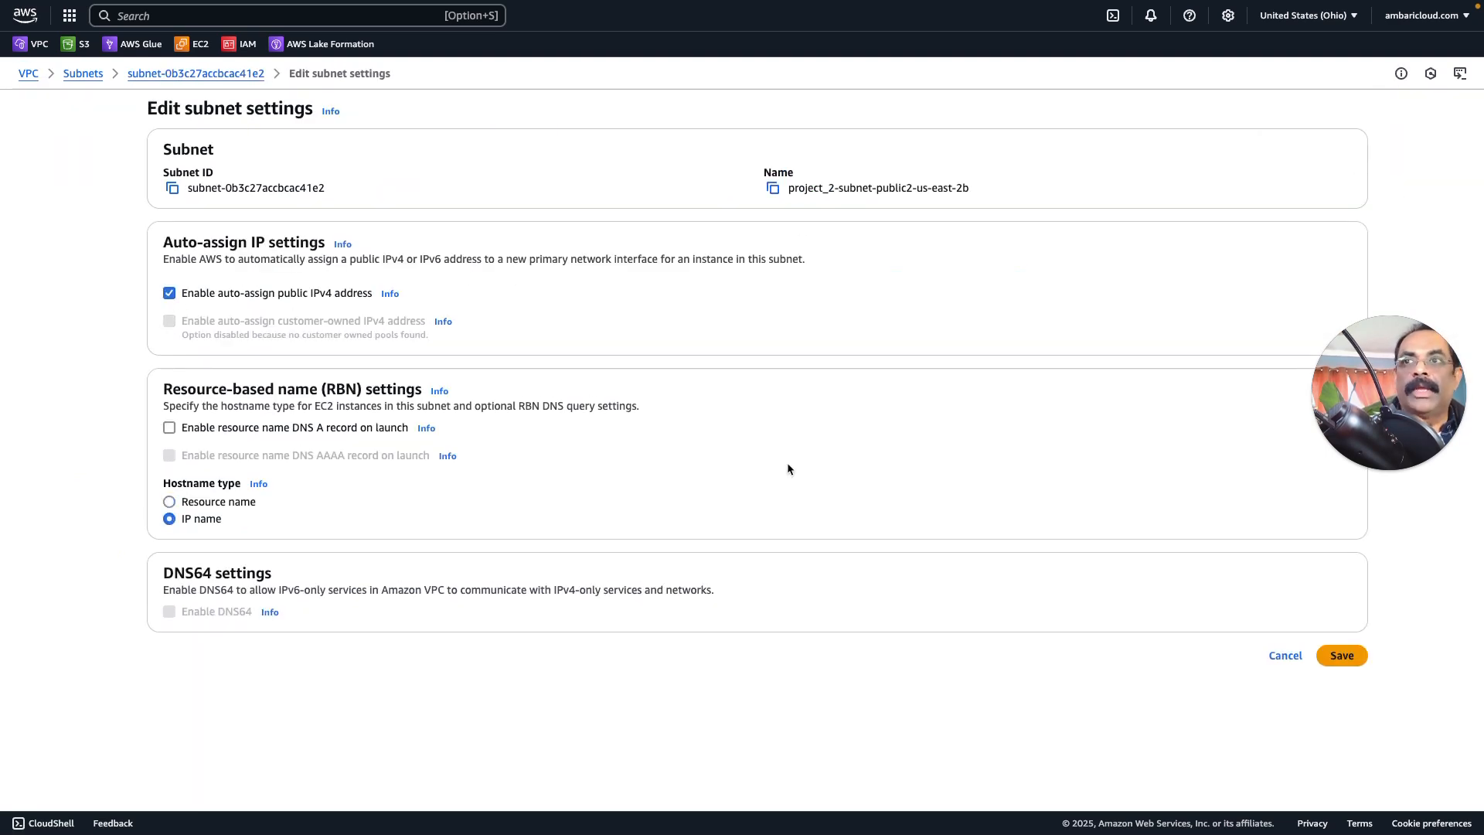
left_click(1348, 657)
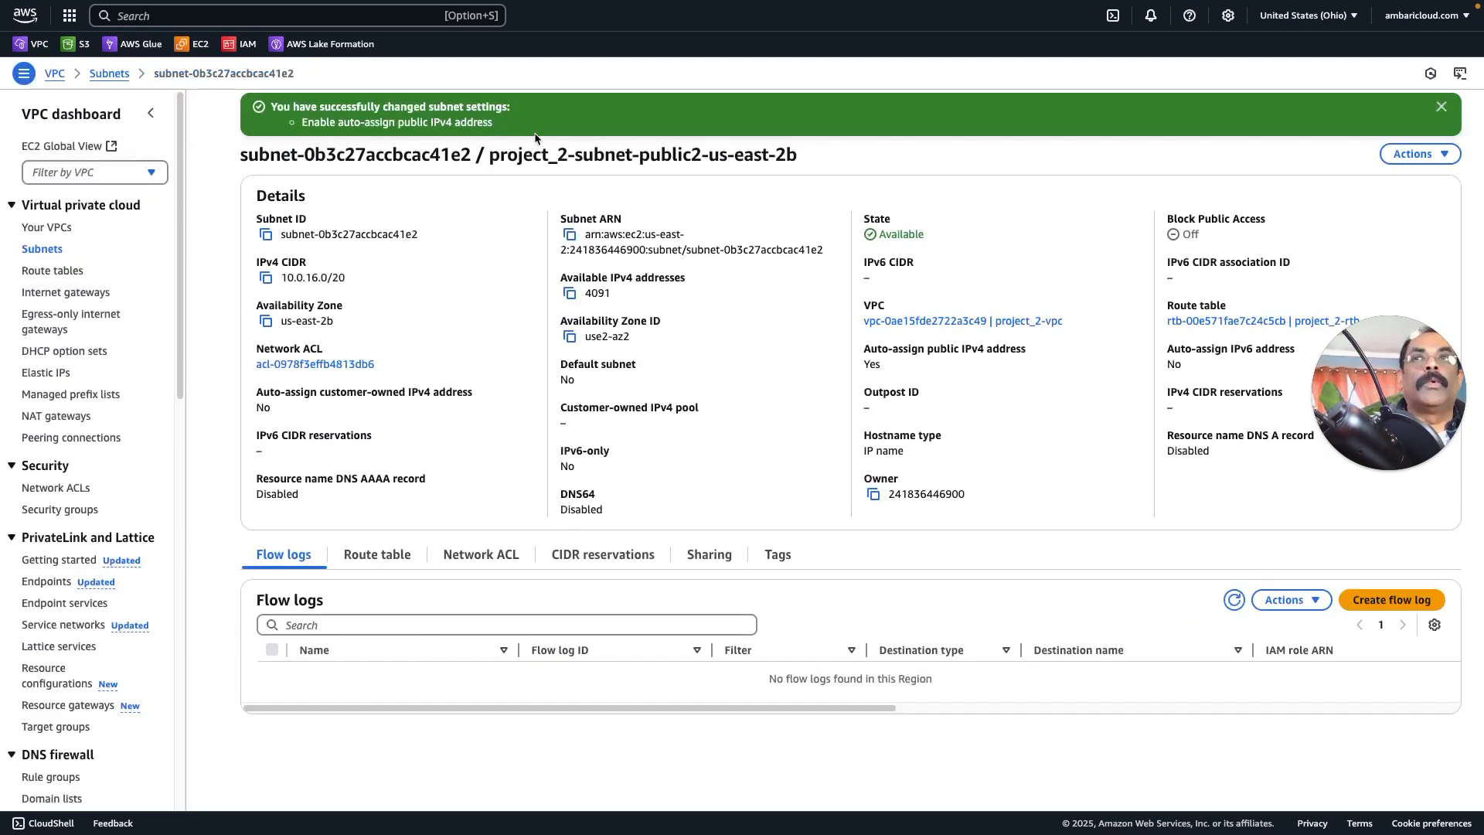
Review the subnets list and read the Create EC2 Instance section in the recipe document.
left_click(109, 74)
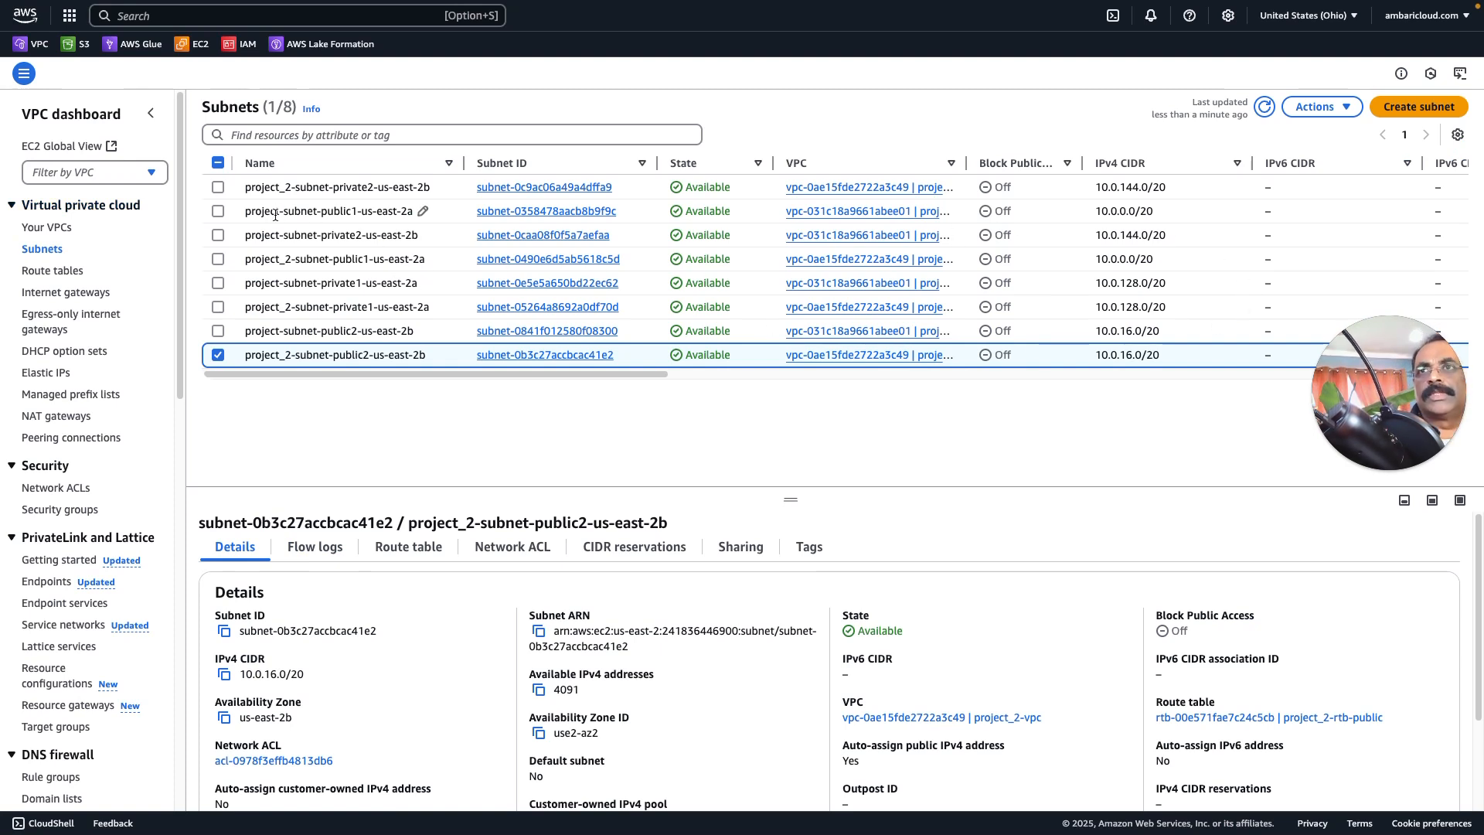
mouse_move(317, 4)
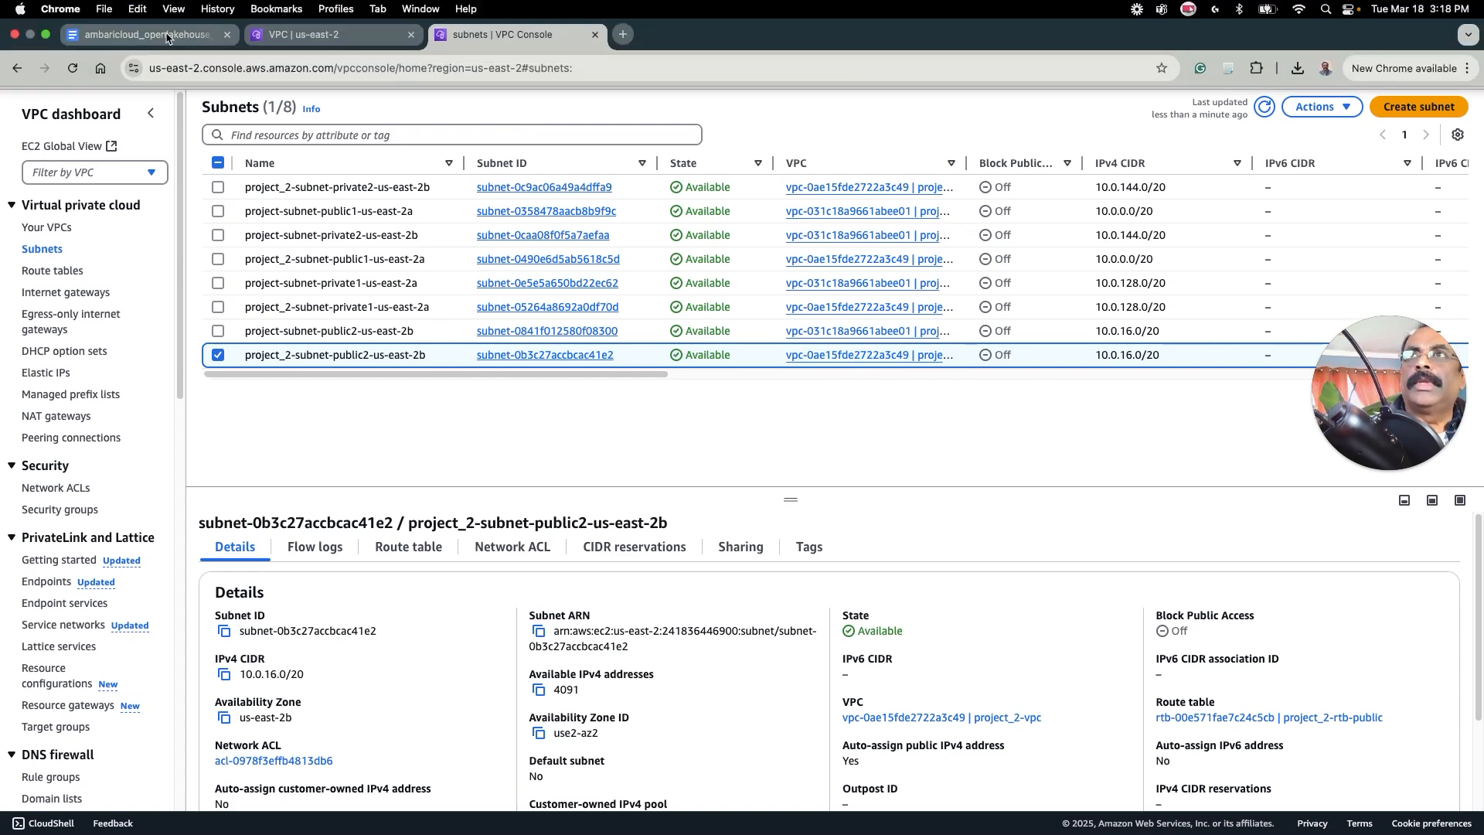
left_click(169, 35)
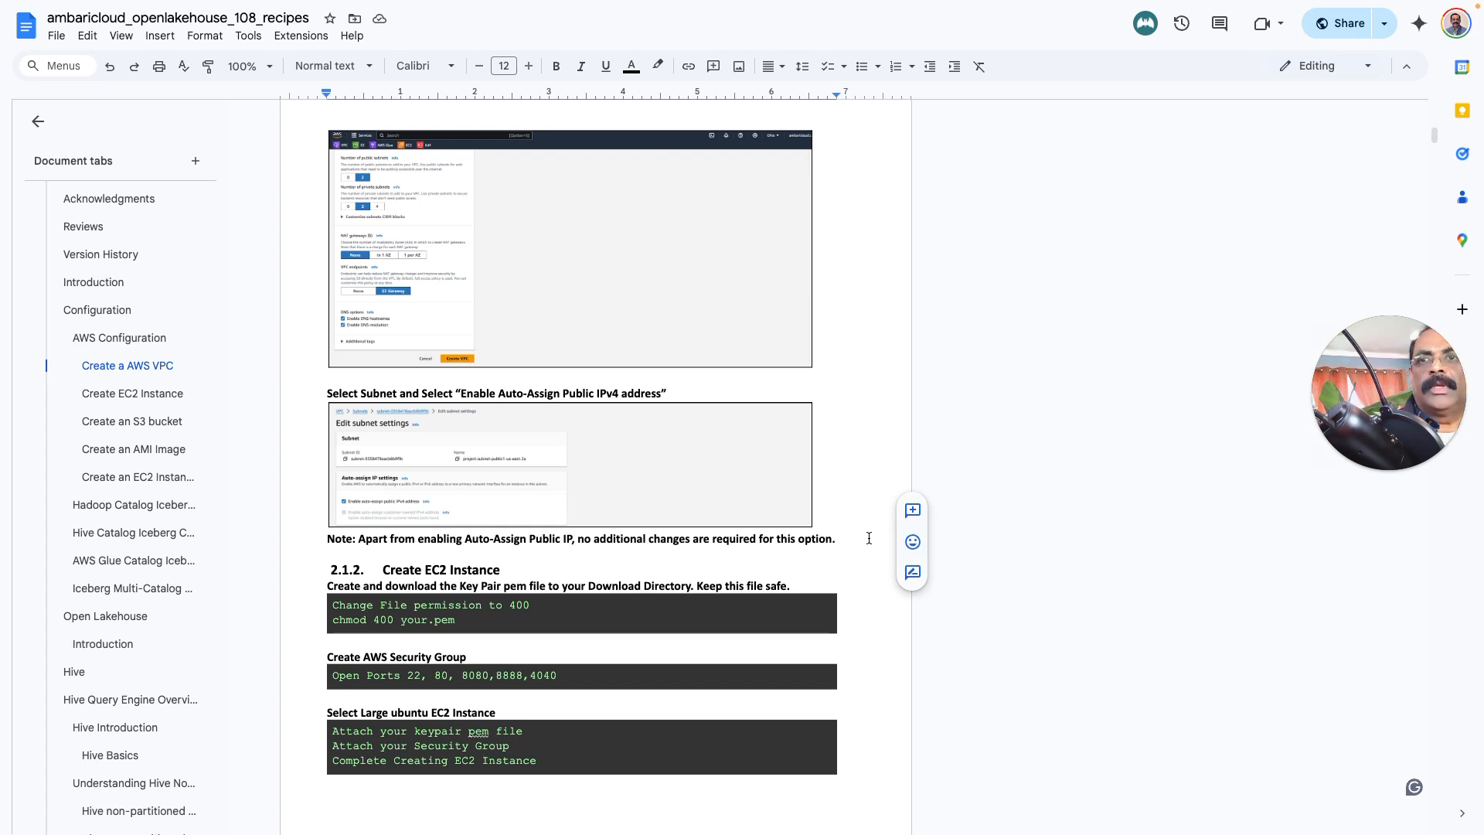
Switch back to the AWS console, search for ec2, open the EC2 service and show its key pairs.
mouse_move(288, 4)
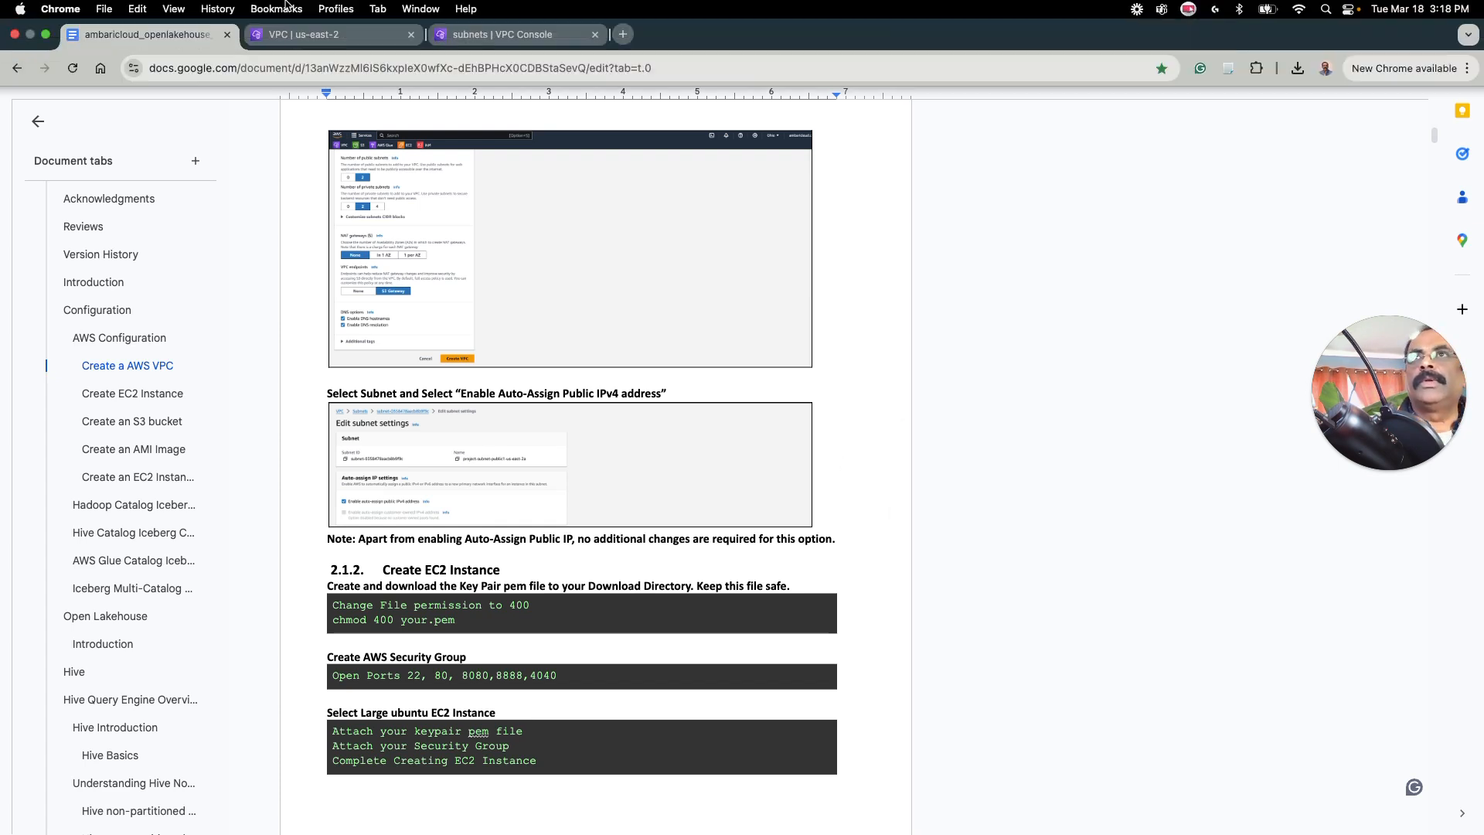
left_click(307, 35)
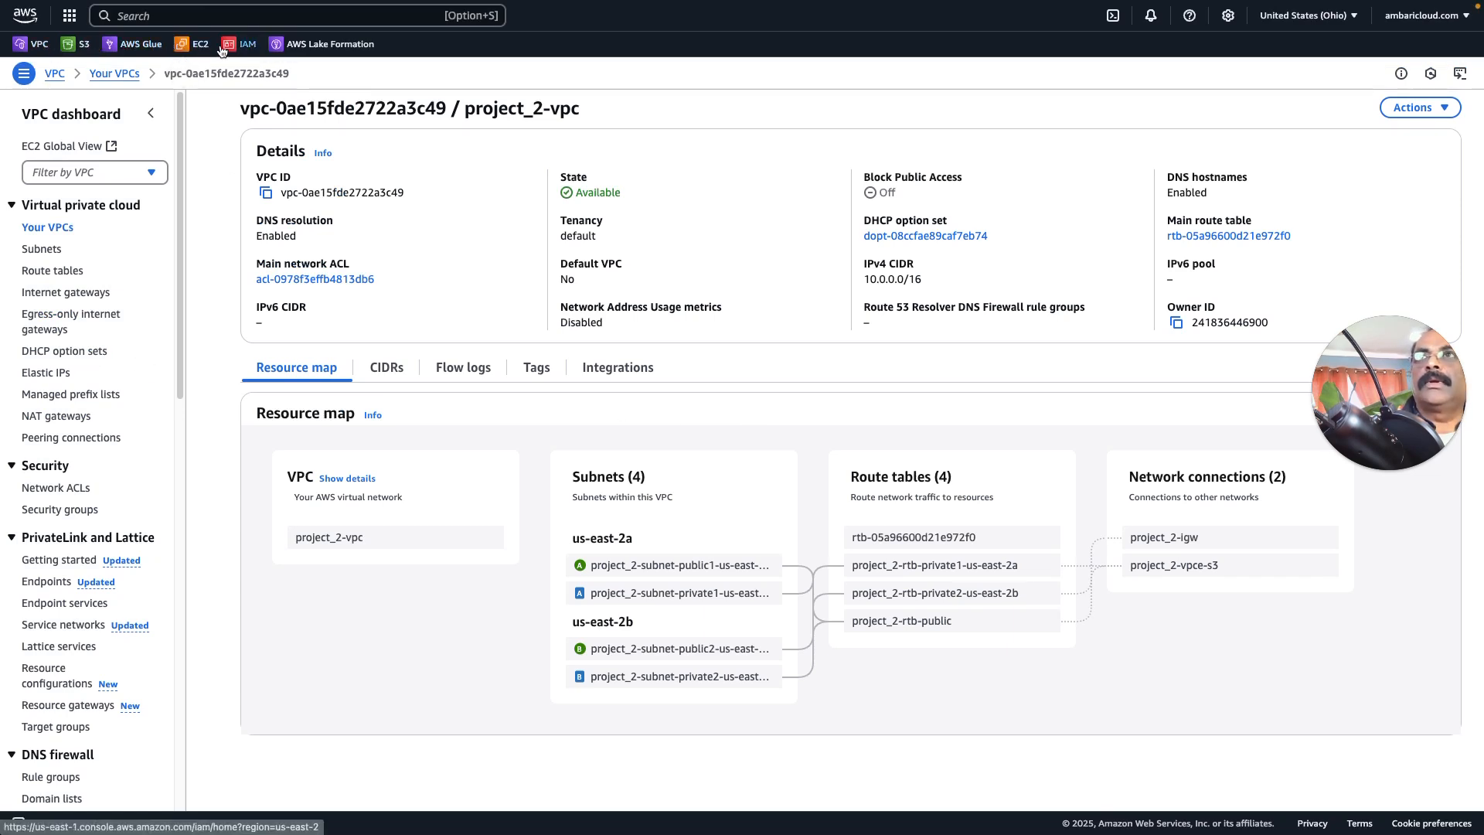
left_click(216, 14)
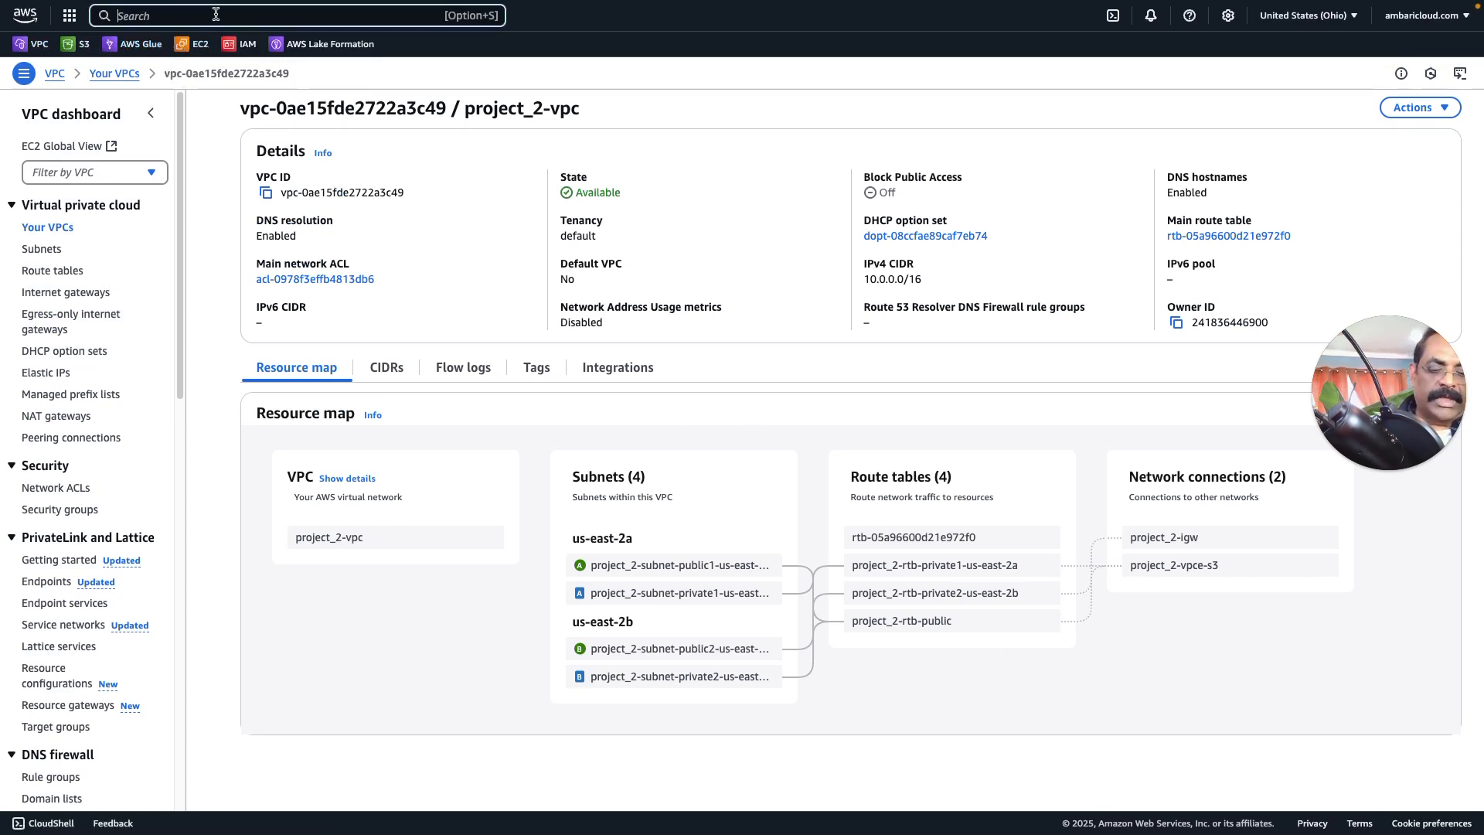
type("ec2")
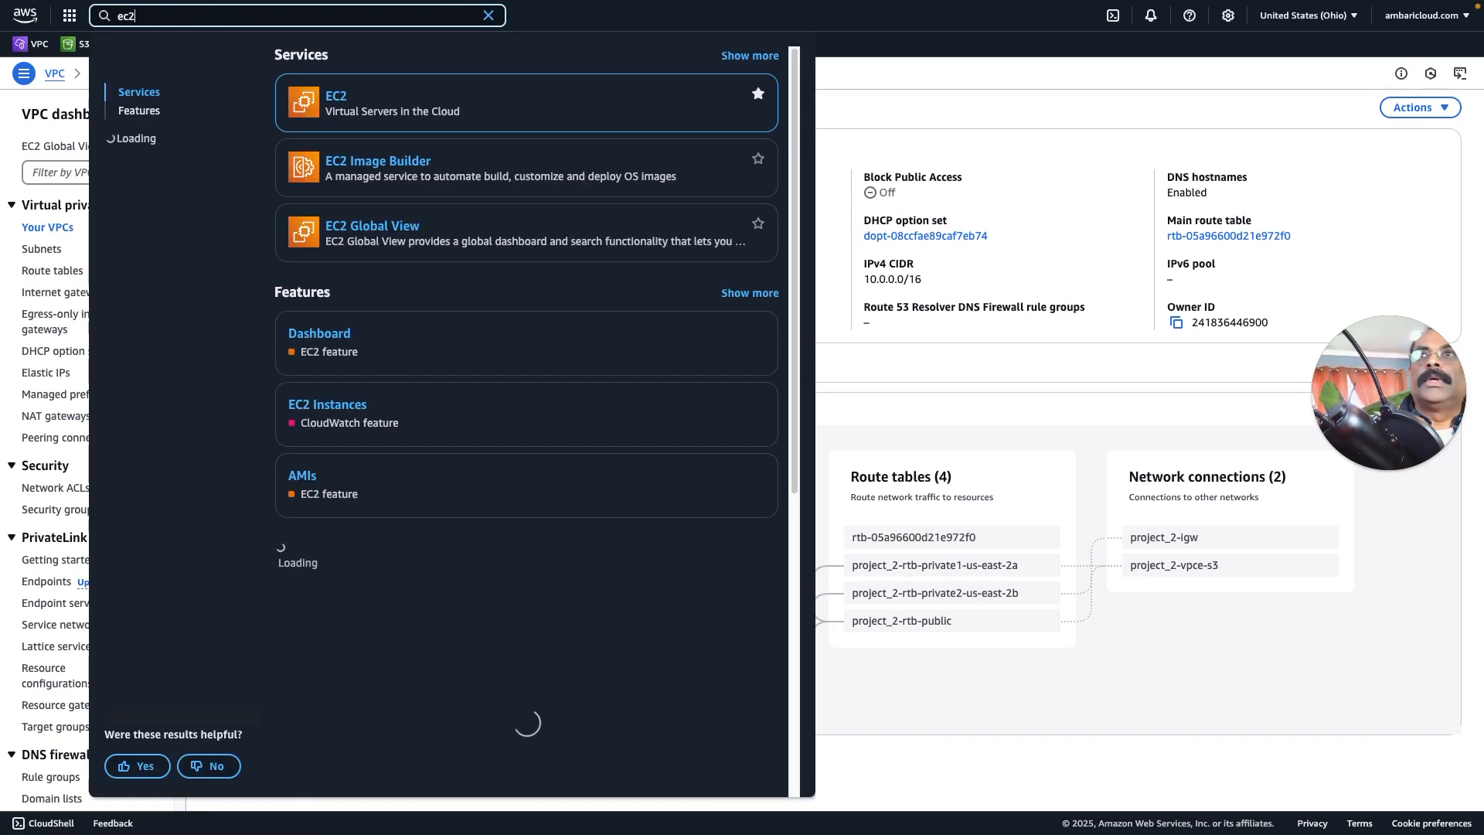
mouse_move(358, 85)
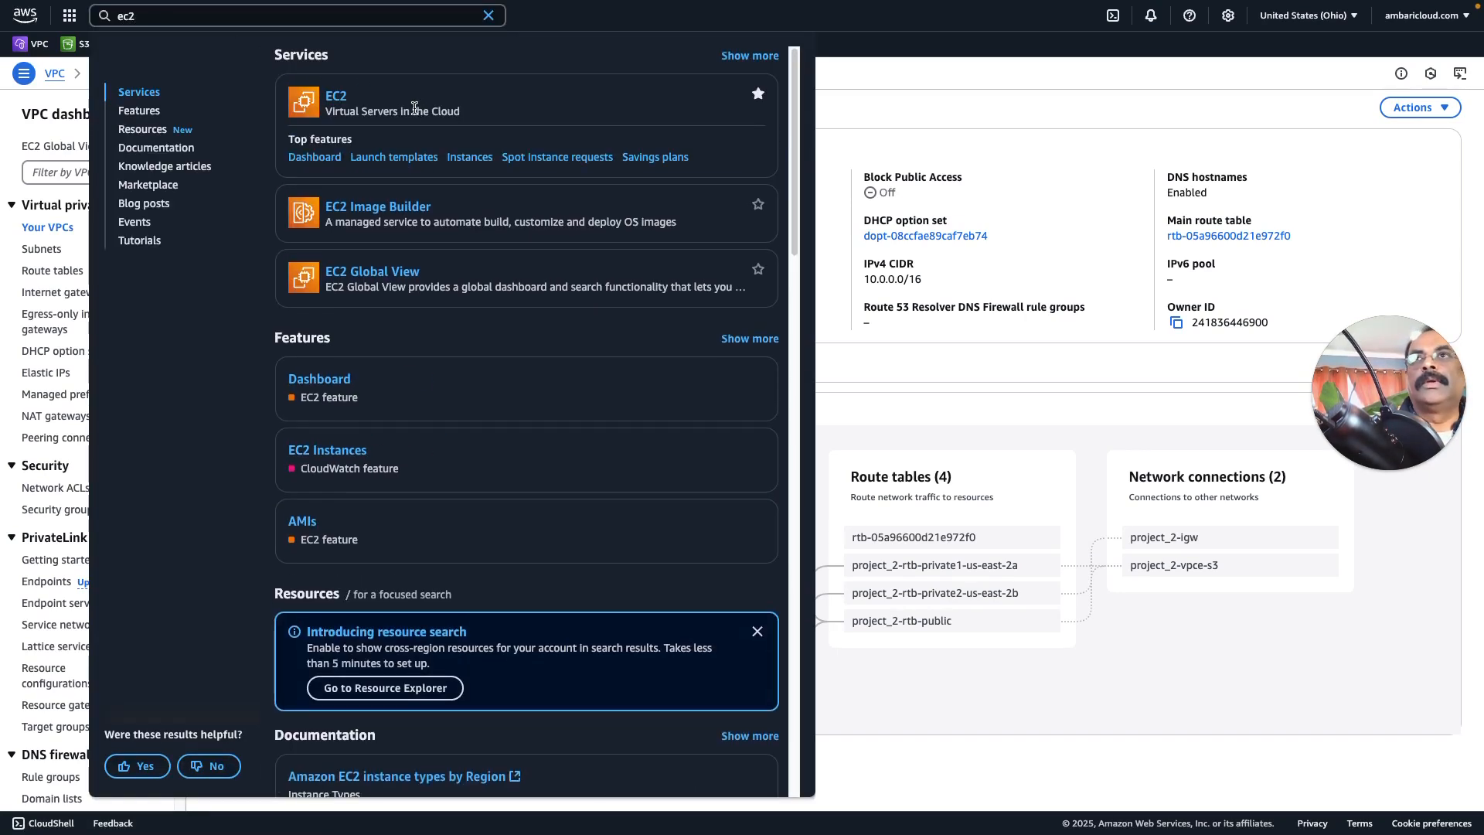
left_click(331, 97)
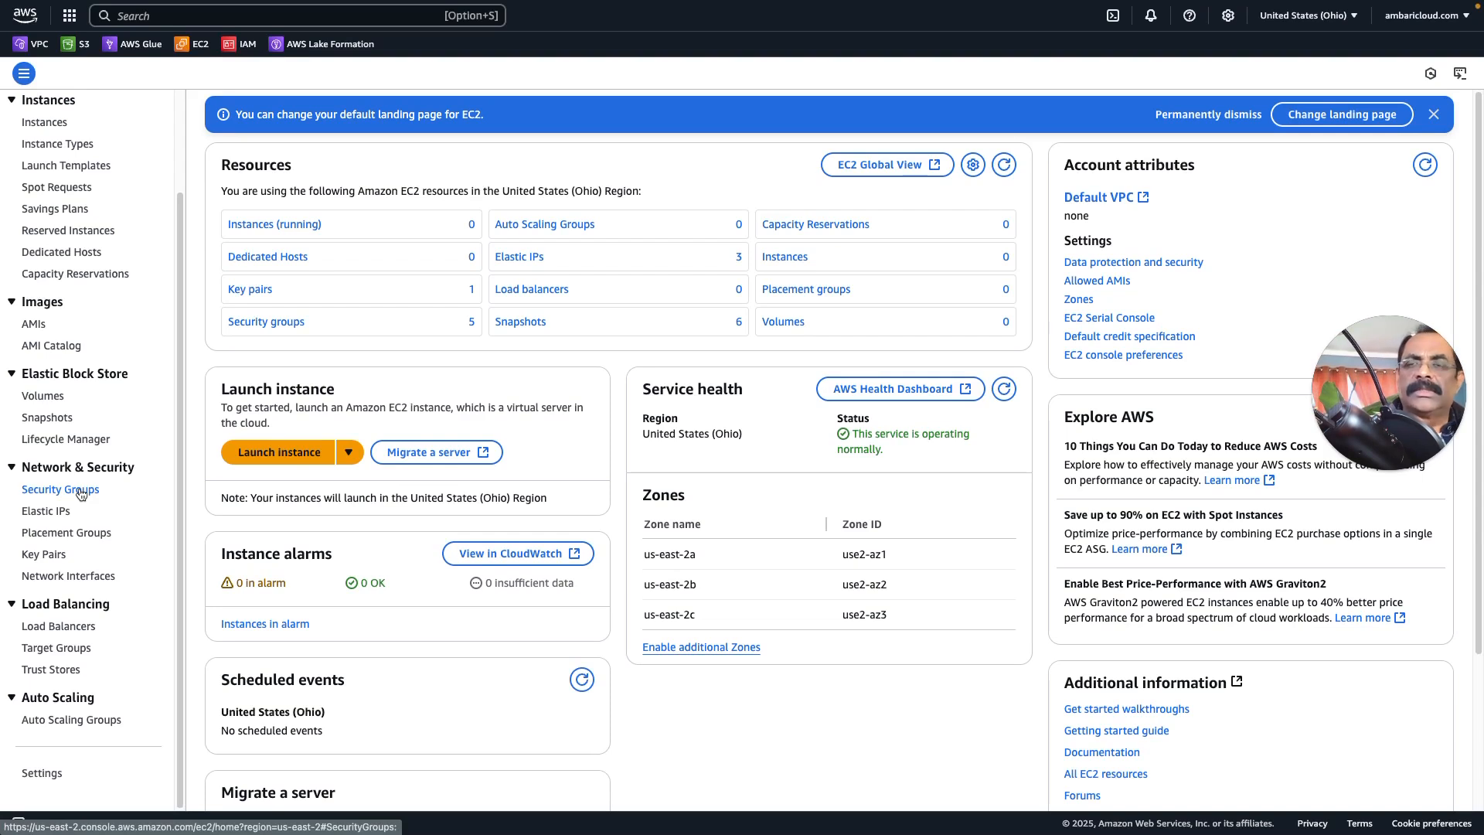
left_click(48, 555)
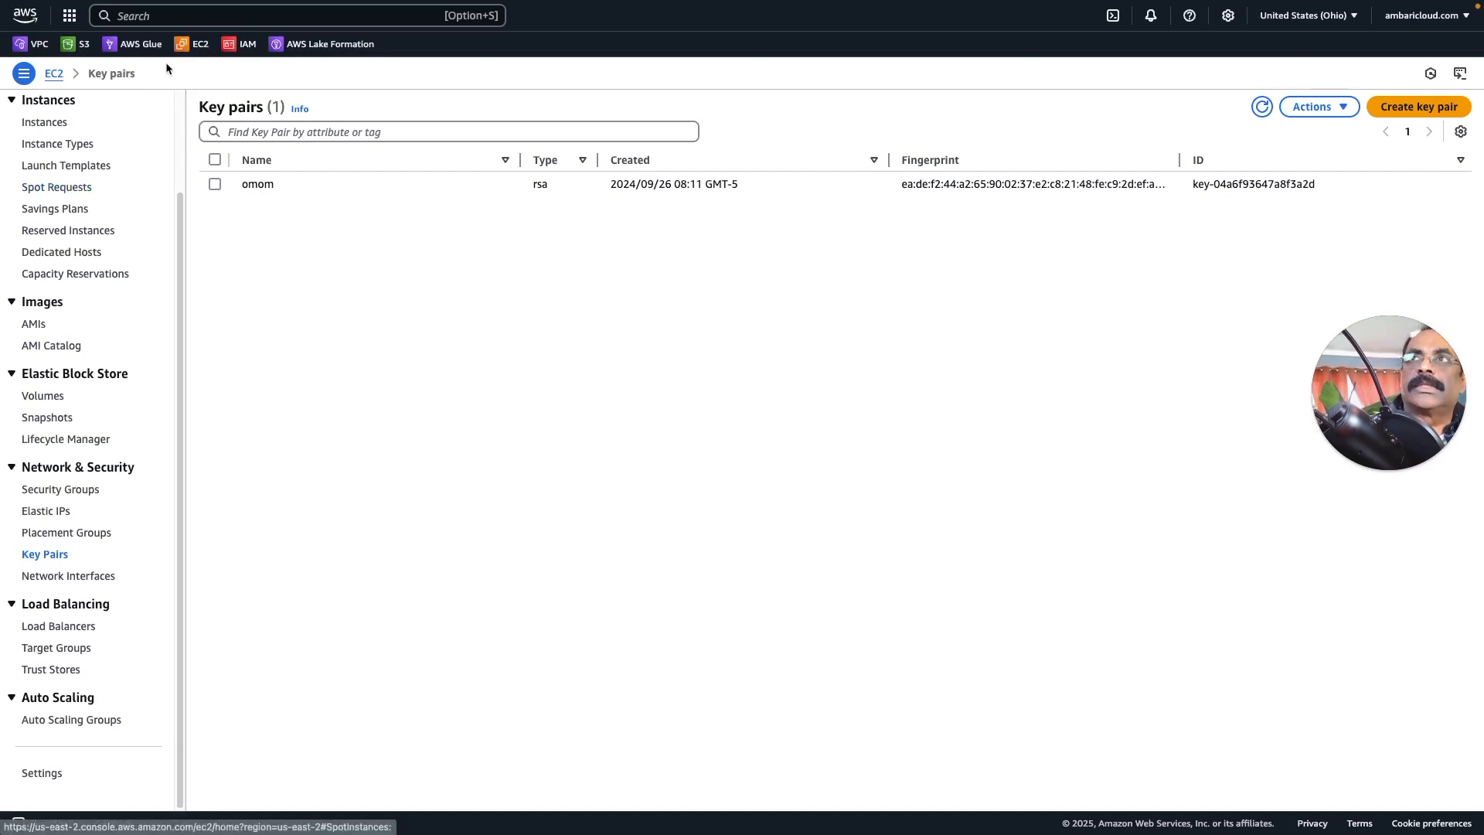
Consult the recipe document for the key pair, security group and instance instructions under Create EC2 Instance.
mouse_move(195, 4)
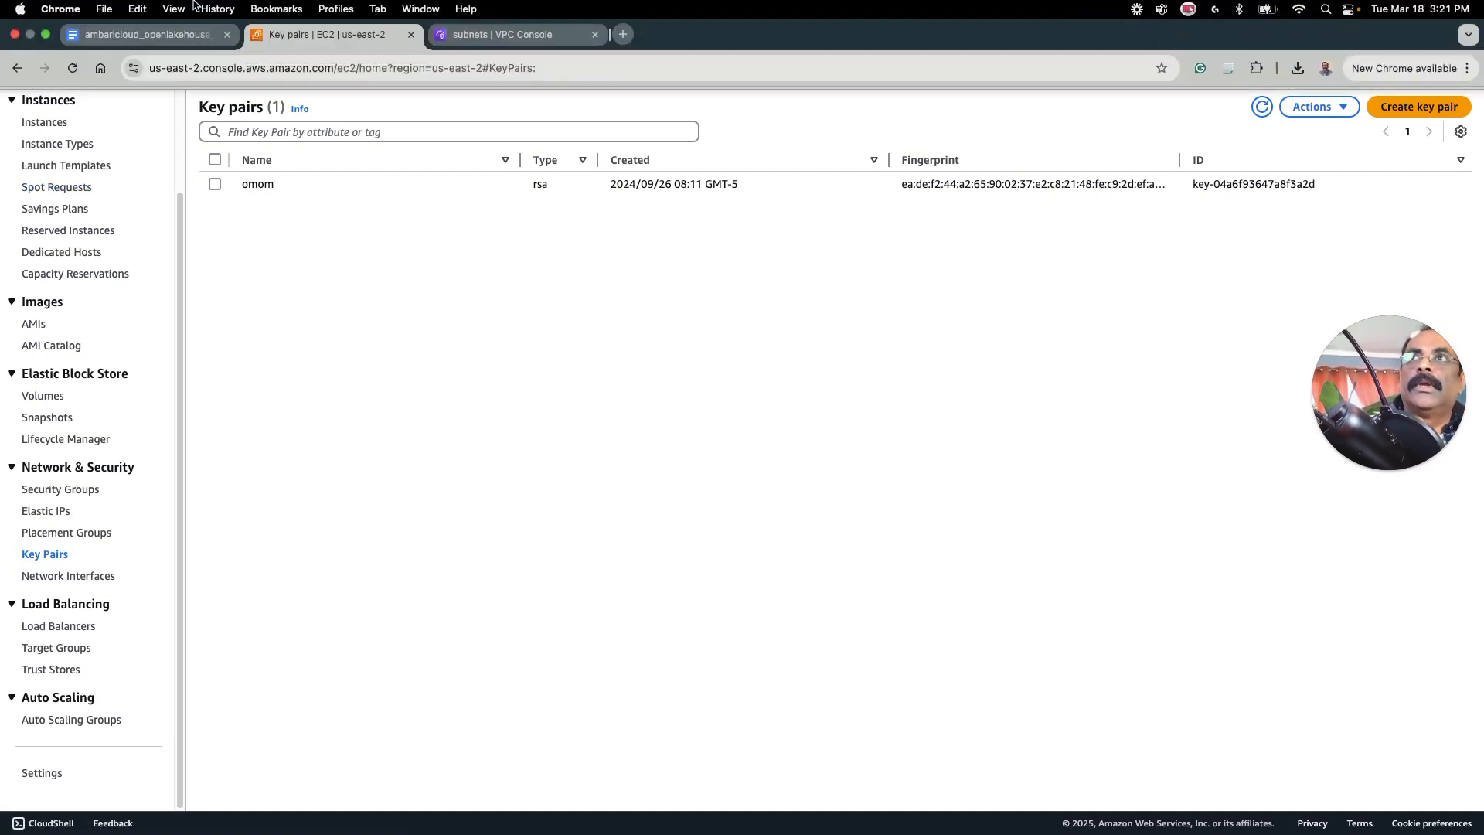
left_click(144, 31)
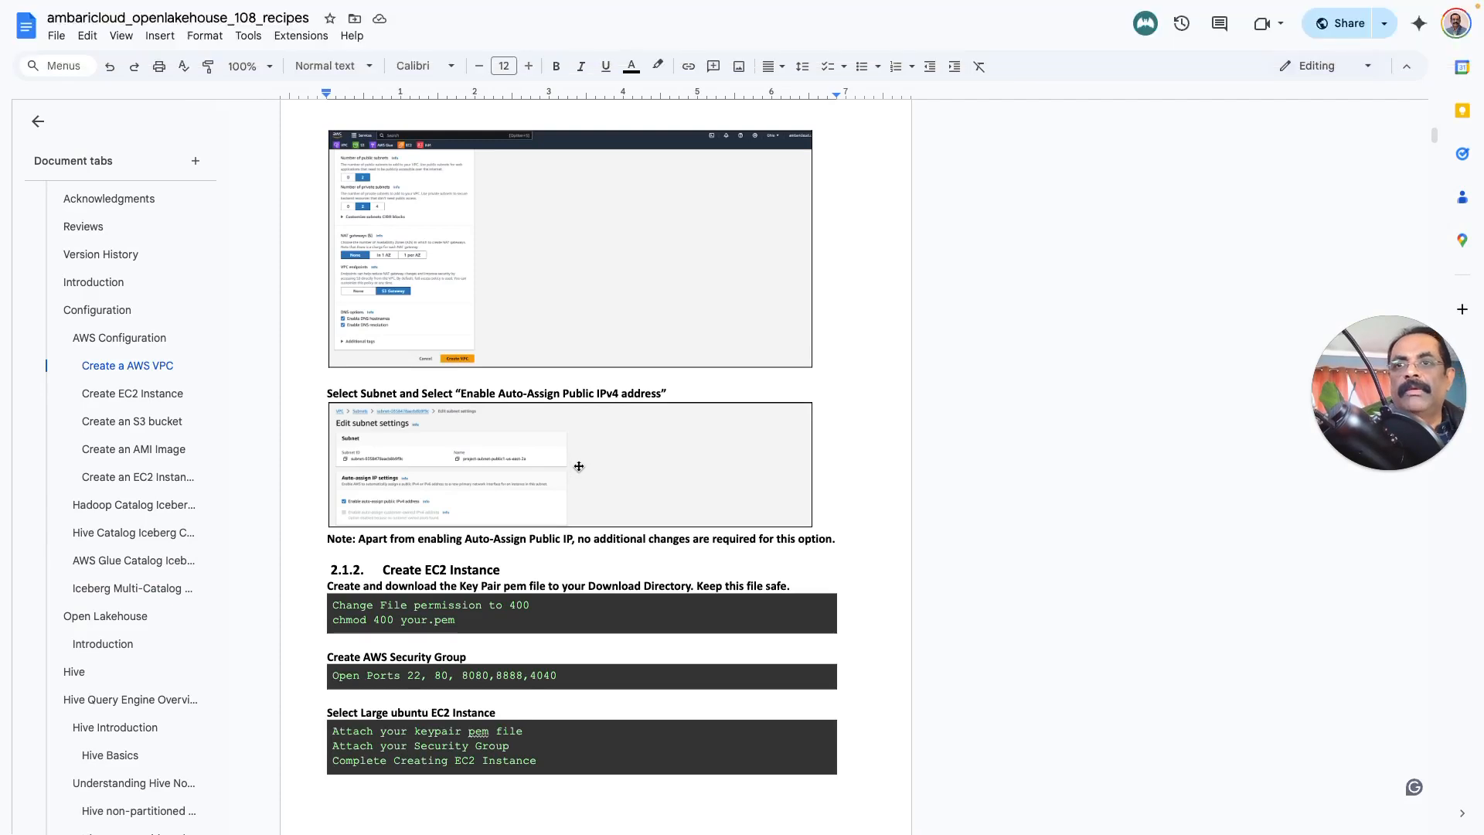
scroll(575, 455, "down", 5)
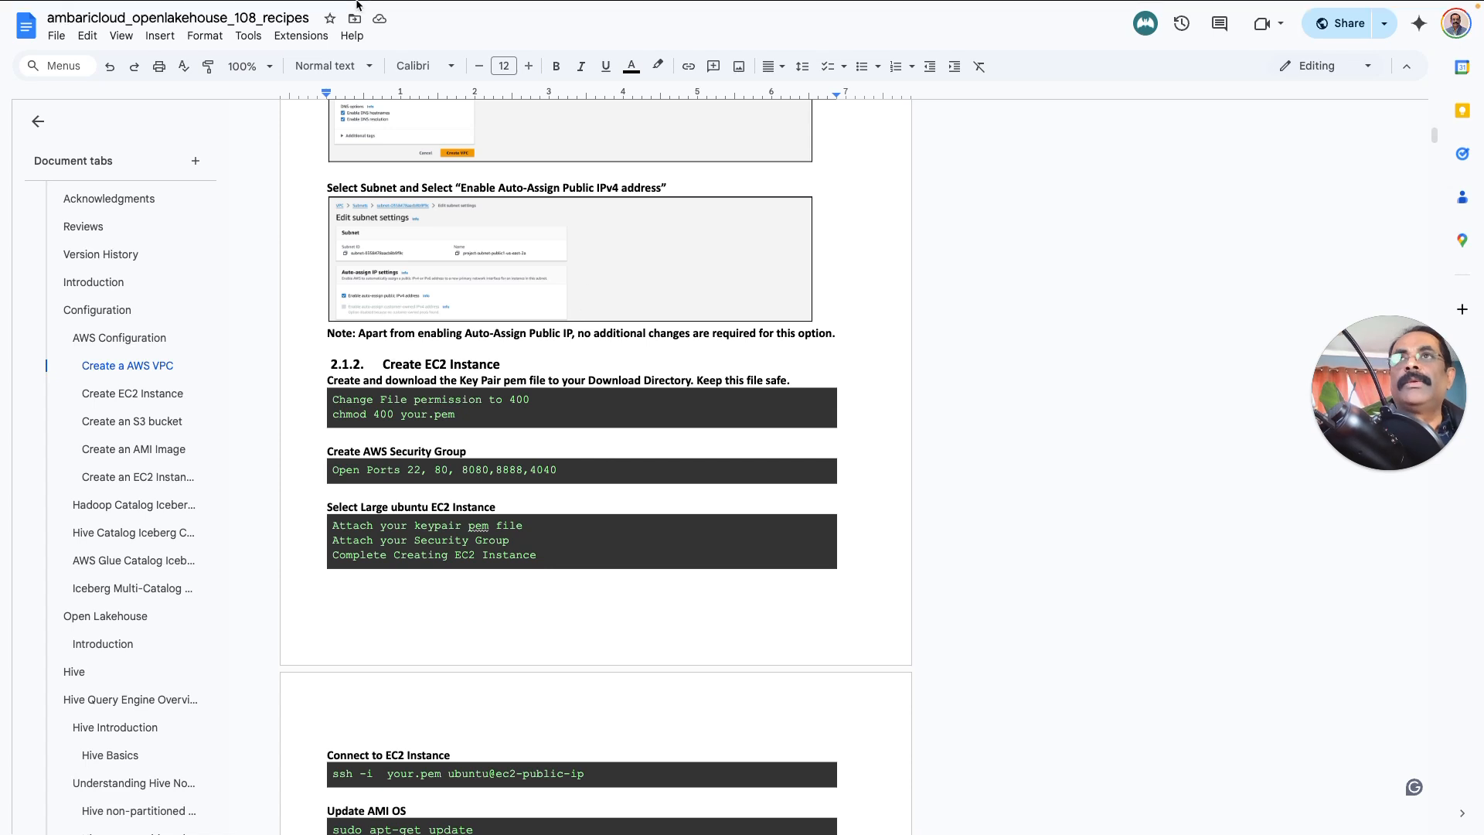
Close the VPC subnets tab, return to the EC2 key pairs and create an RSA key pair named ambari in .pem format.
mouse_move(360, 3)
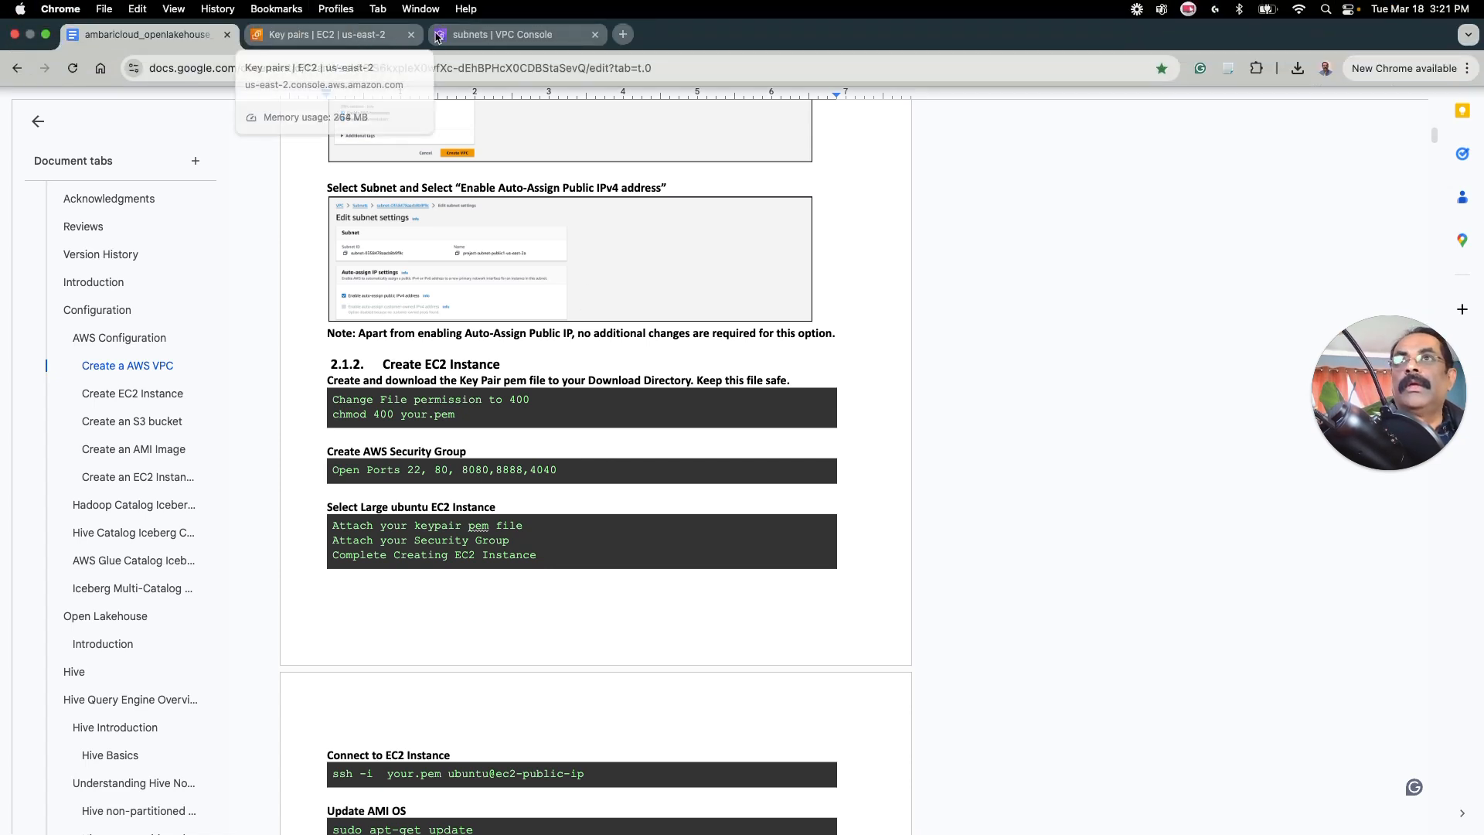
left_click(593, 36)
left_click(308, 35)
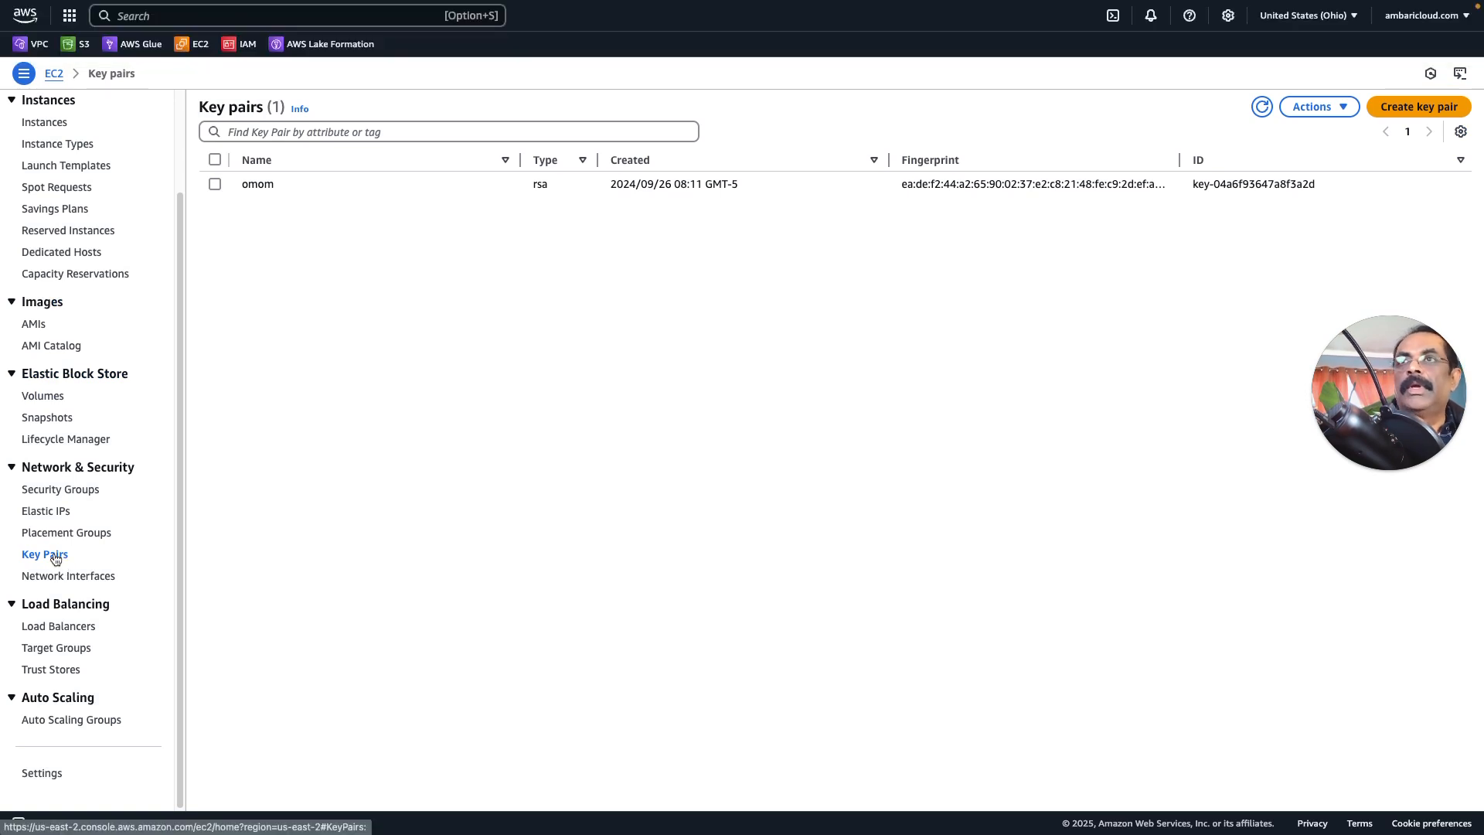
left_click(1425, 109)
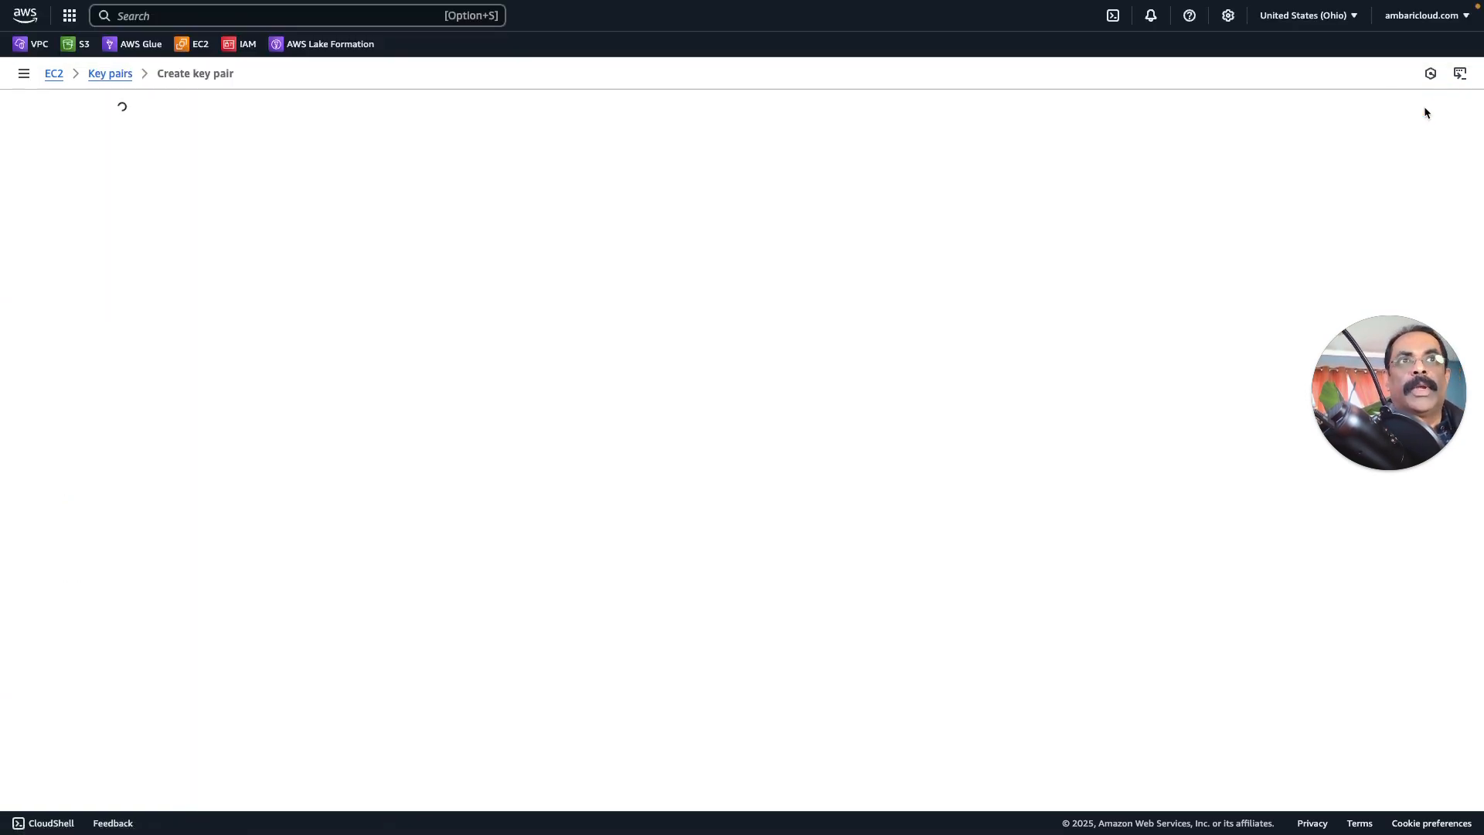
left_click(438, 226)
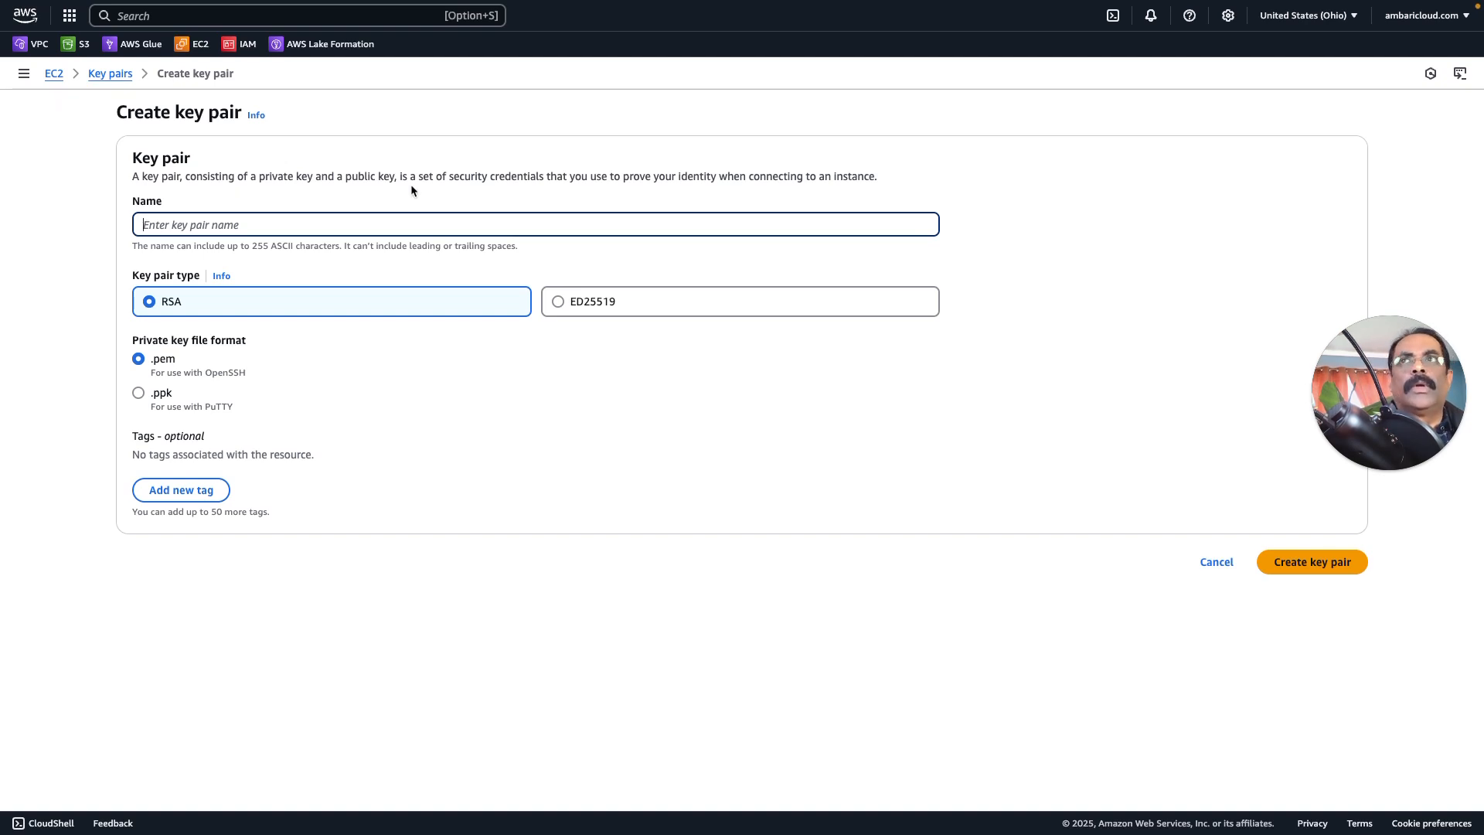
left_click(370, 224)
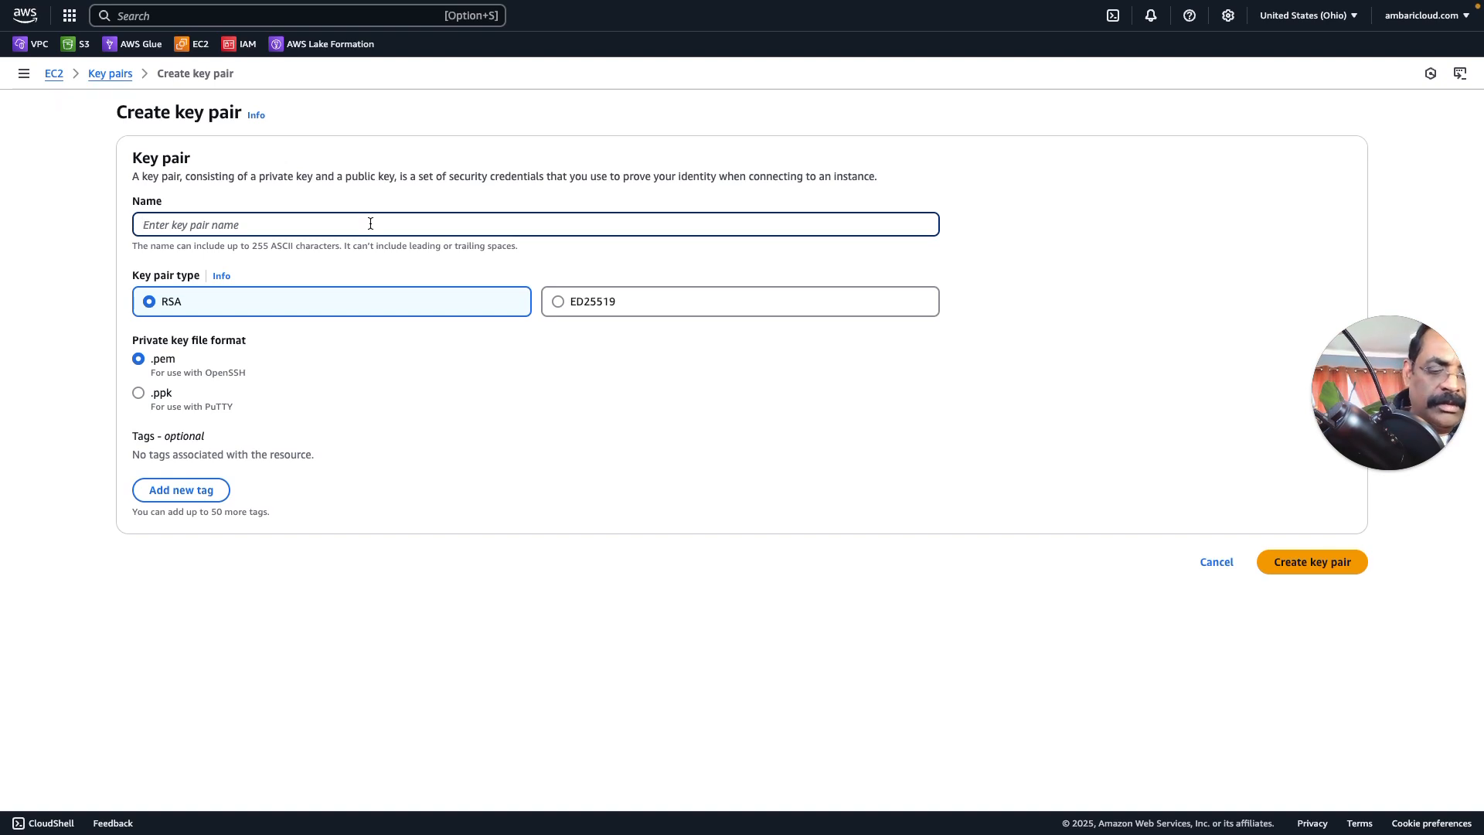
type("ambari")
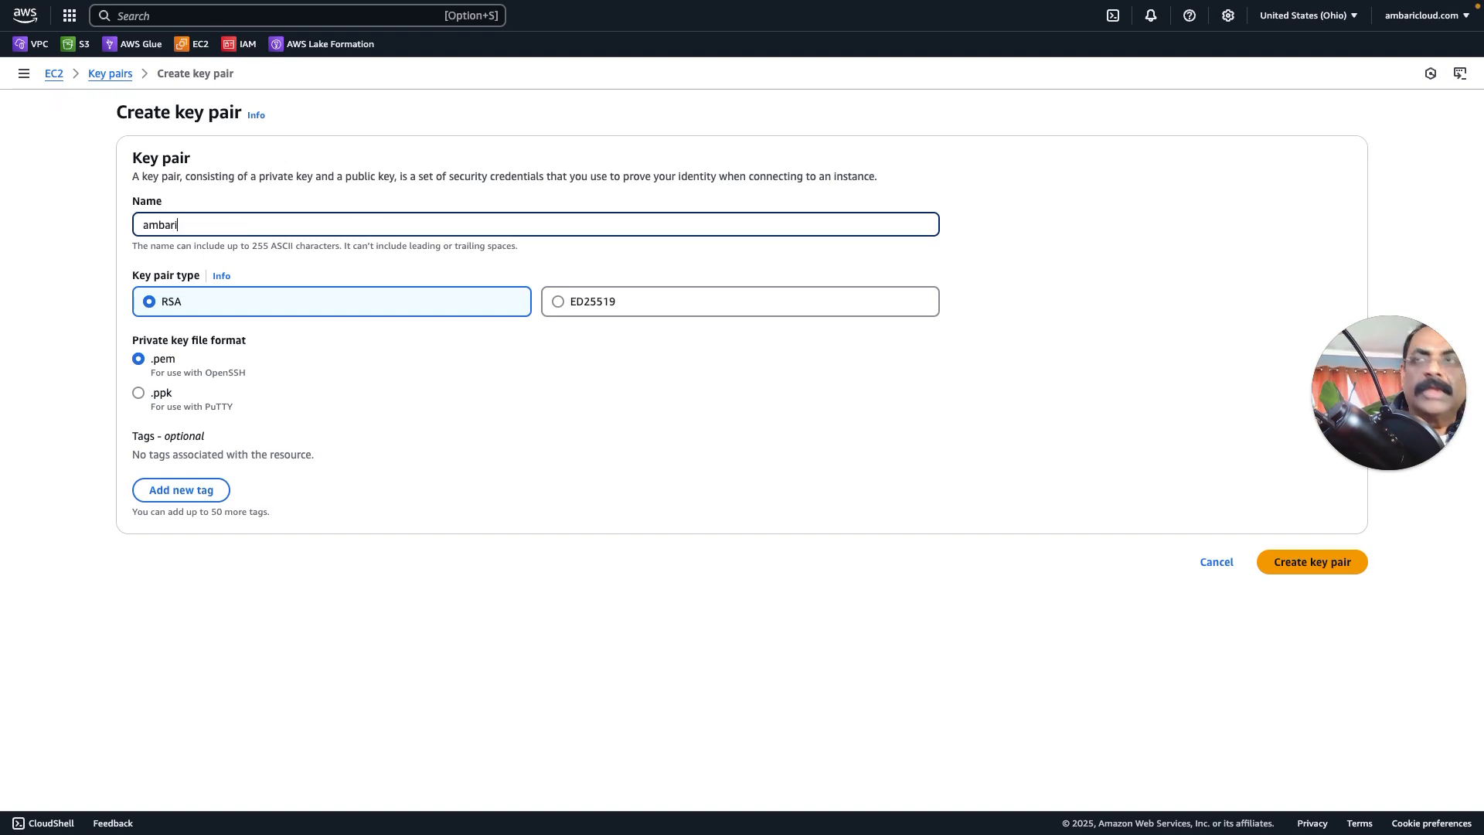
left_click(1314, 563)
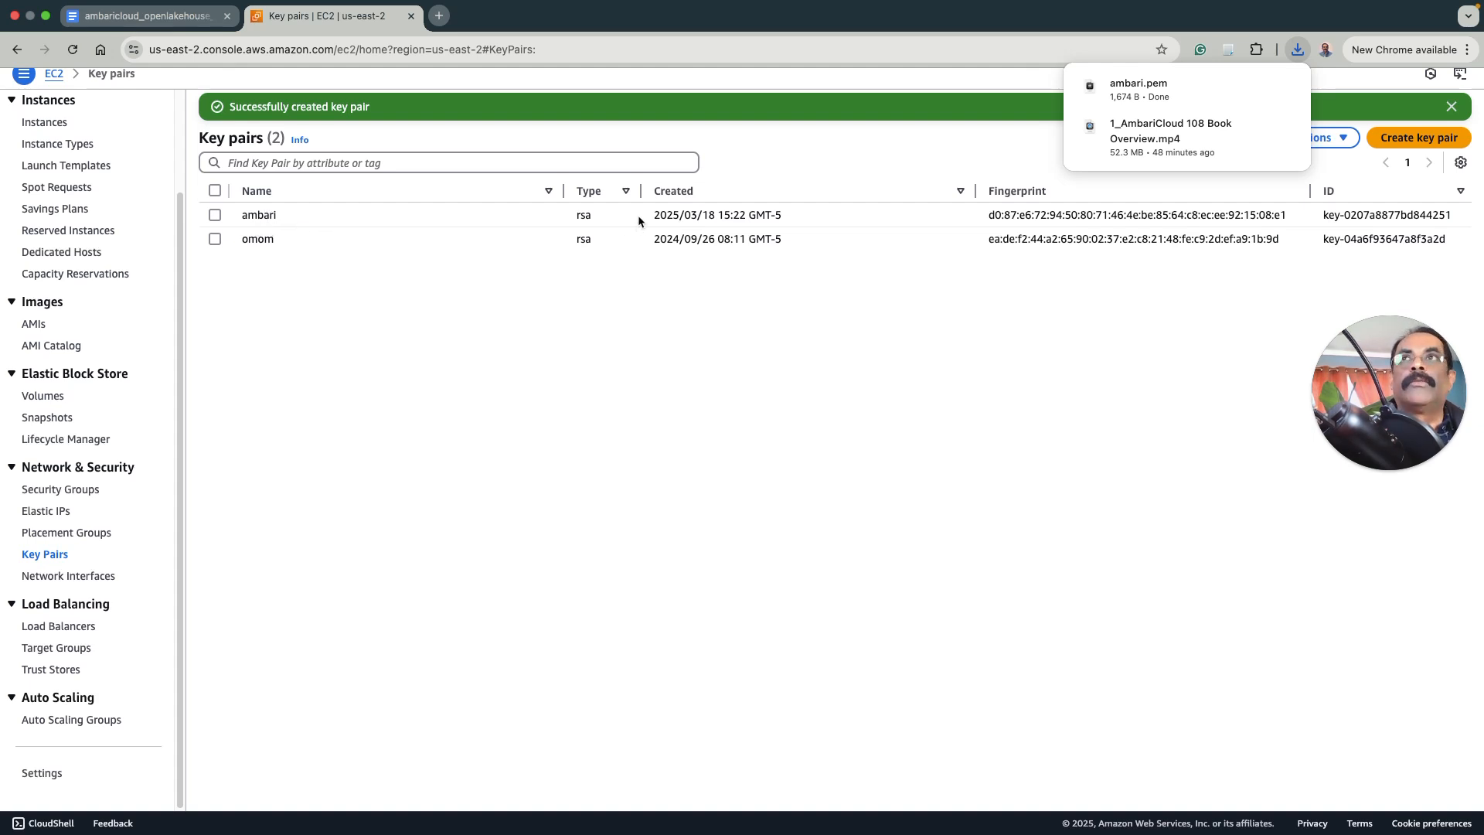
Consult the recipe document for the command that changes the key file's permission.
left_click(108, 20)
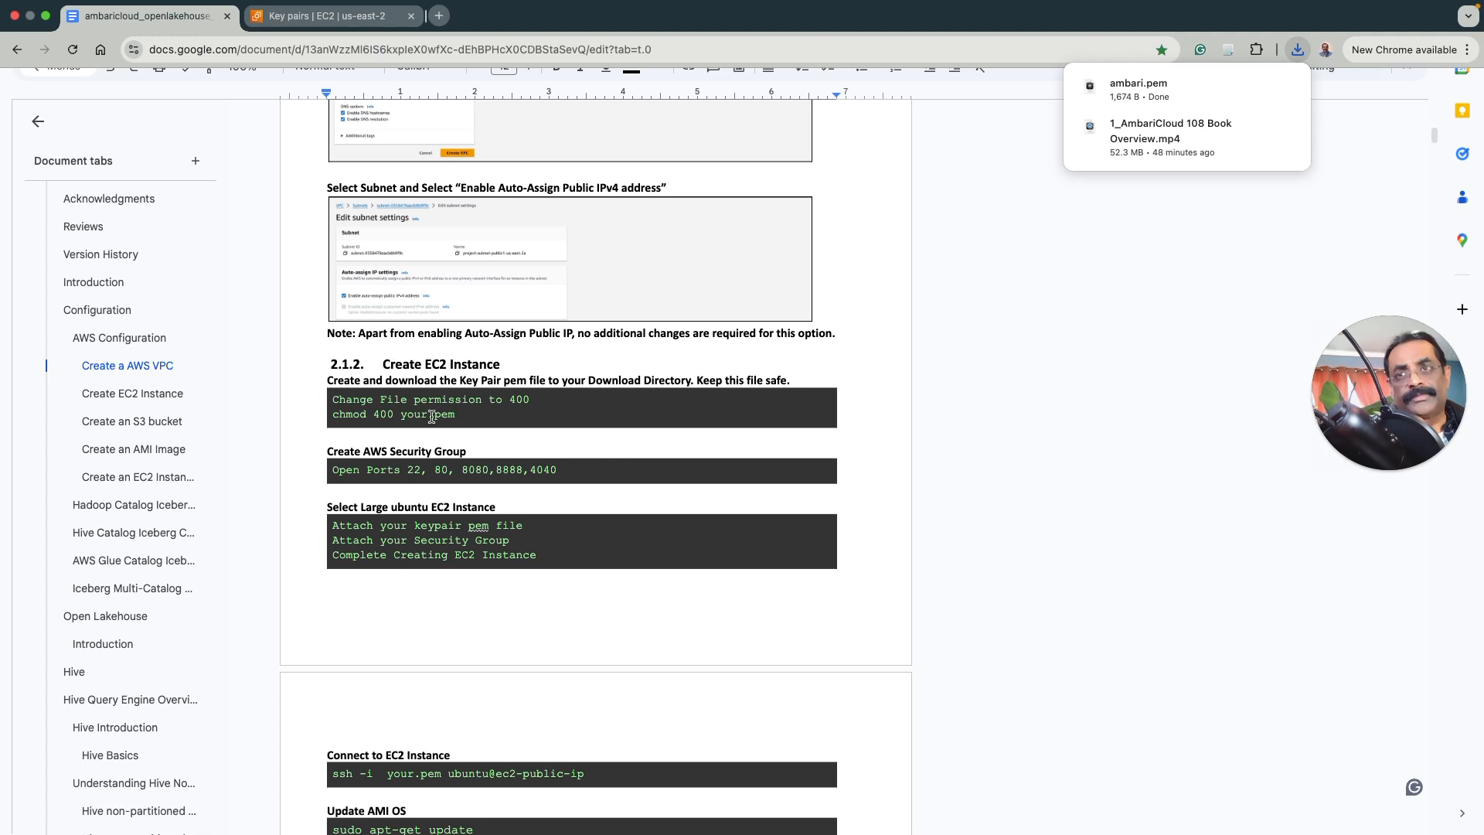
left_click(381, 412)
left_click_drag(382, 412, 385, 412)
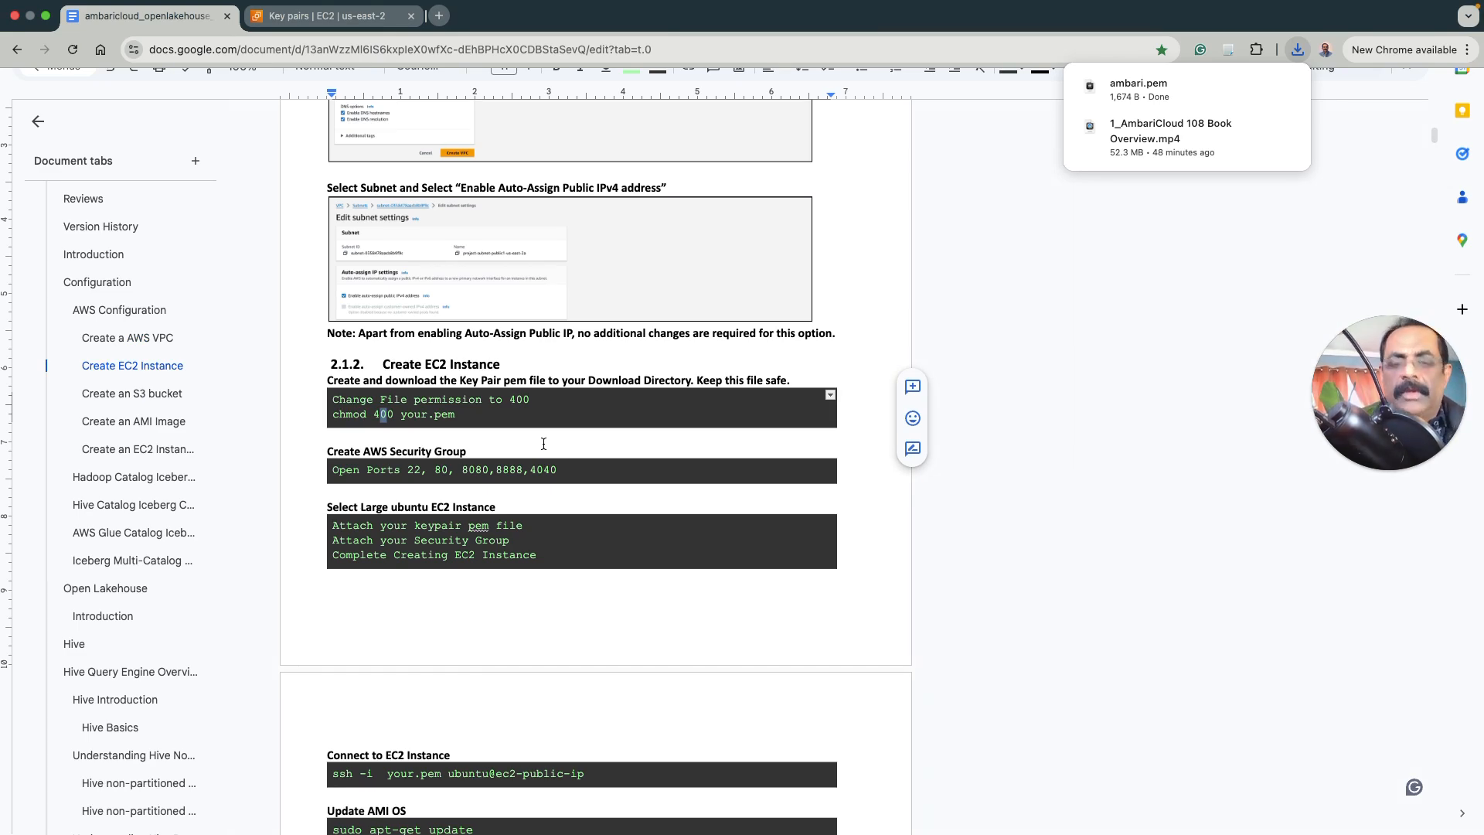
Switch to the iTerm2 terminal, change to the Downloads directory and list its files with ls -lrt.
key("ctrl+Up")
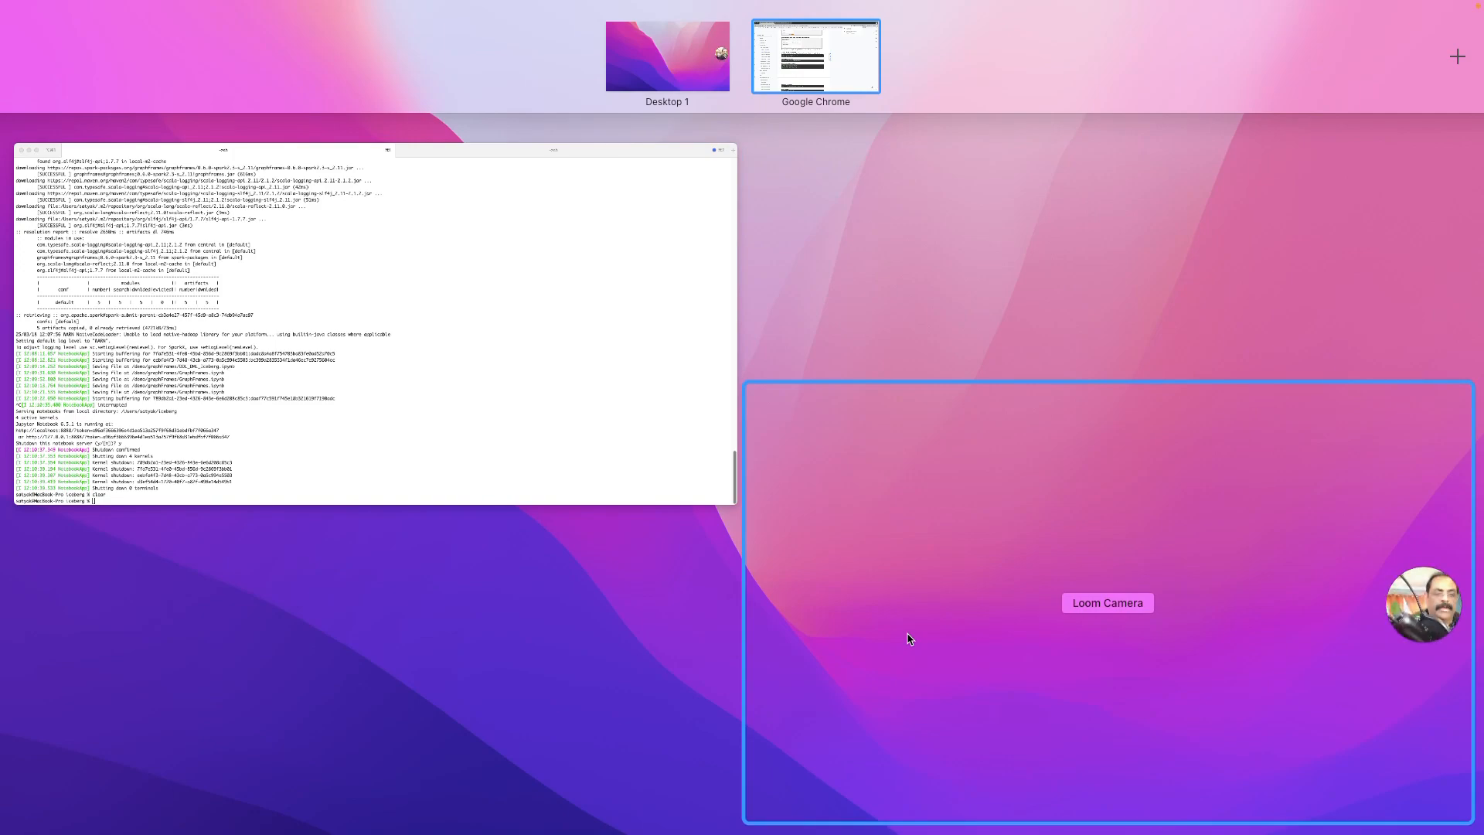
key("Escape")
type("cd")
key("Return")
type("cd Downloads")
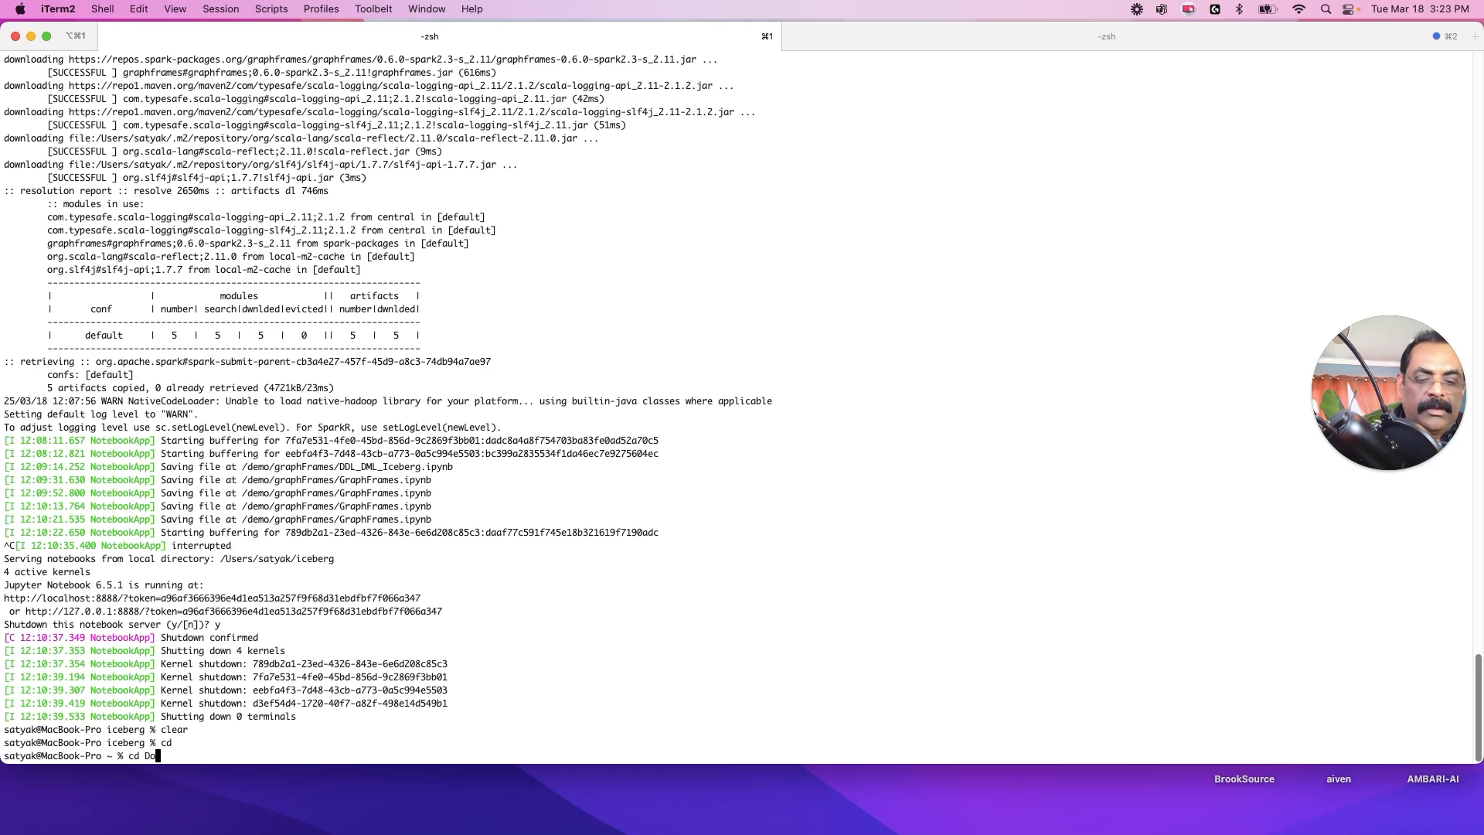
key("Return")
type("ls -lrt")
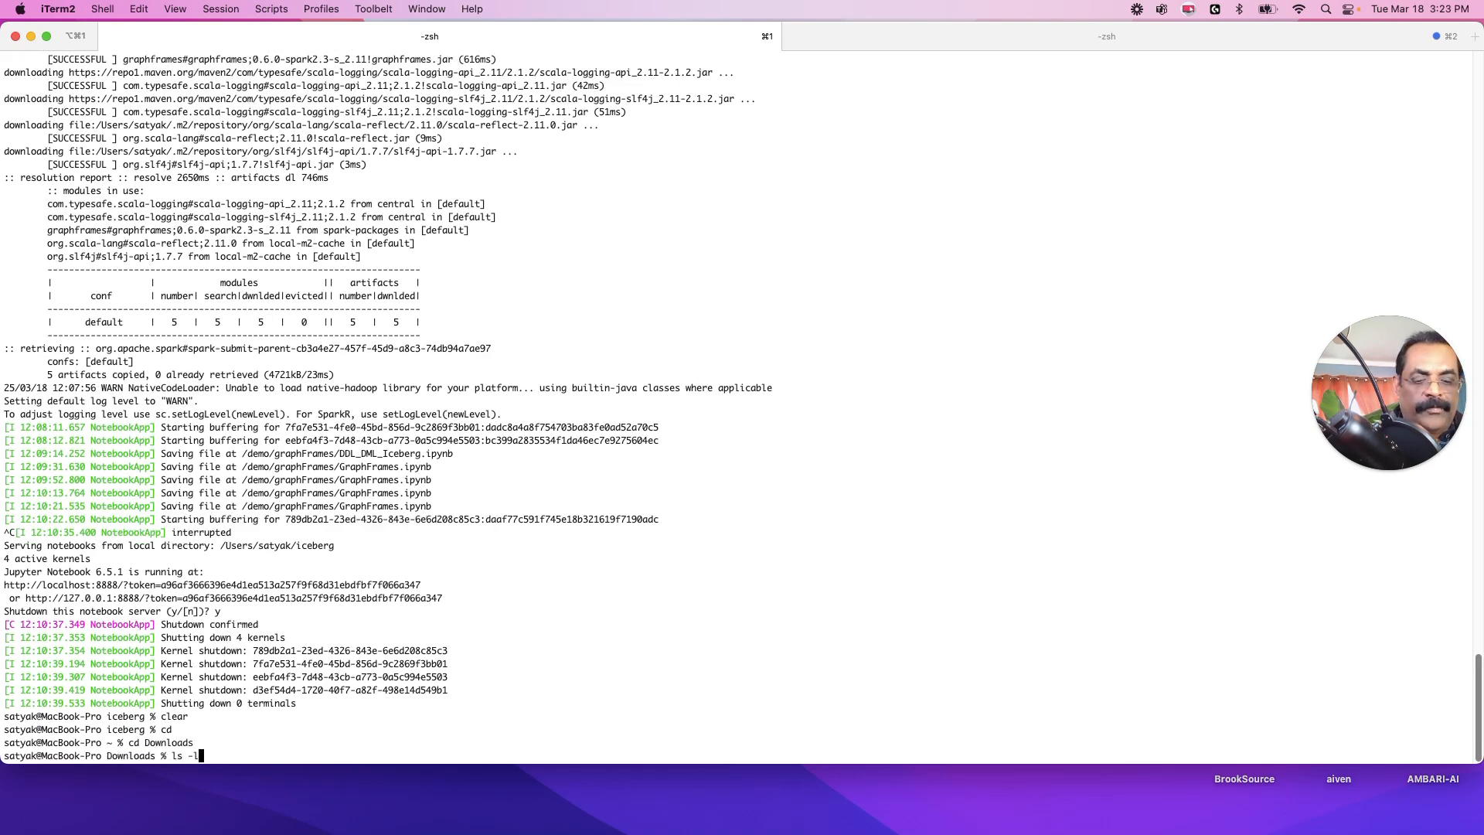
key("Return")
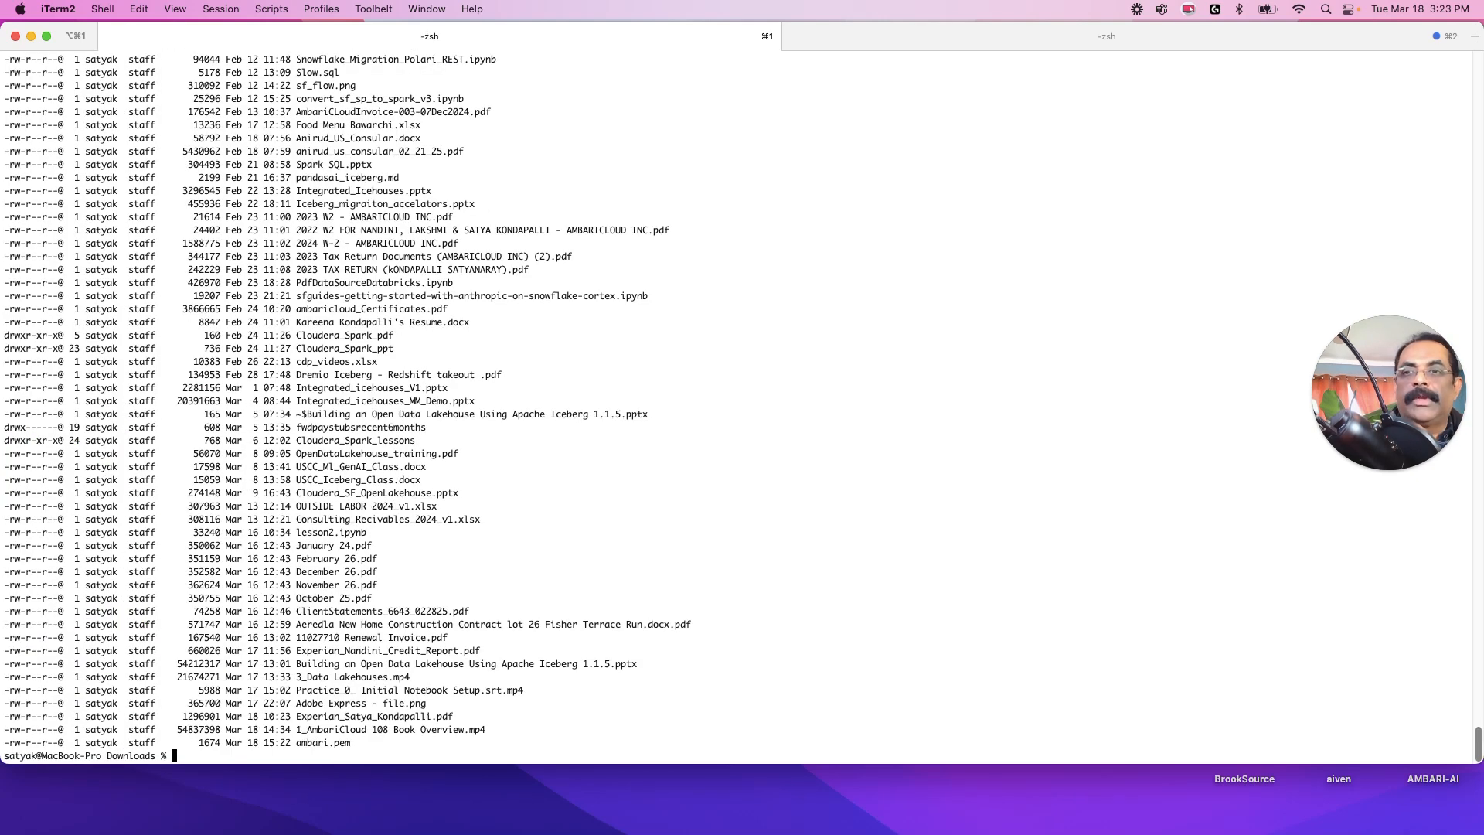
Run chmod 400 on ambari.pem and check the file's permissions with ls -lrt.
type("chmod")
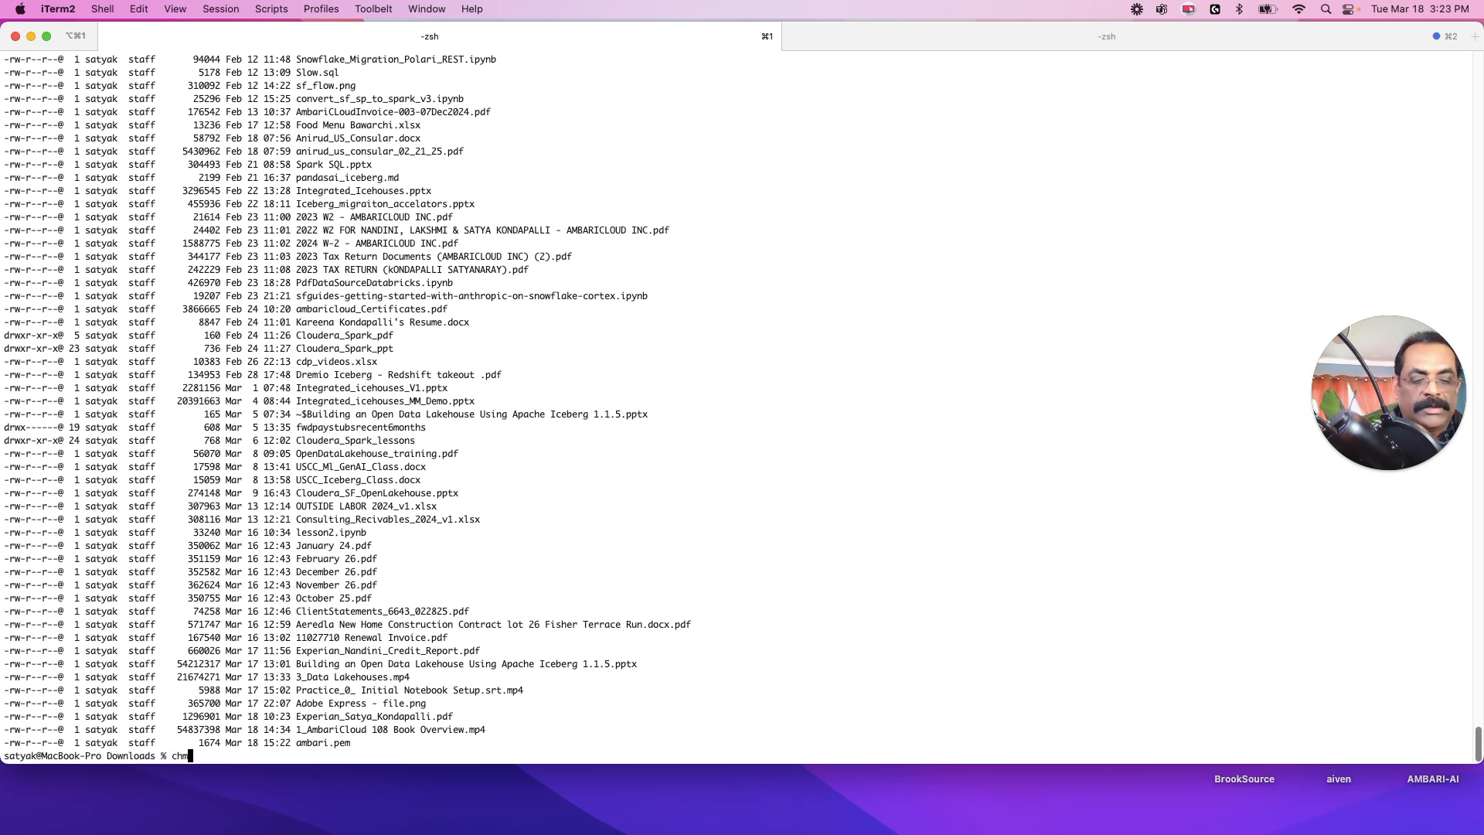
key("BackSpace")
key("BackSpace")
key("BackSpace")
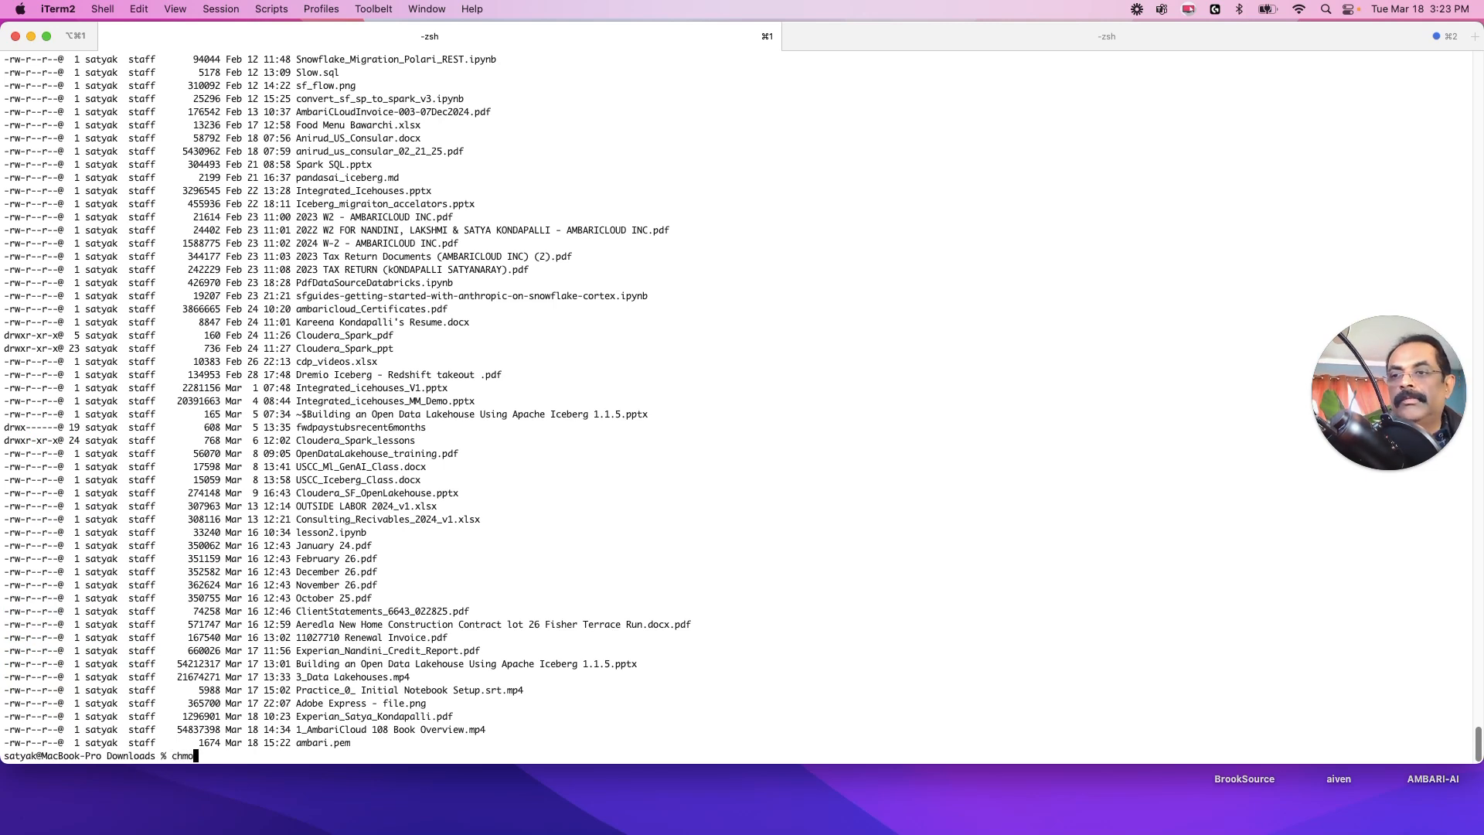
type("mod ")
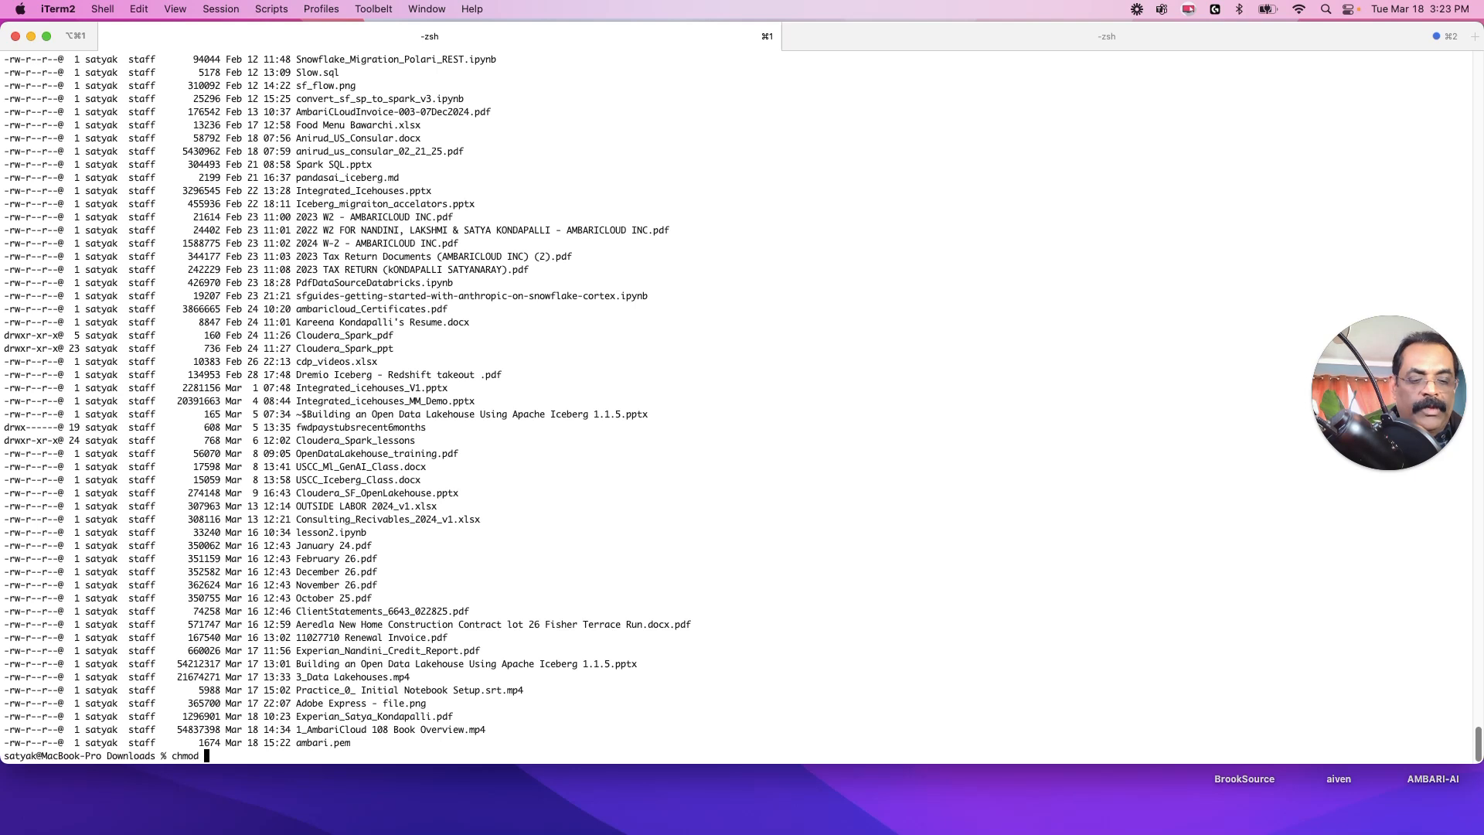
type("400 am")
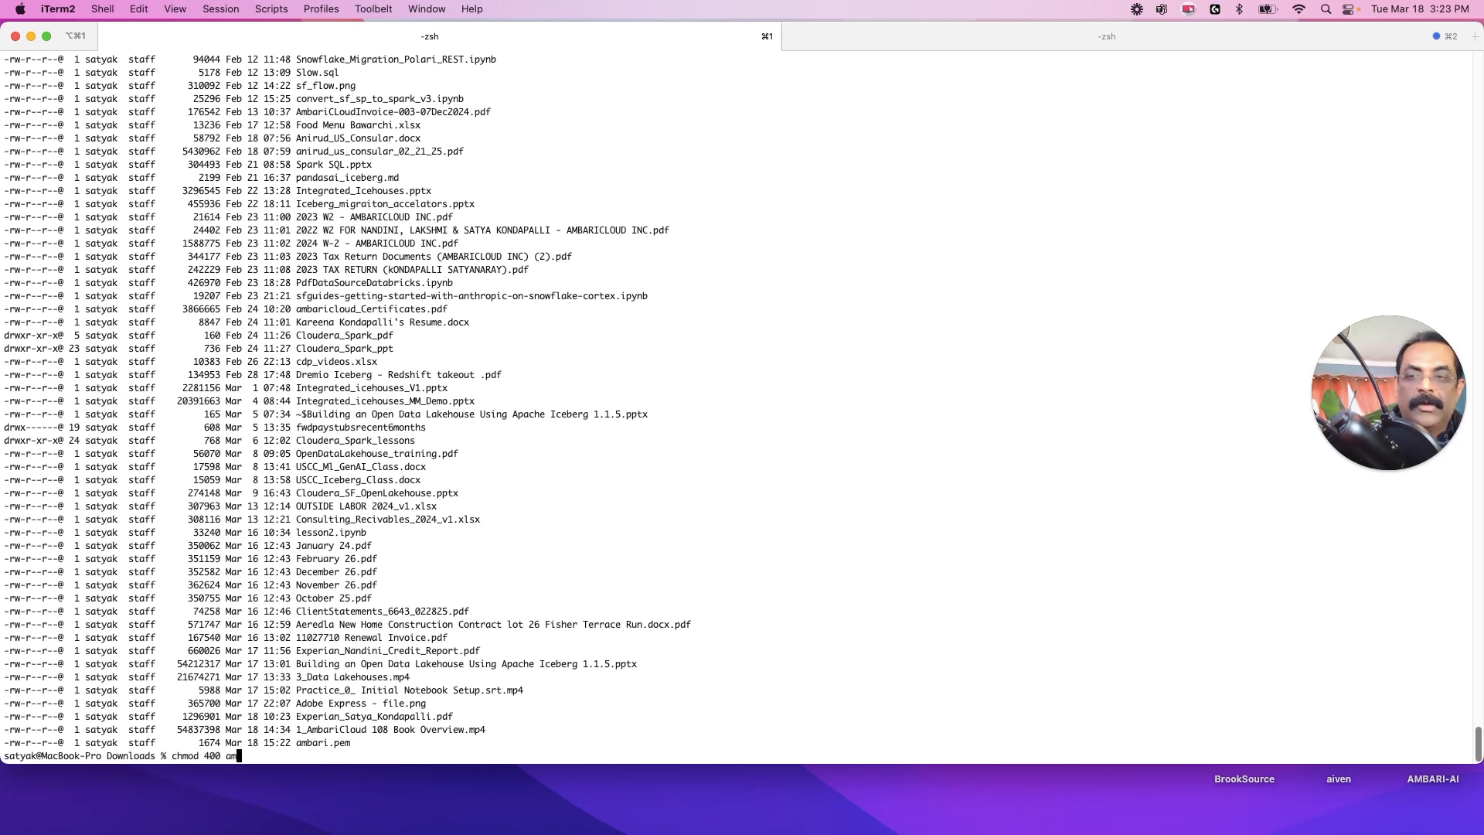
type("ba")
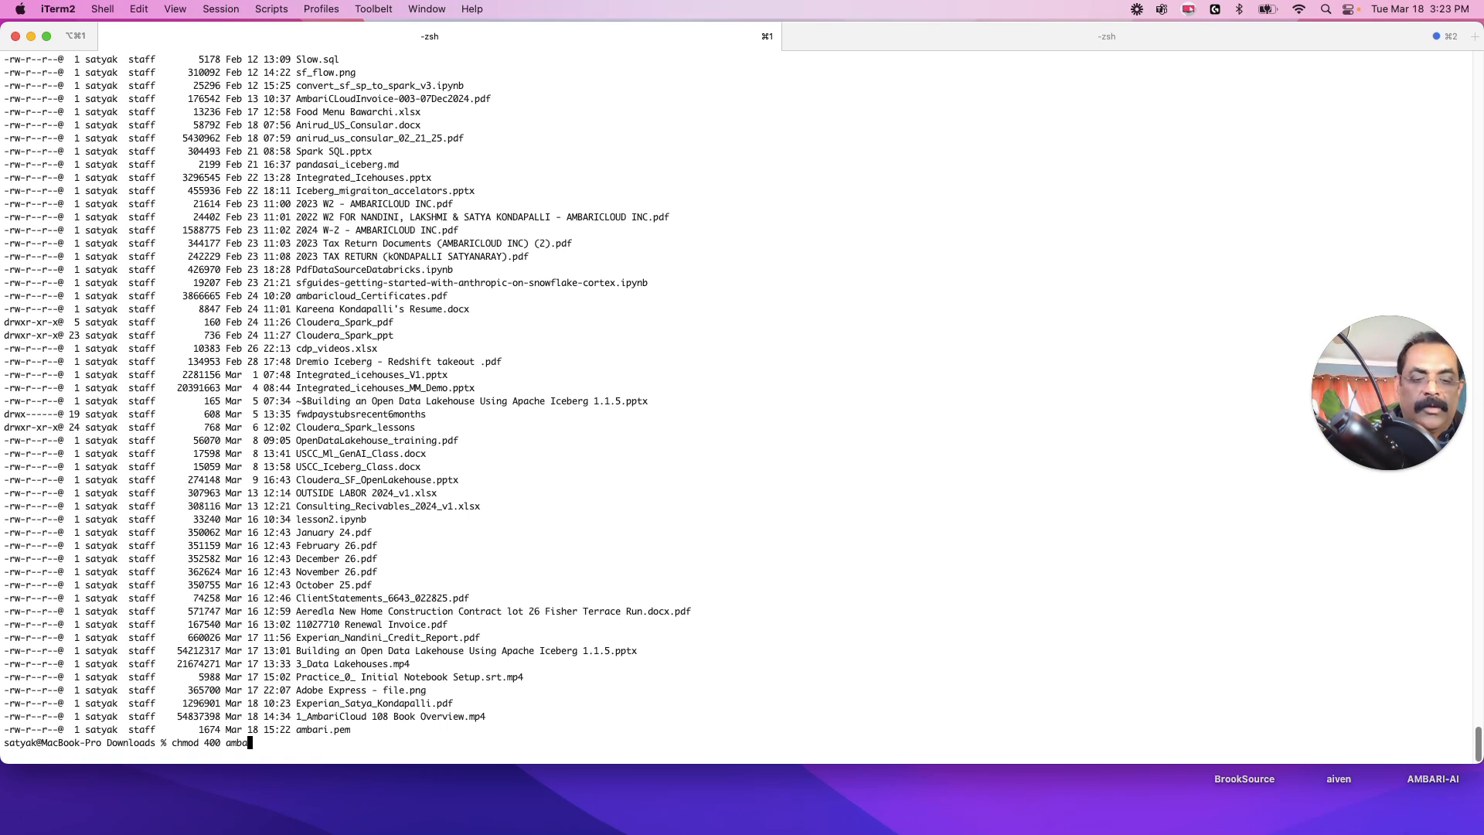
type("ri.")
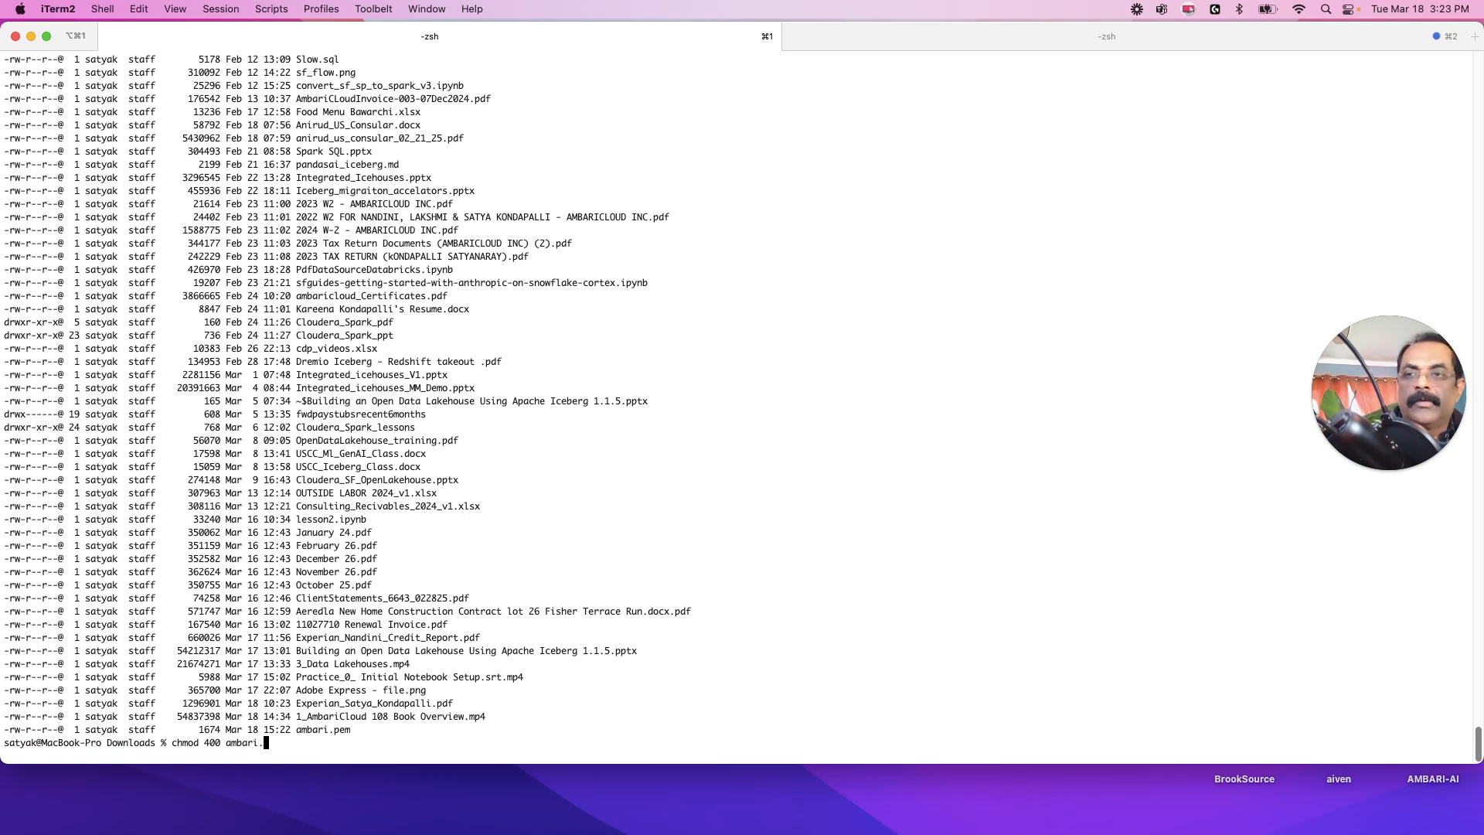
key("Tab")
type("ls -lrt")
key("Return")
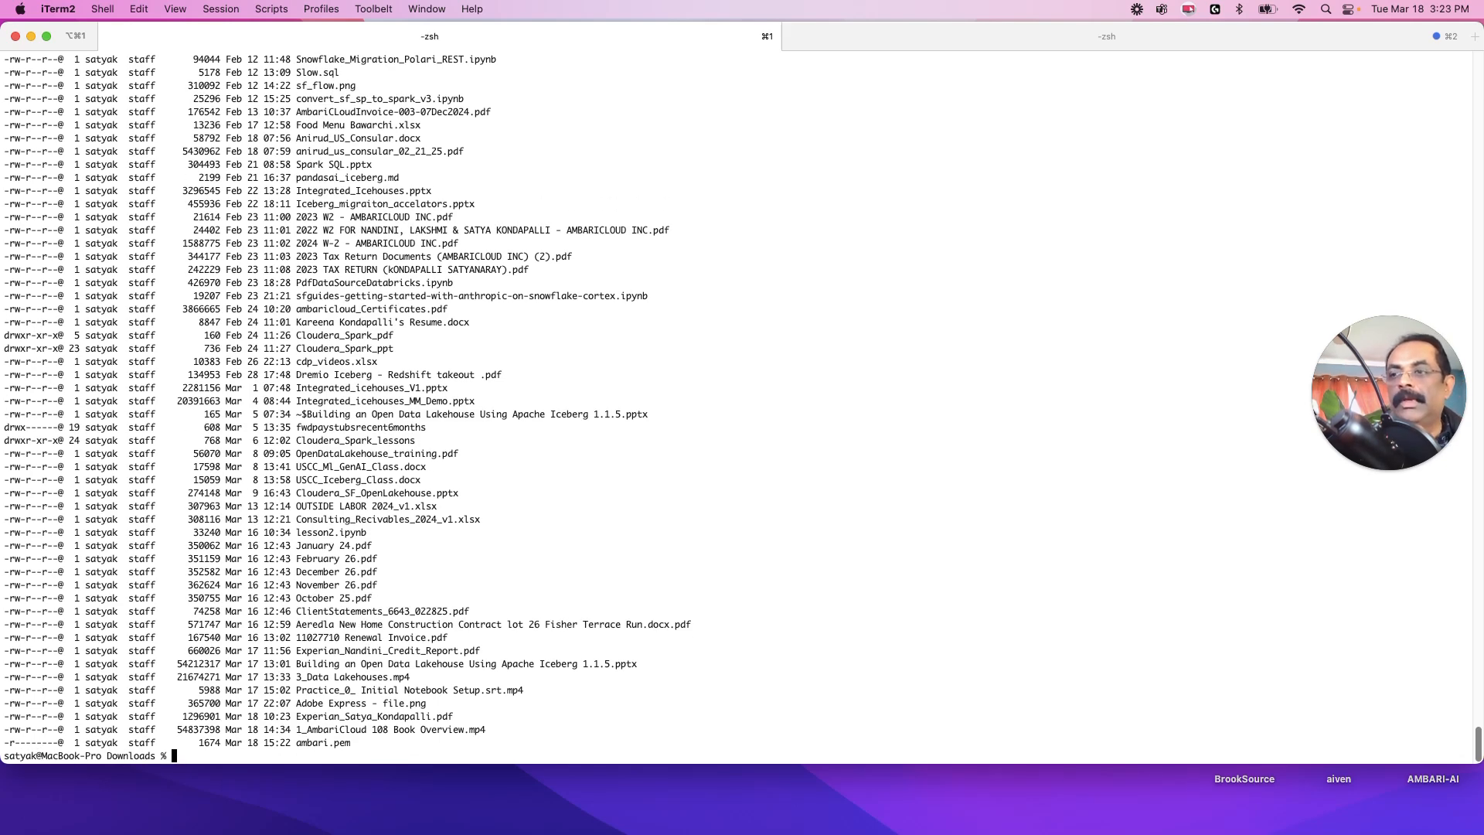
left_click_drag(5, 742, 44, 742)
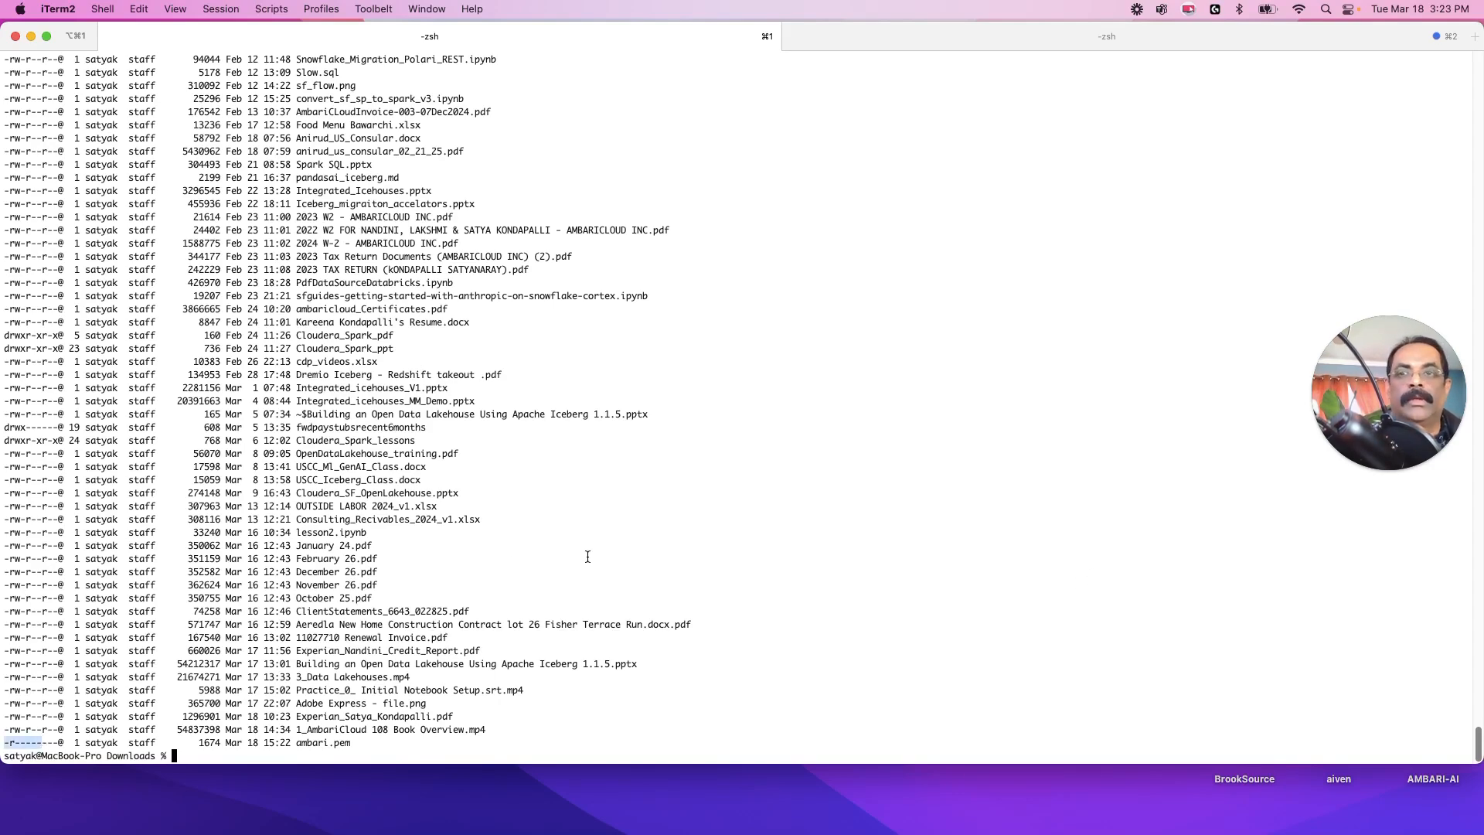
Switch back to the AWS console in Chrome and start creating an EC2 security group named ambari.
key("ctrl+Up")
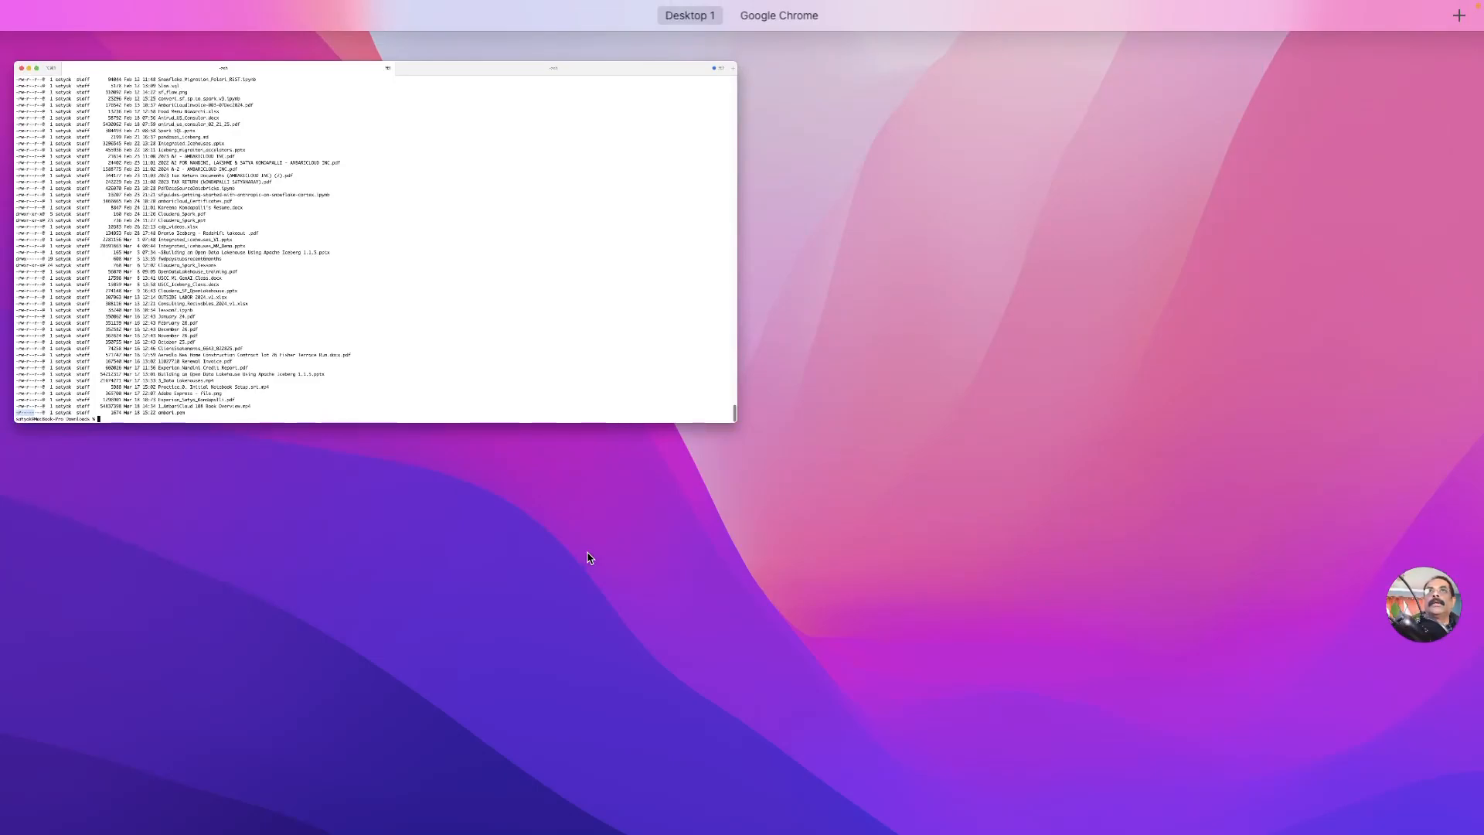
left_click(785, 16)
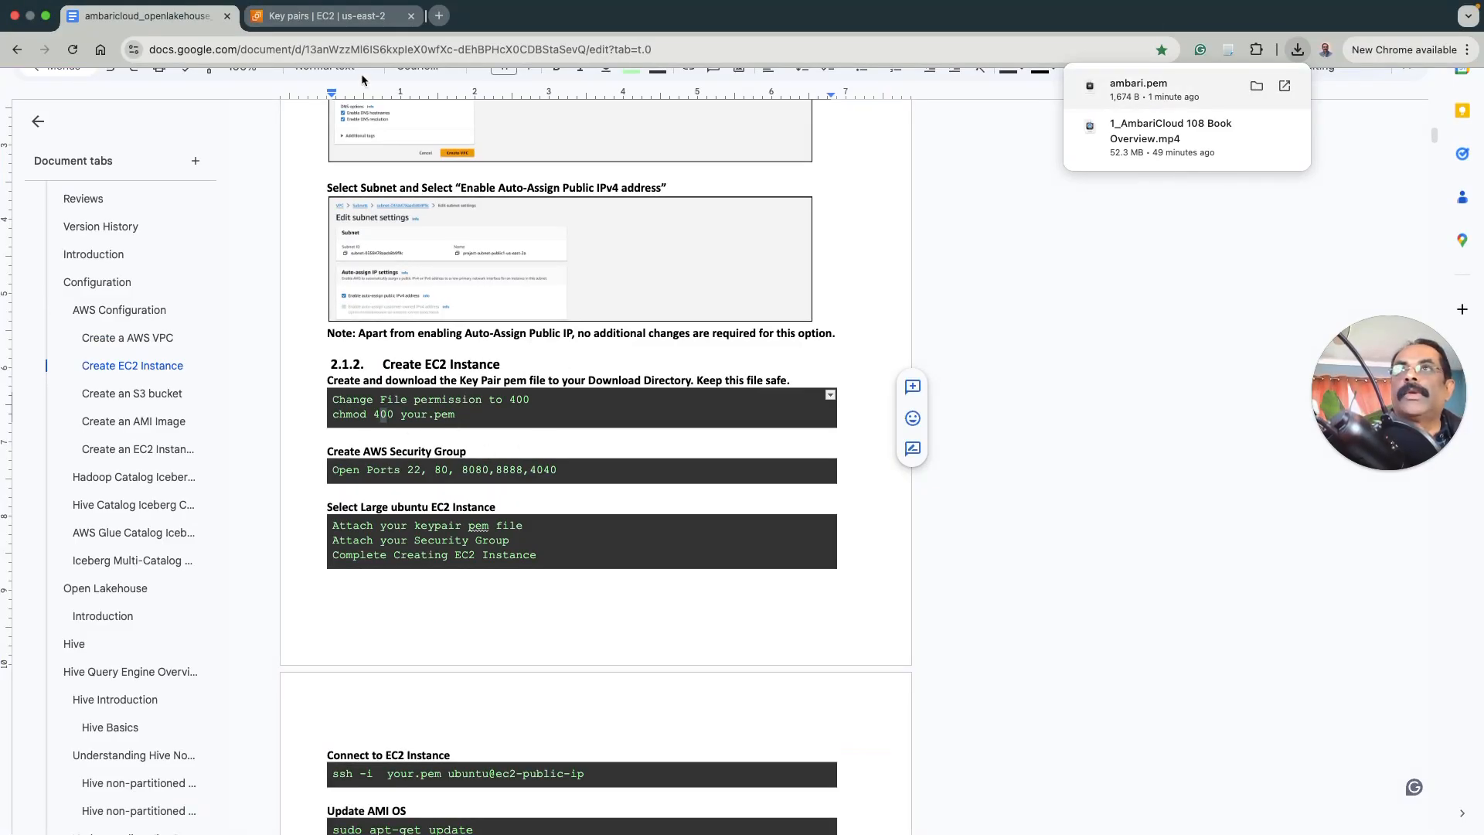
left_click(306, 17)
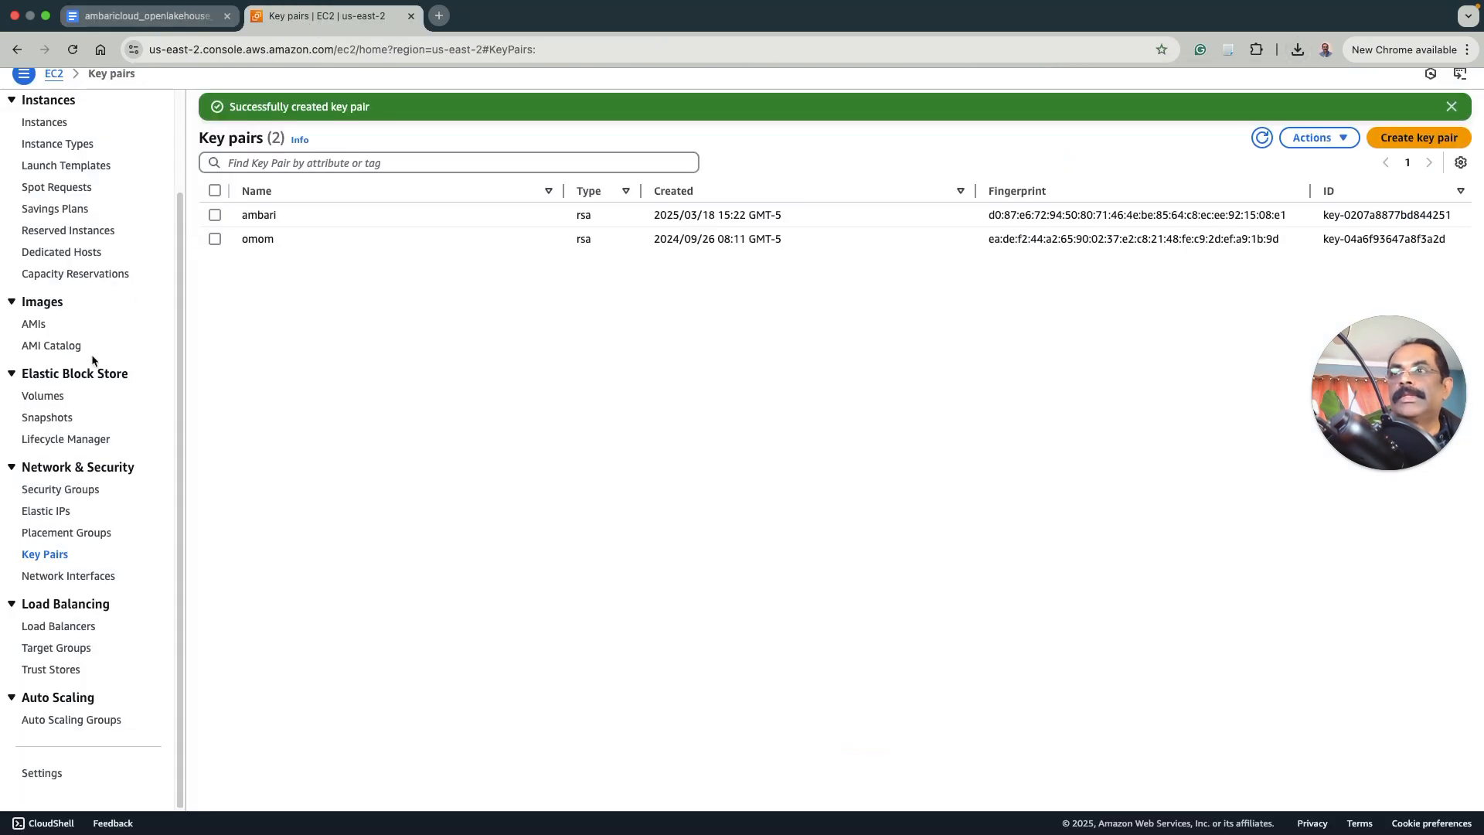
left_click(74, 490)
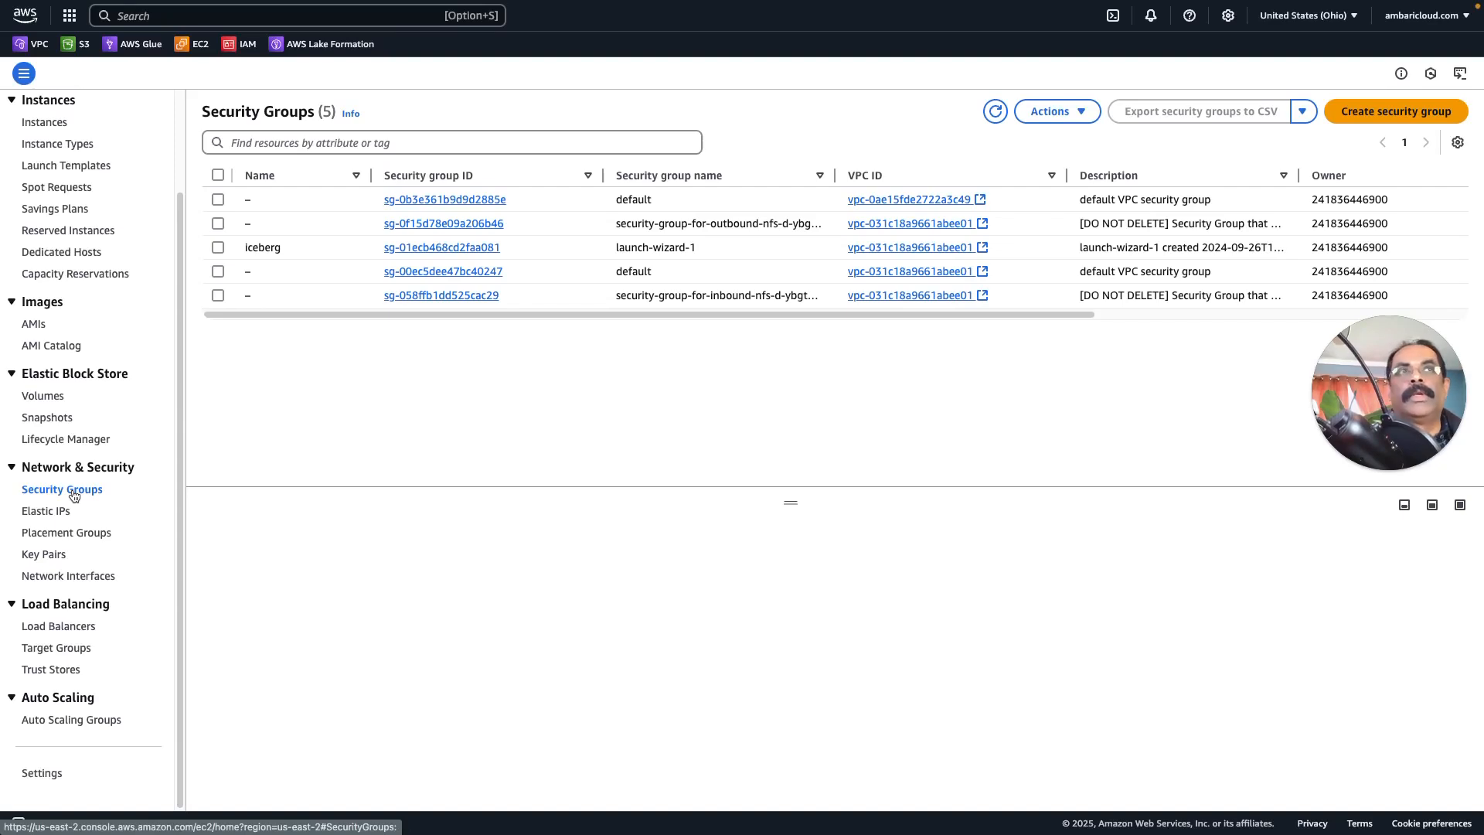
left_click(1398, 113)
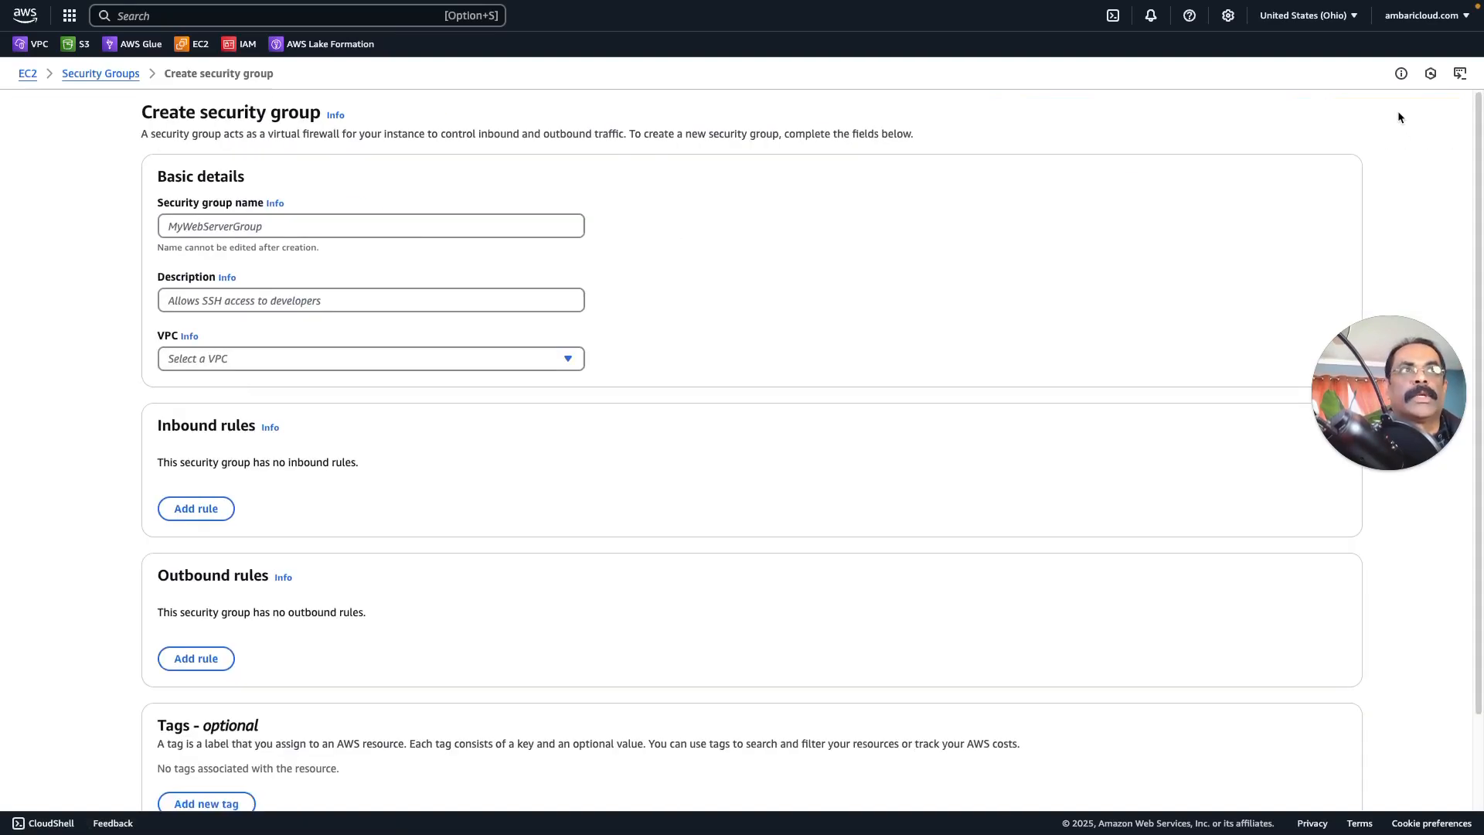
left_click(224, 227)
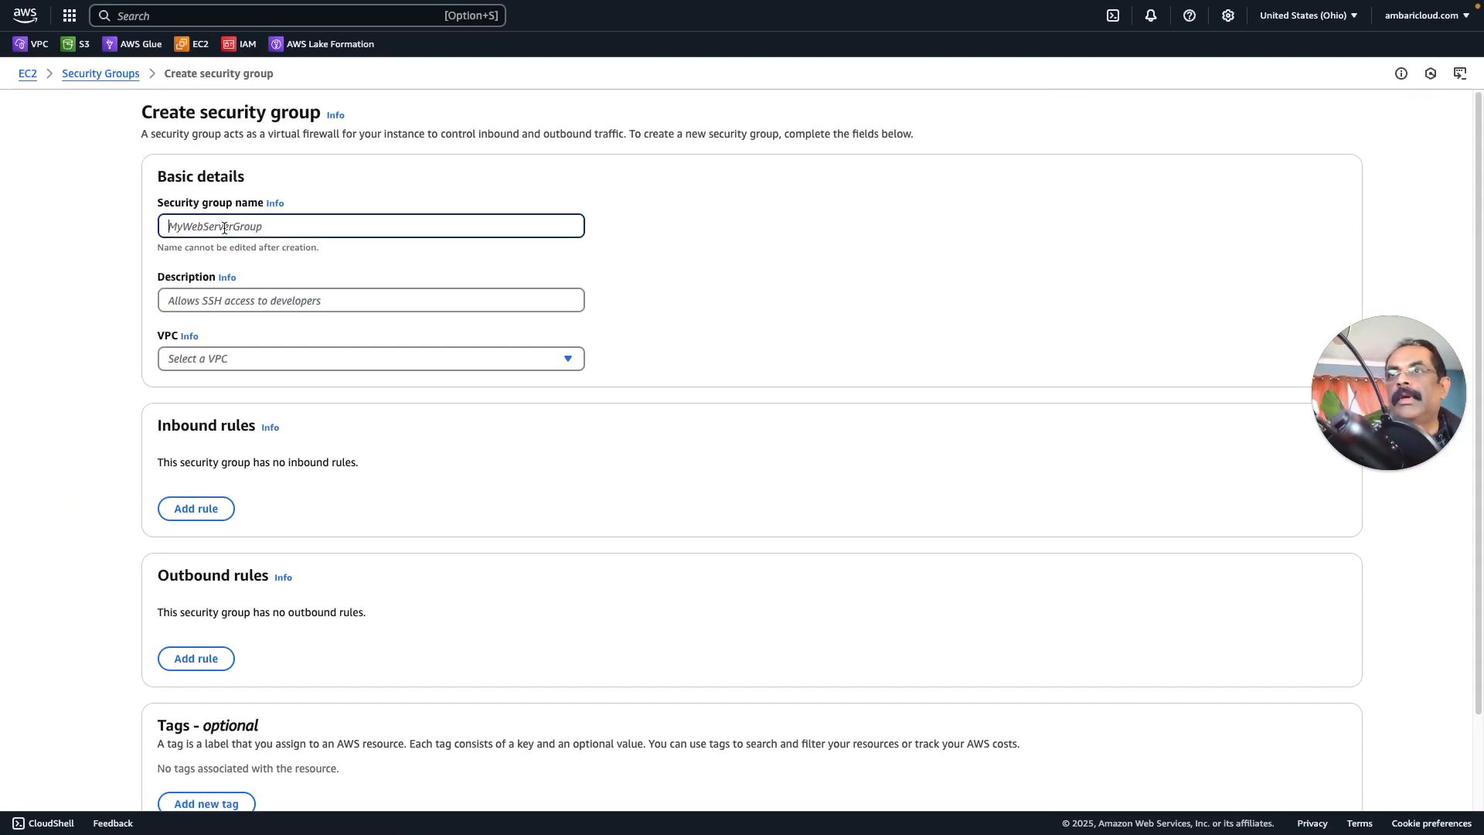
type("ambari")
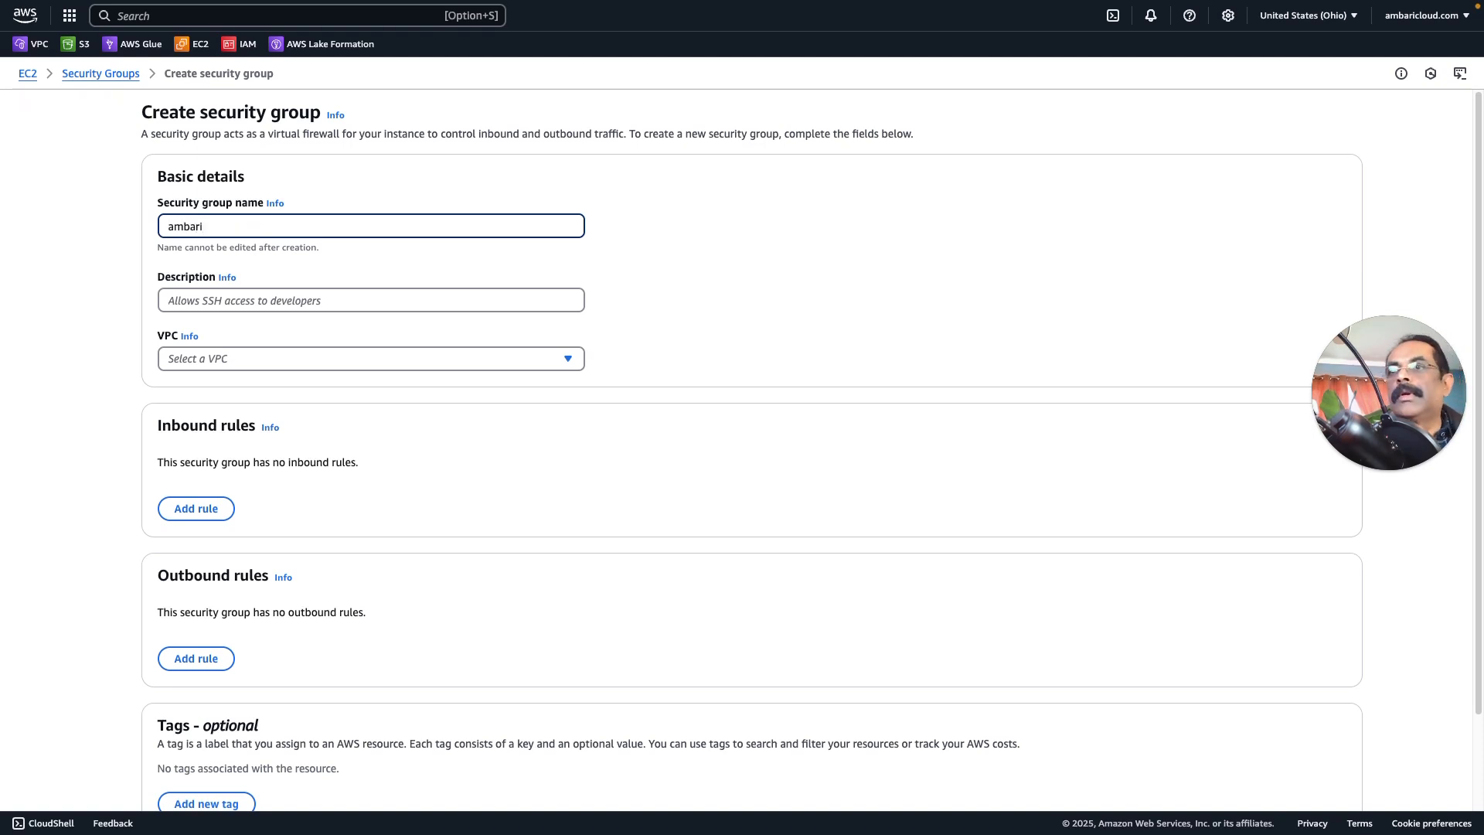
Add an inbound rule to the security group and consult the recipe document for the ports to open.
scroll(798, 371, "down", 2)
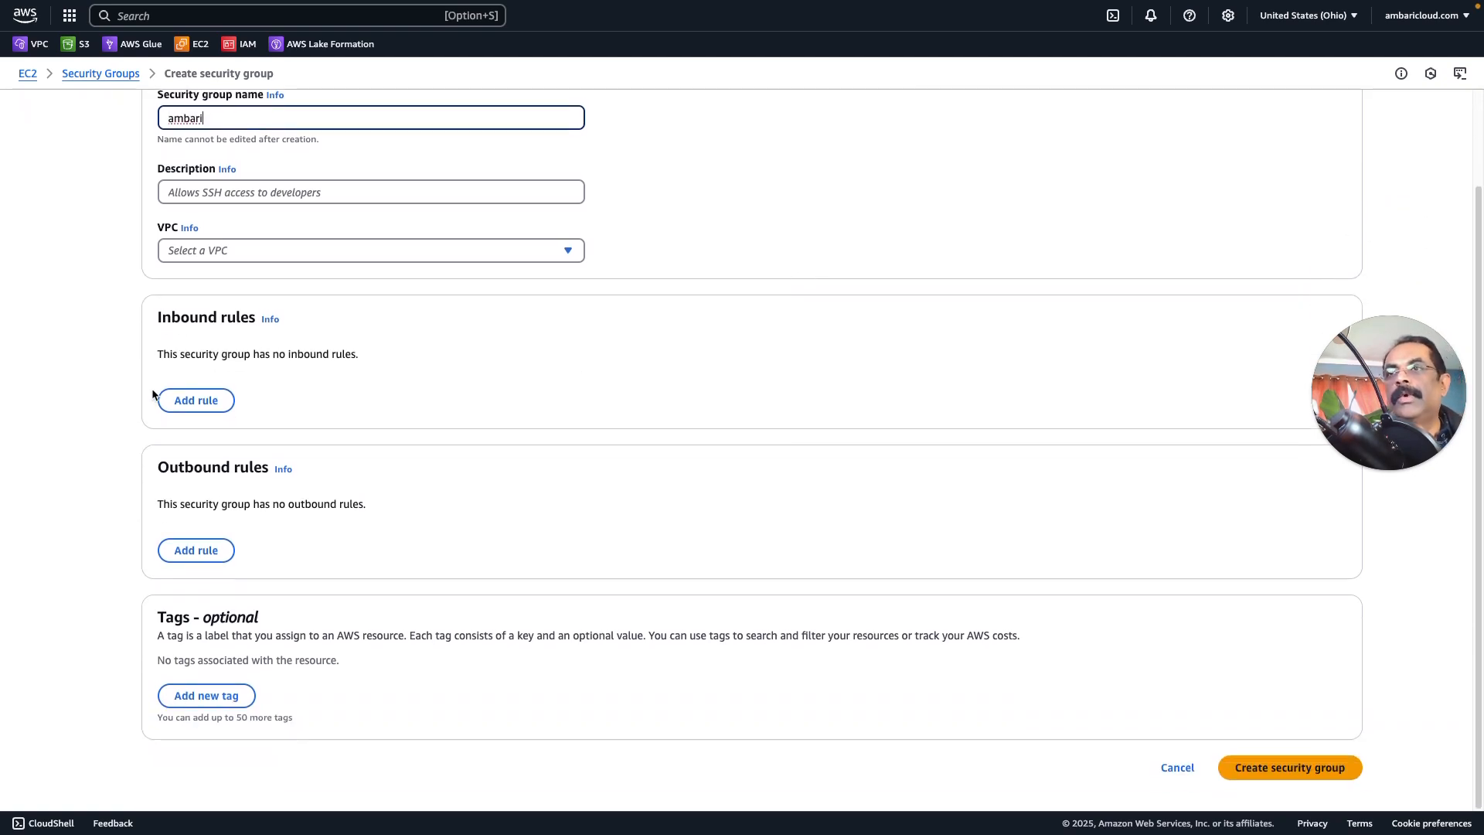
left_click(201, 407)
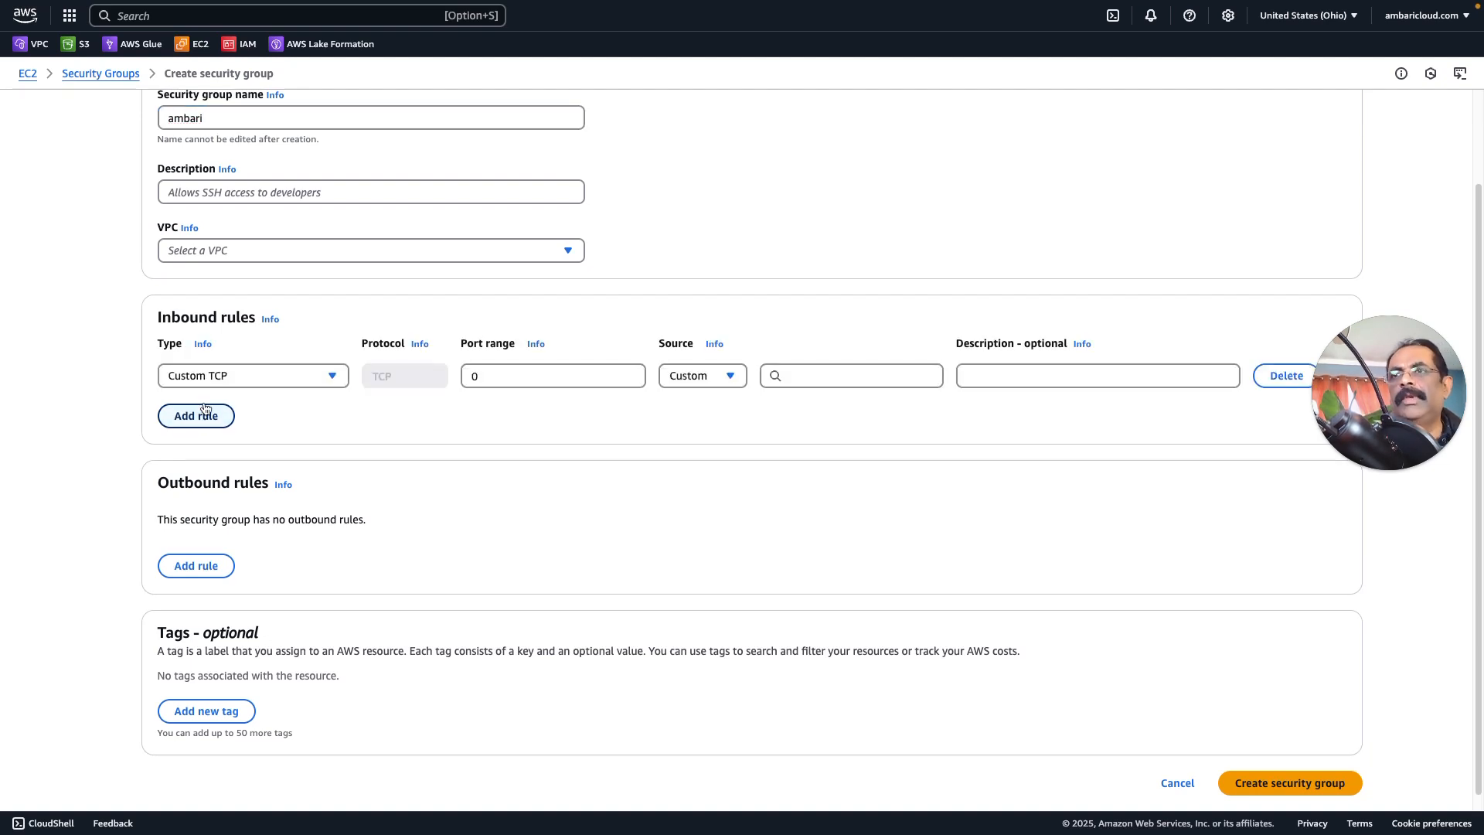
mouse_move(109, 8)
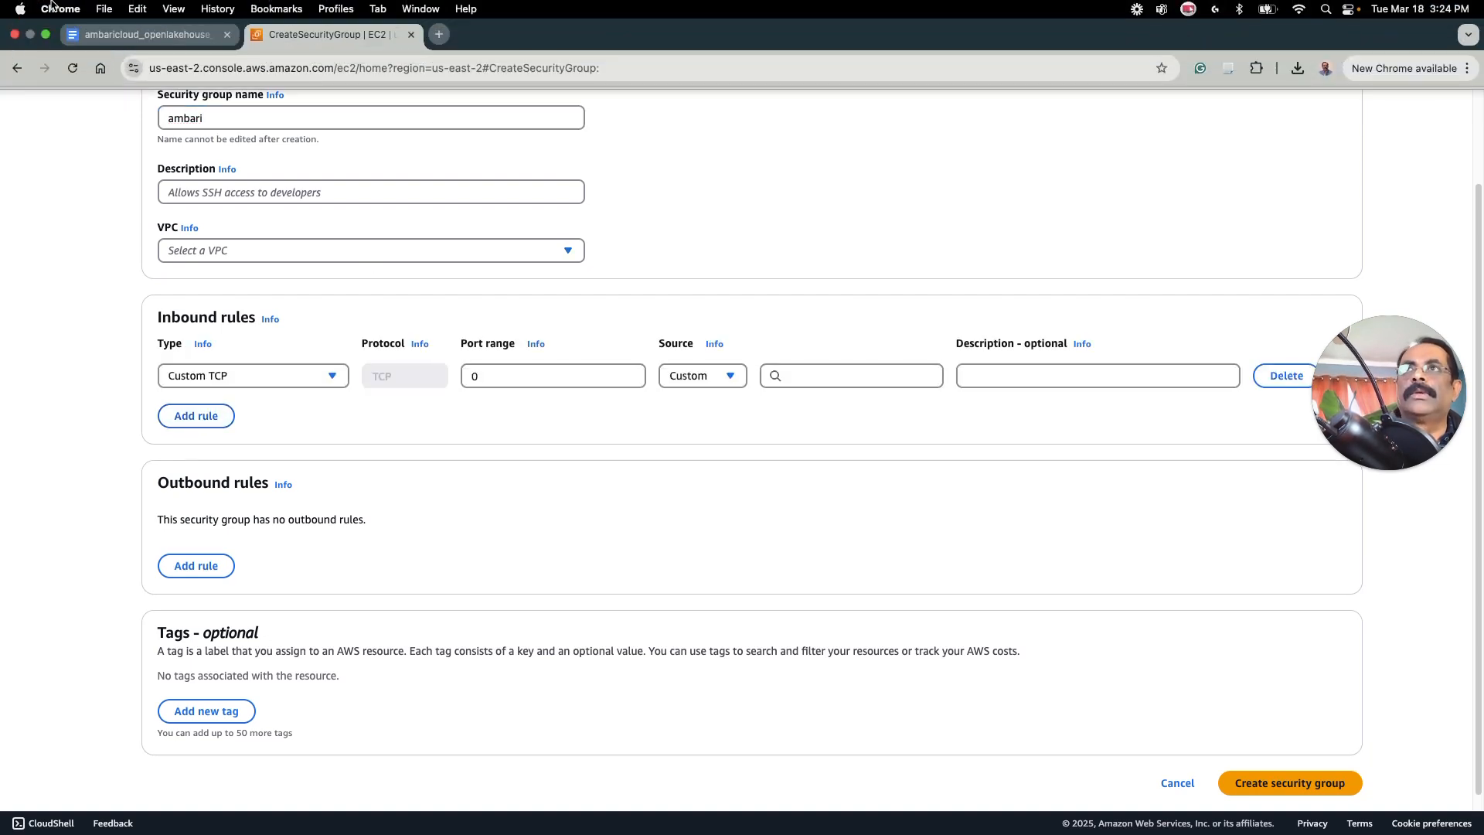
left_click(164, 36)
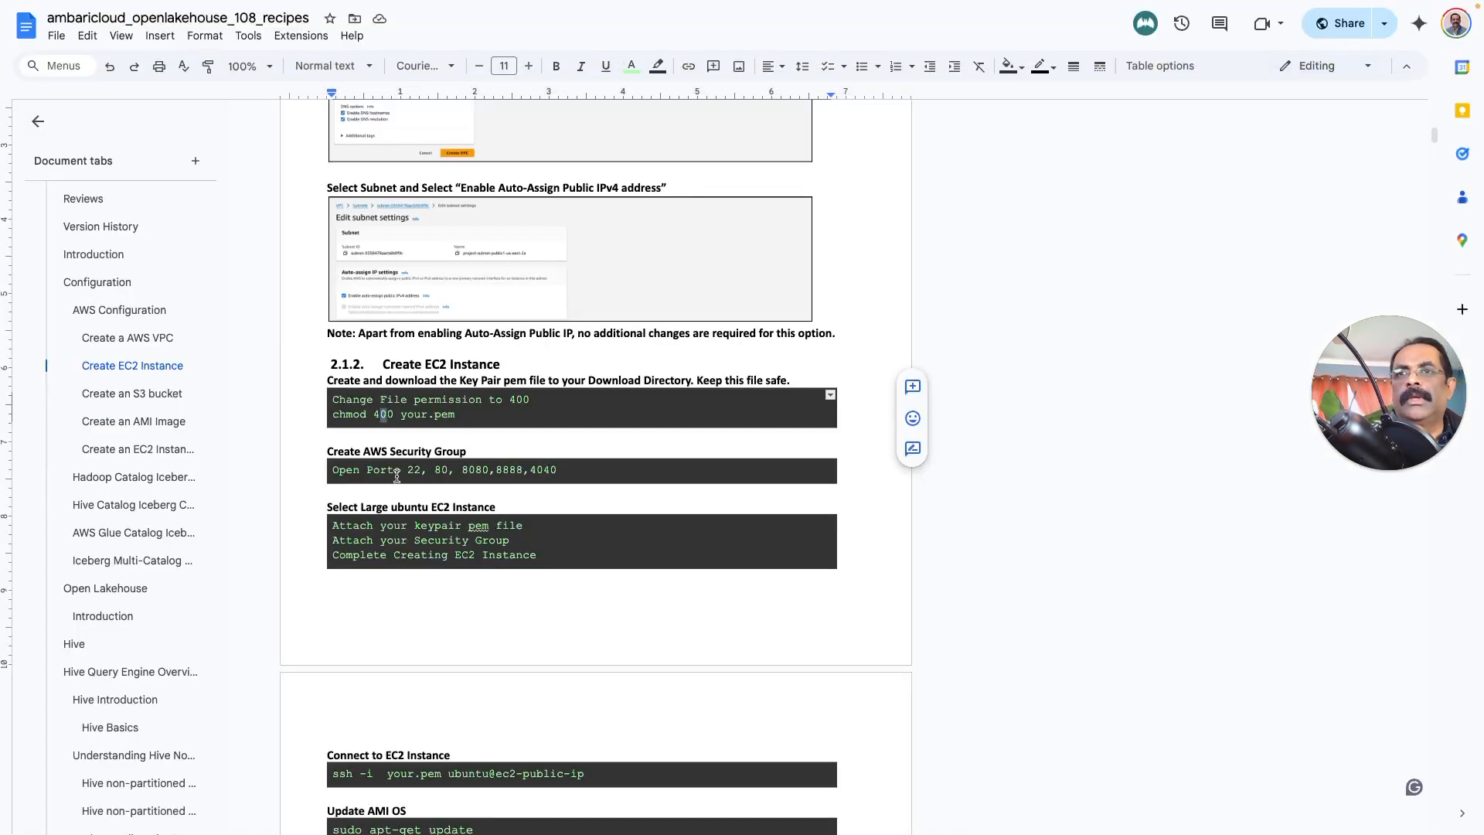
mouse_move(418, 5)
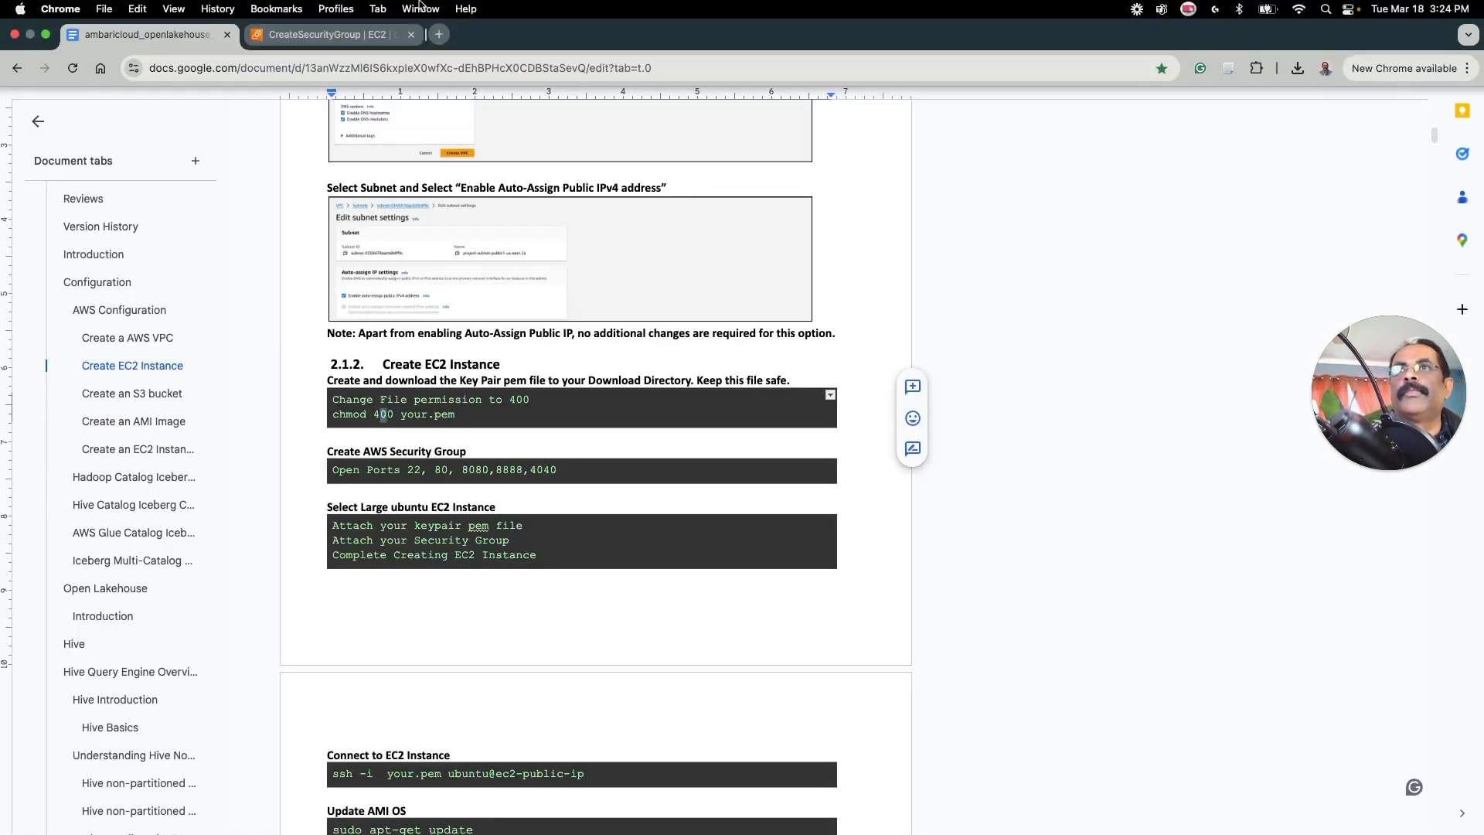
Return to the security group form and set the inbound rule to type SSH on port 22.
left_click(396, 34)
left_click(606, 371)
key("BackSpace")
type("22")
left_click(331, 377)
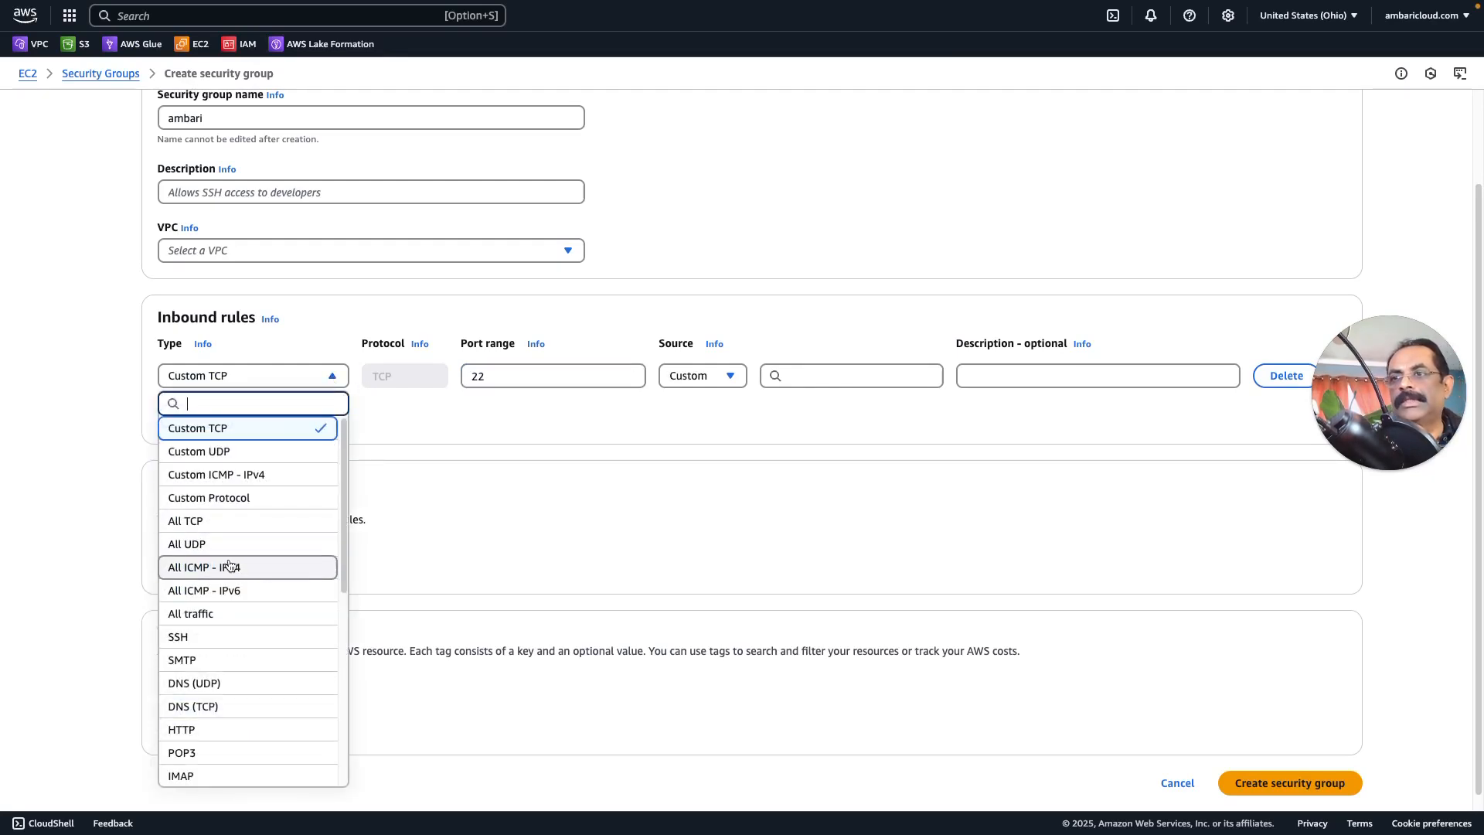
left_click(205, 636)
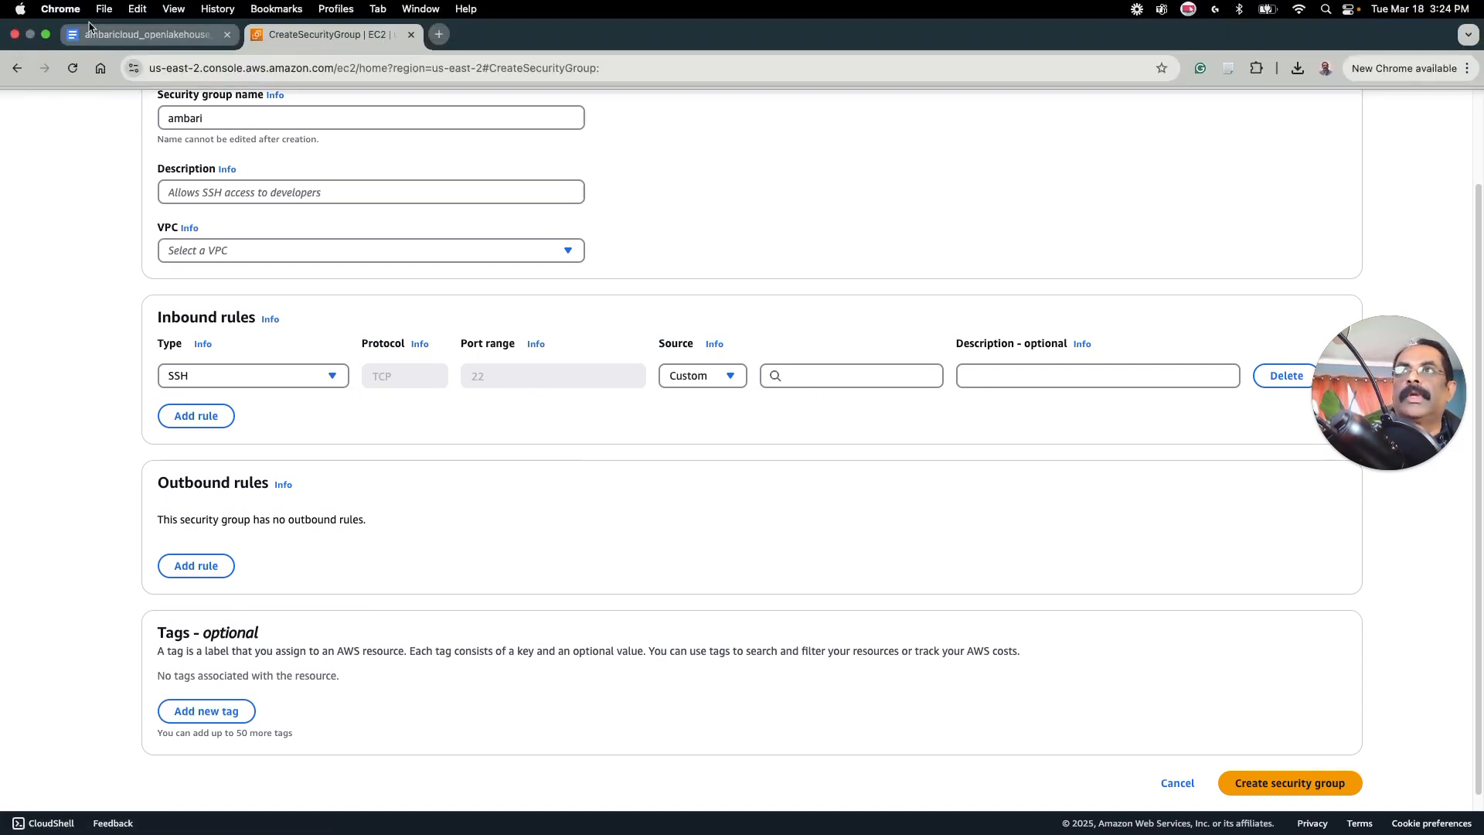
Check the required ports in the recipe document and add a Custom TCP inbound rule for port 80 to the security group.
left_click(116, 36)
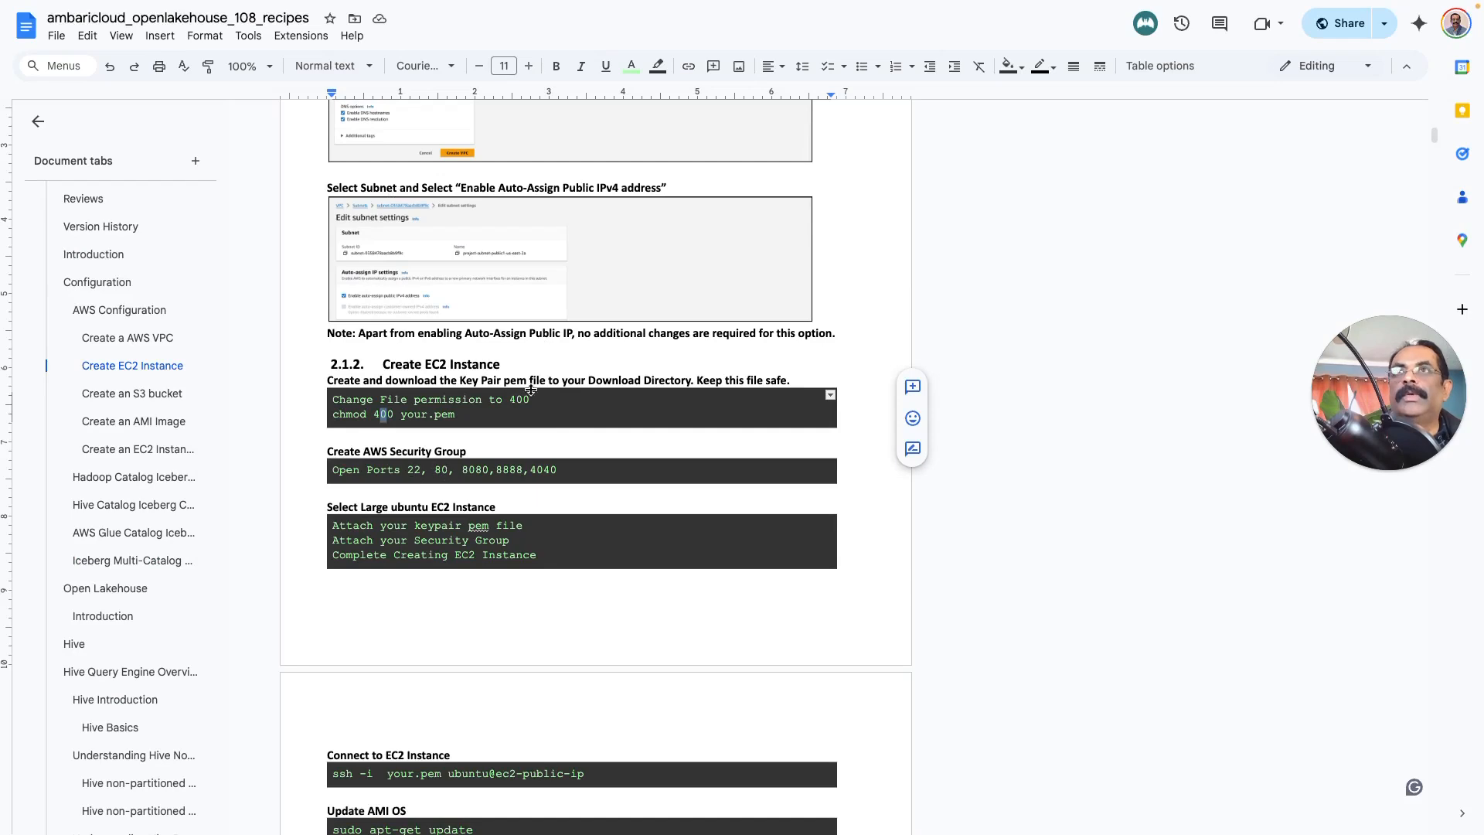
left_click(332, 35)
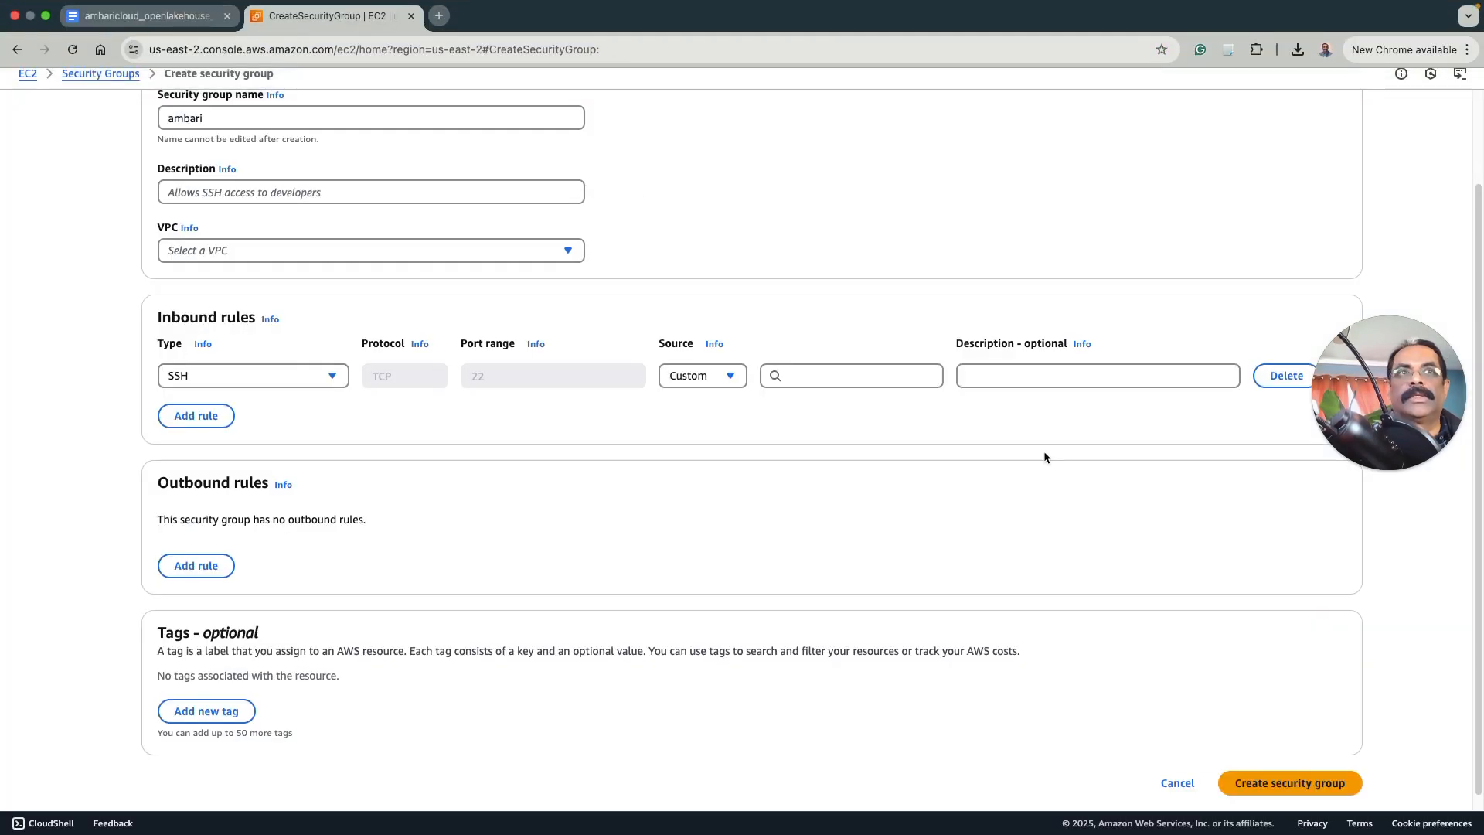
left_click(186, 415)
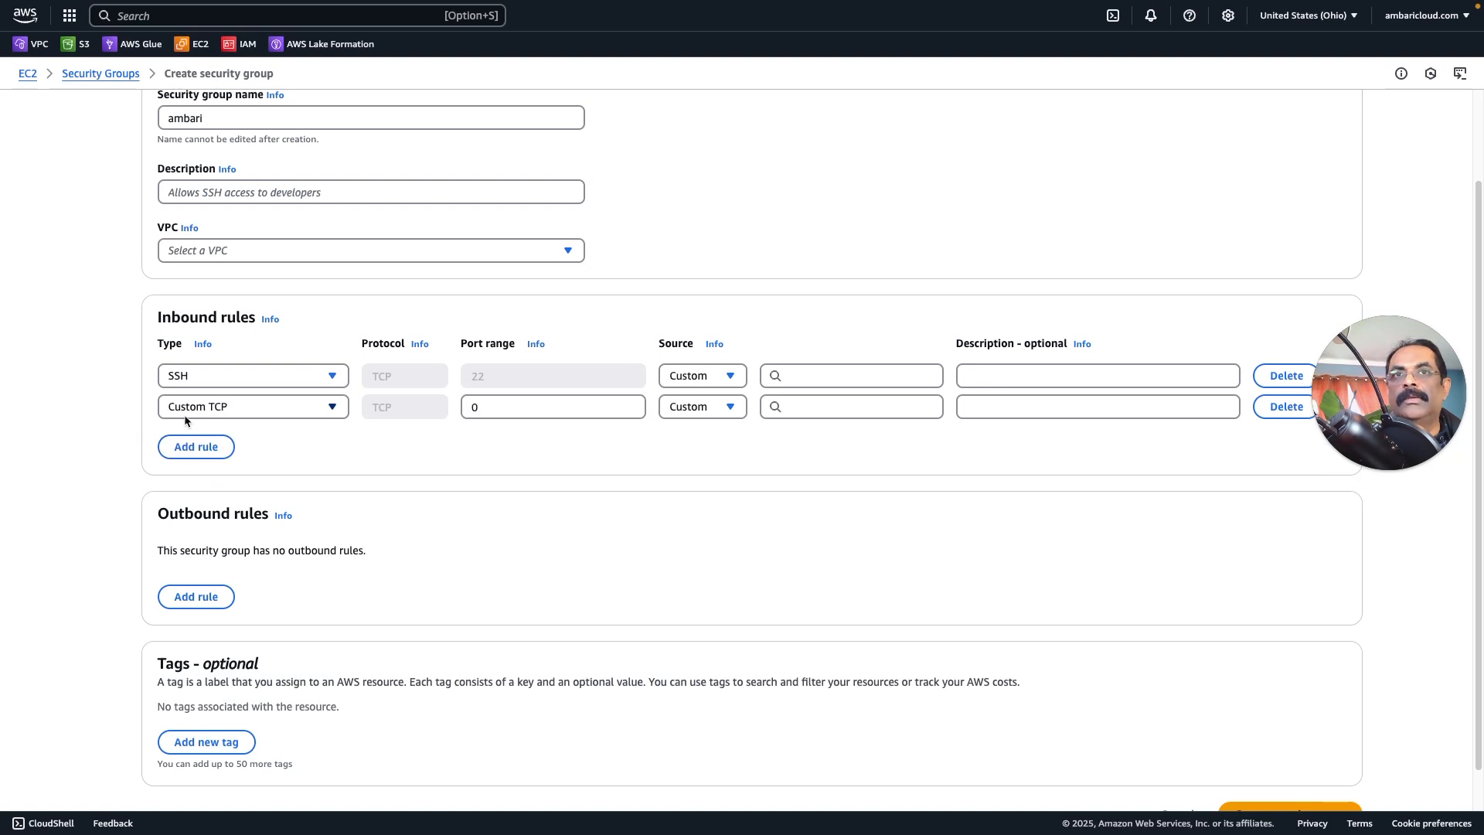
left_click(252, 404)
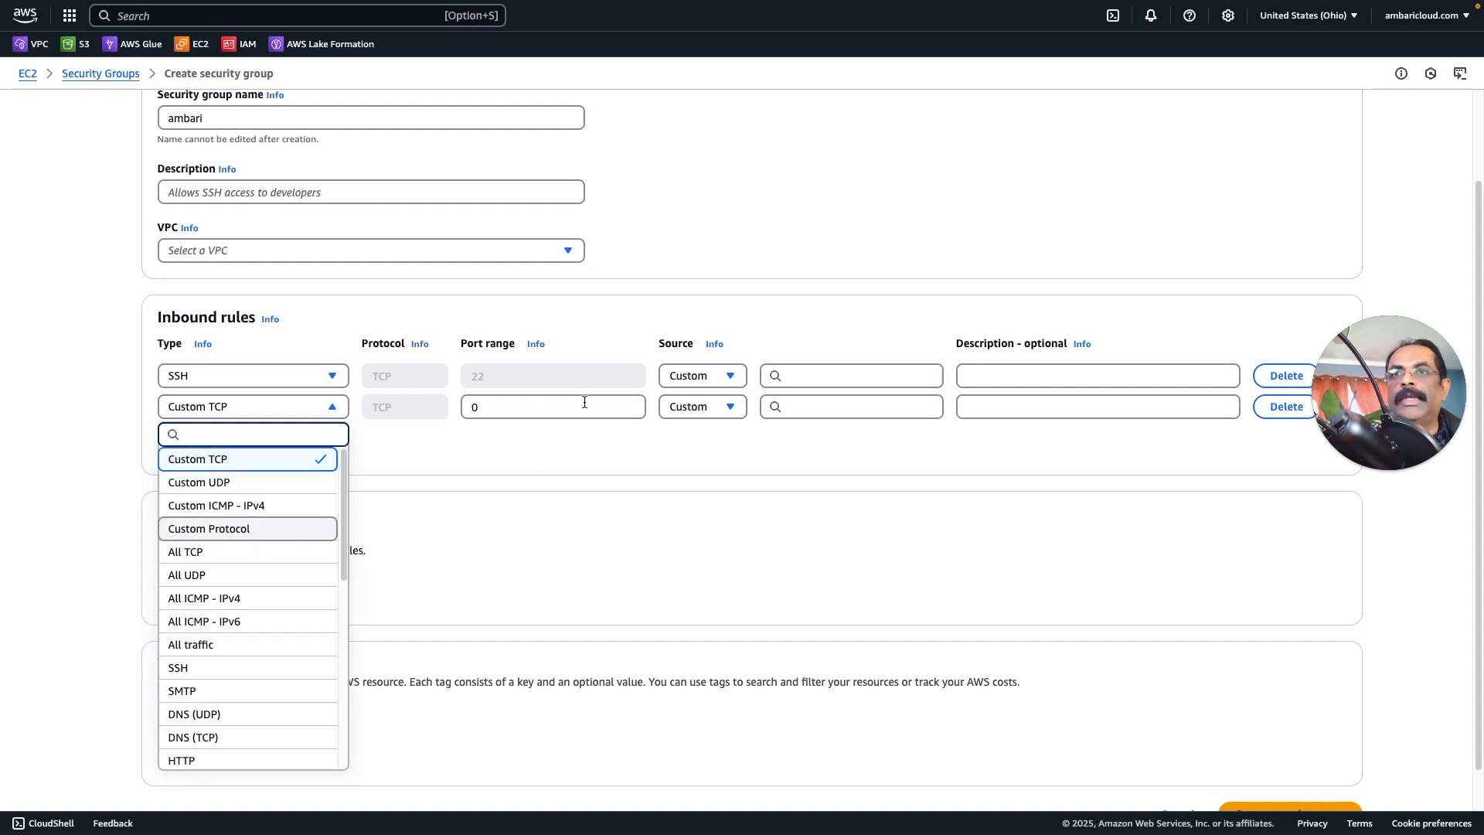
left_click(479, 405)
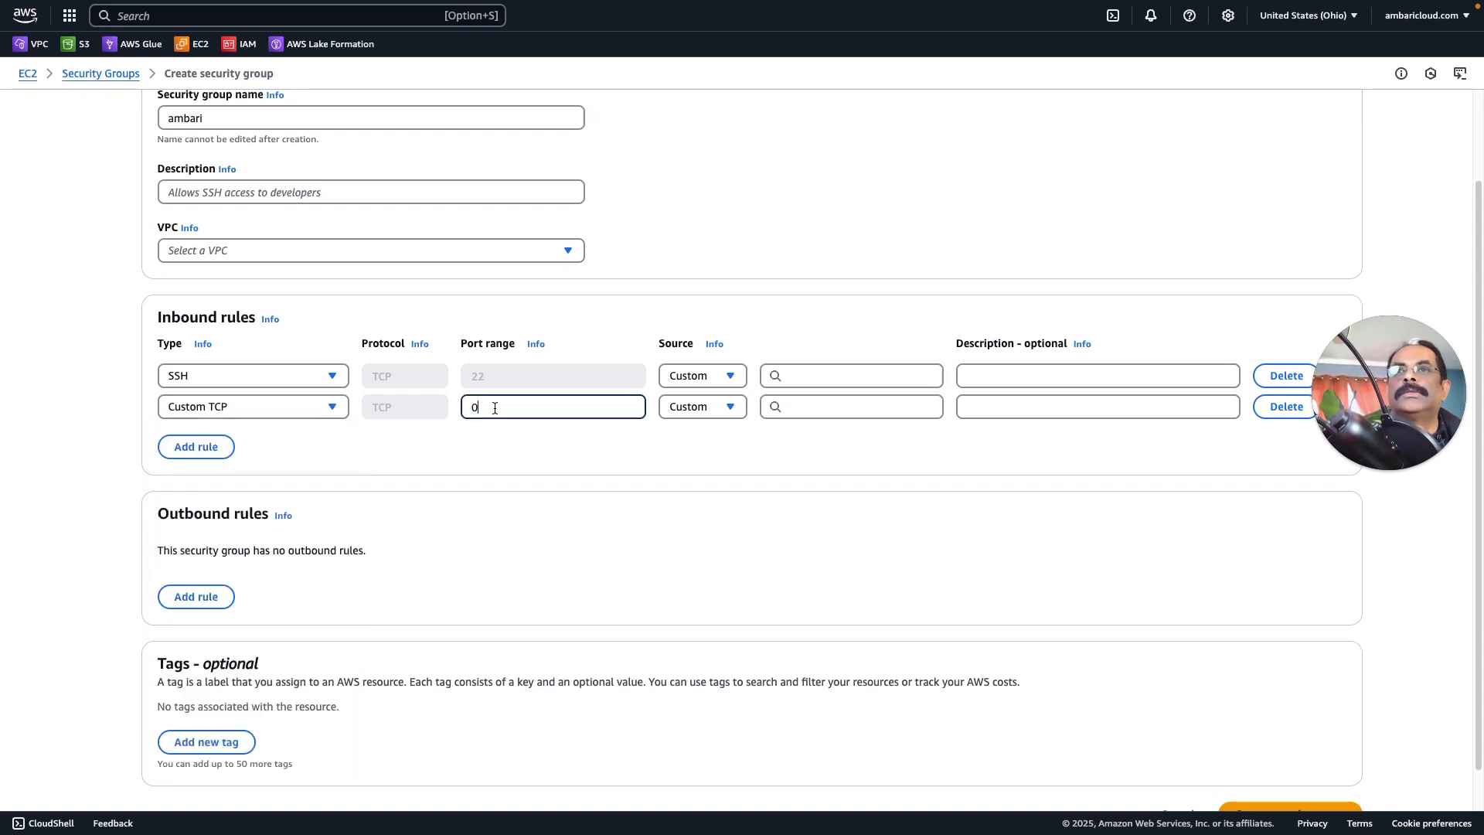
type("80")
Add another Custom TCP inbound rule, consulting the recipe document for its port, and set the port range to 8080.
left_click(203, 448)
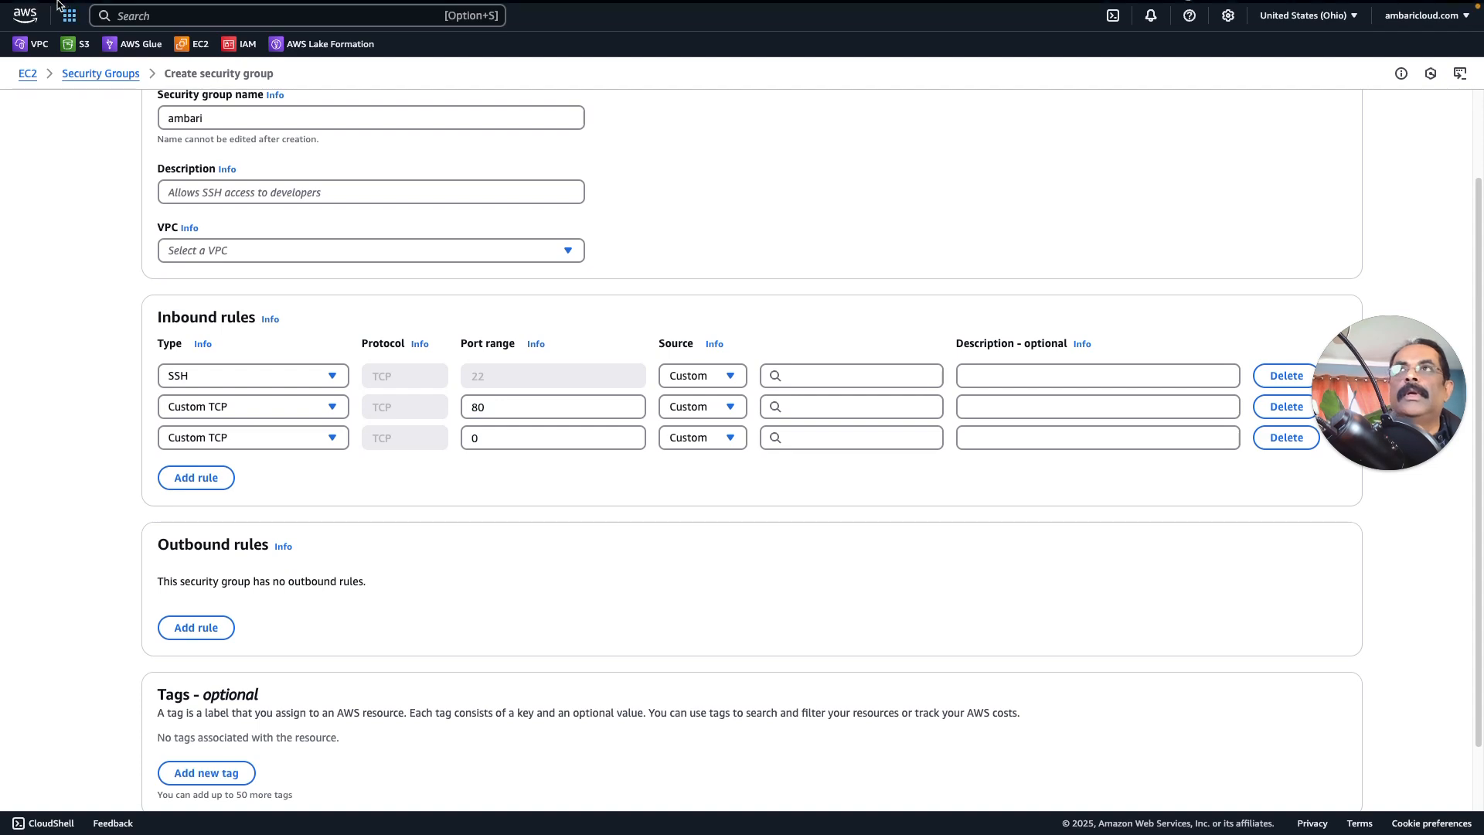
mouse_move(163, 2)
left_click(164, 31)
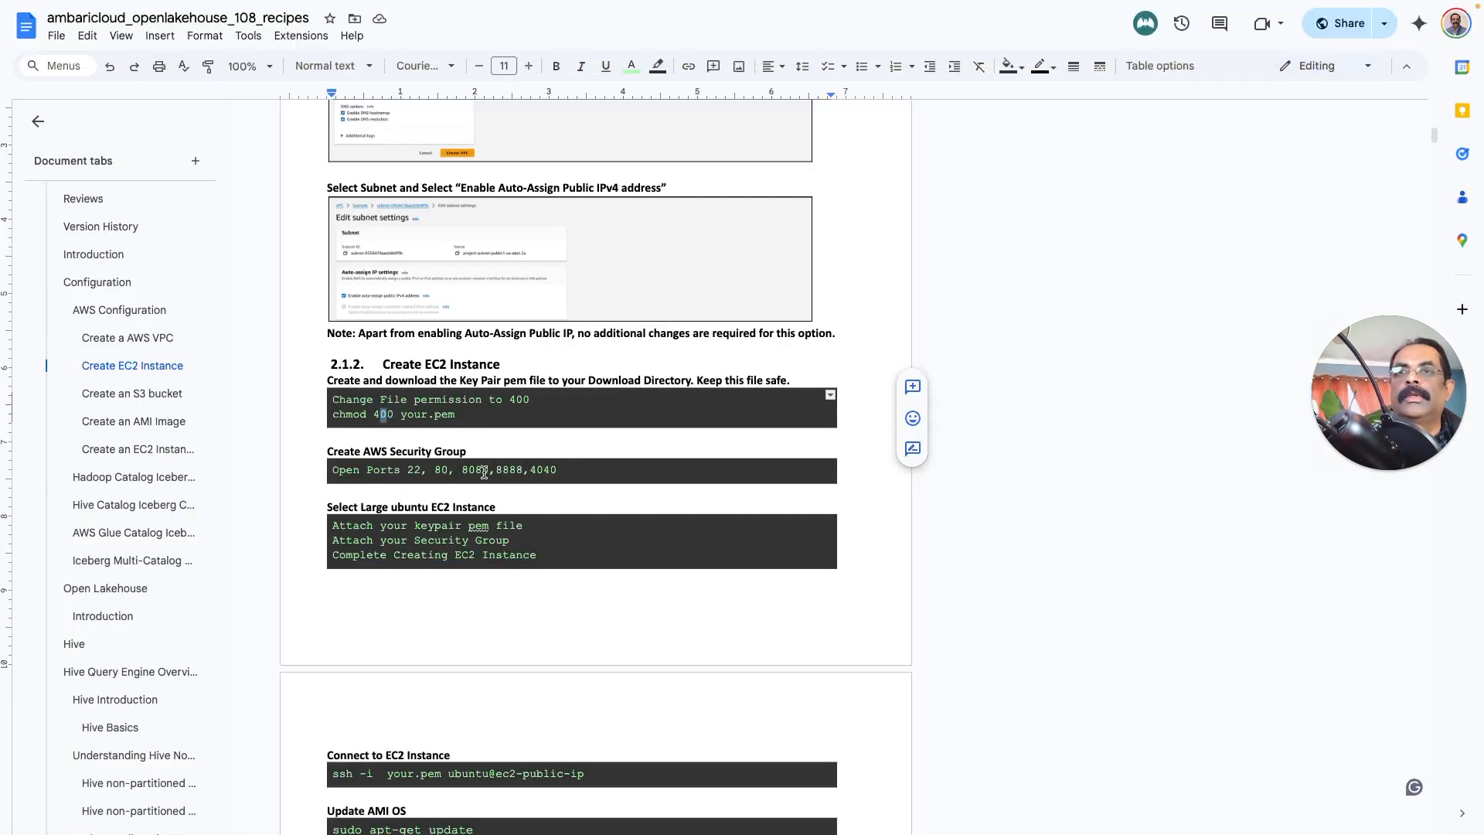
mouse_move(479, 6)
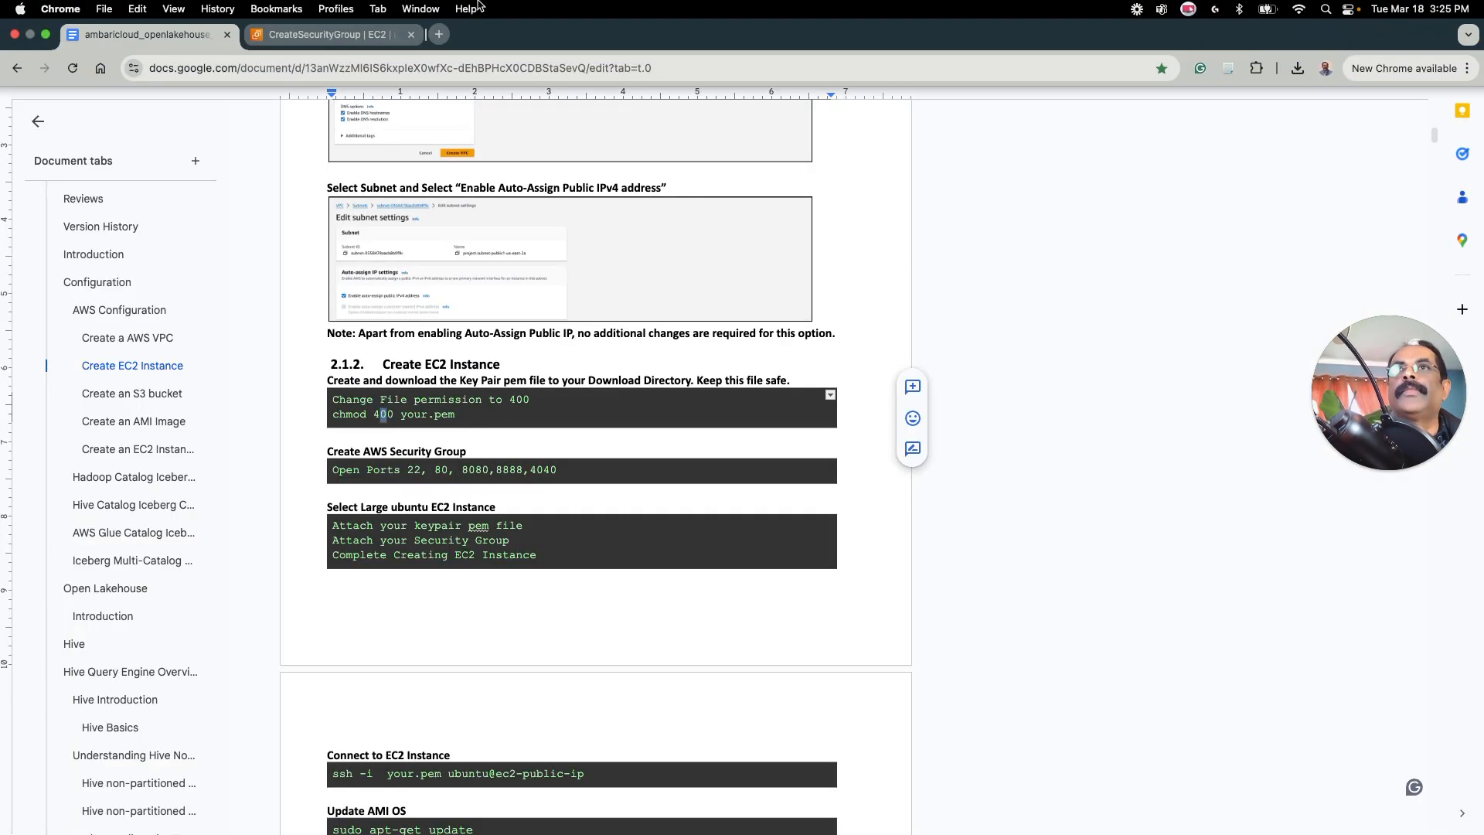
left_click(344, 35)
left_click(557, 441)
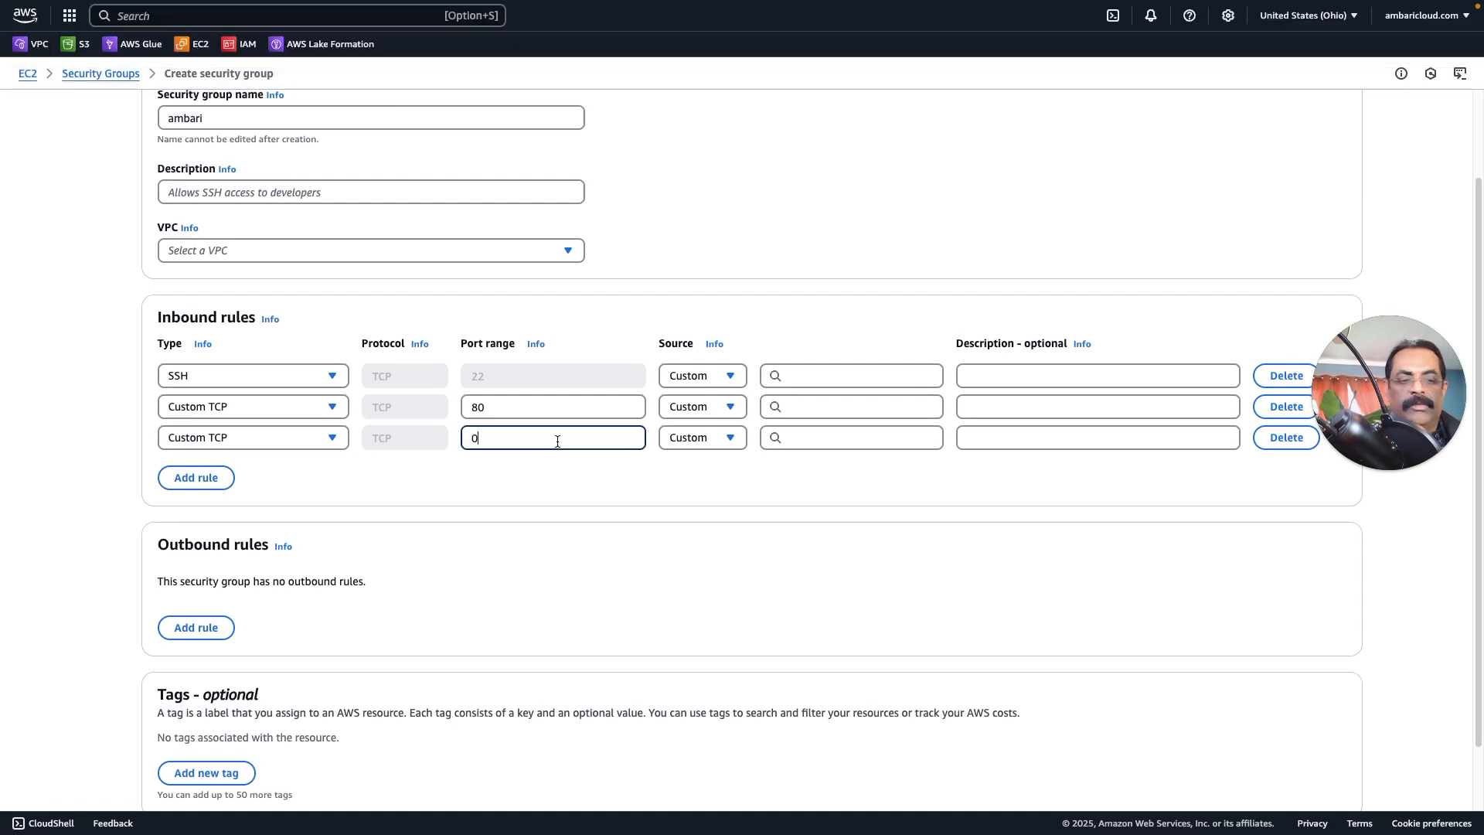
type("8080")
Add a further Custom TCP inbound rule, rechecking the port list in the recipe document, and set its port range to 4040.
left_click(197, 477)
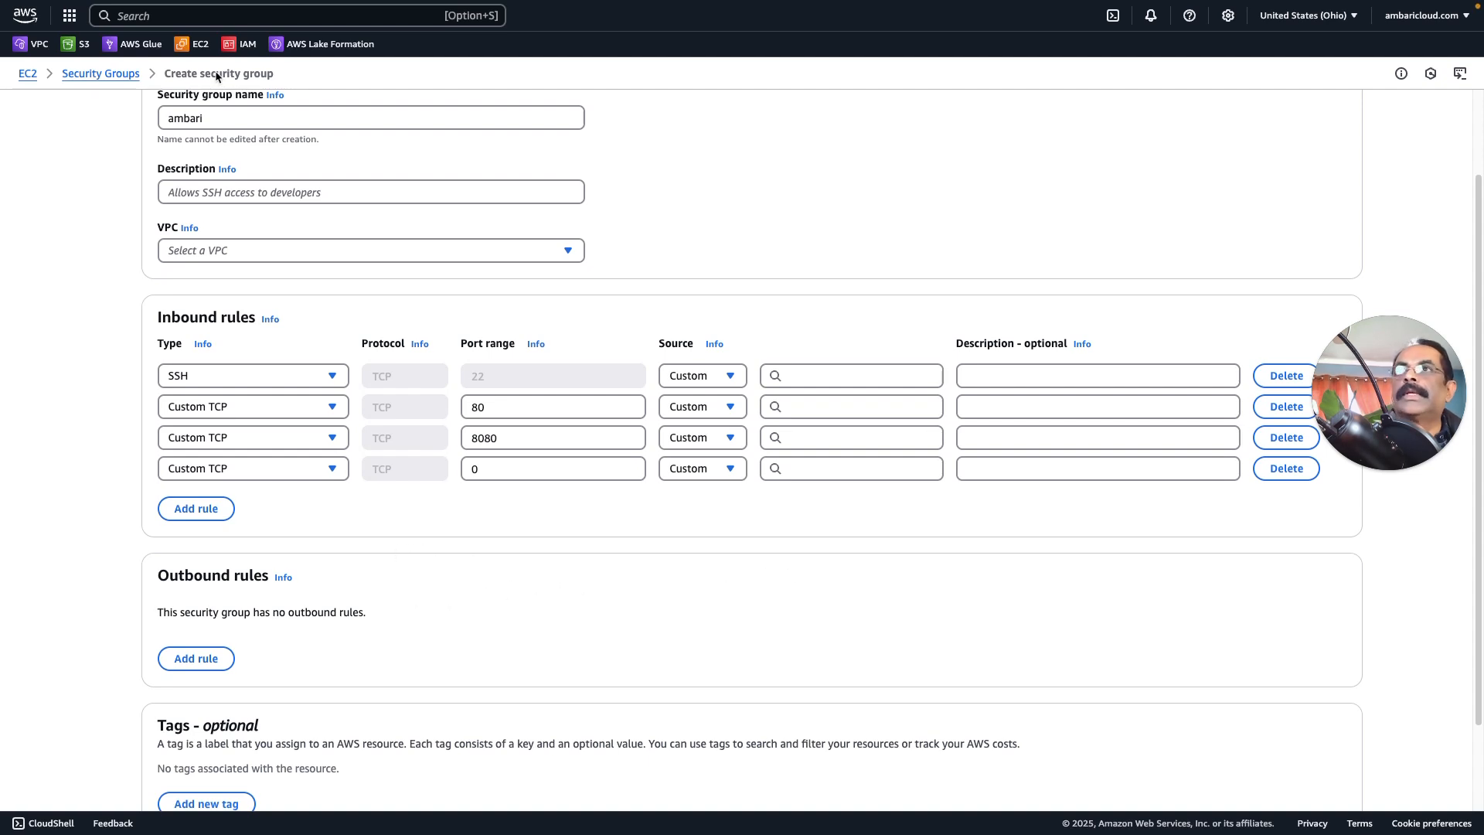
left_click(154, 15)
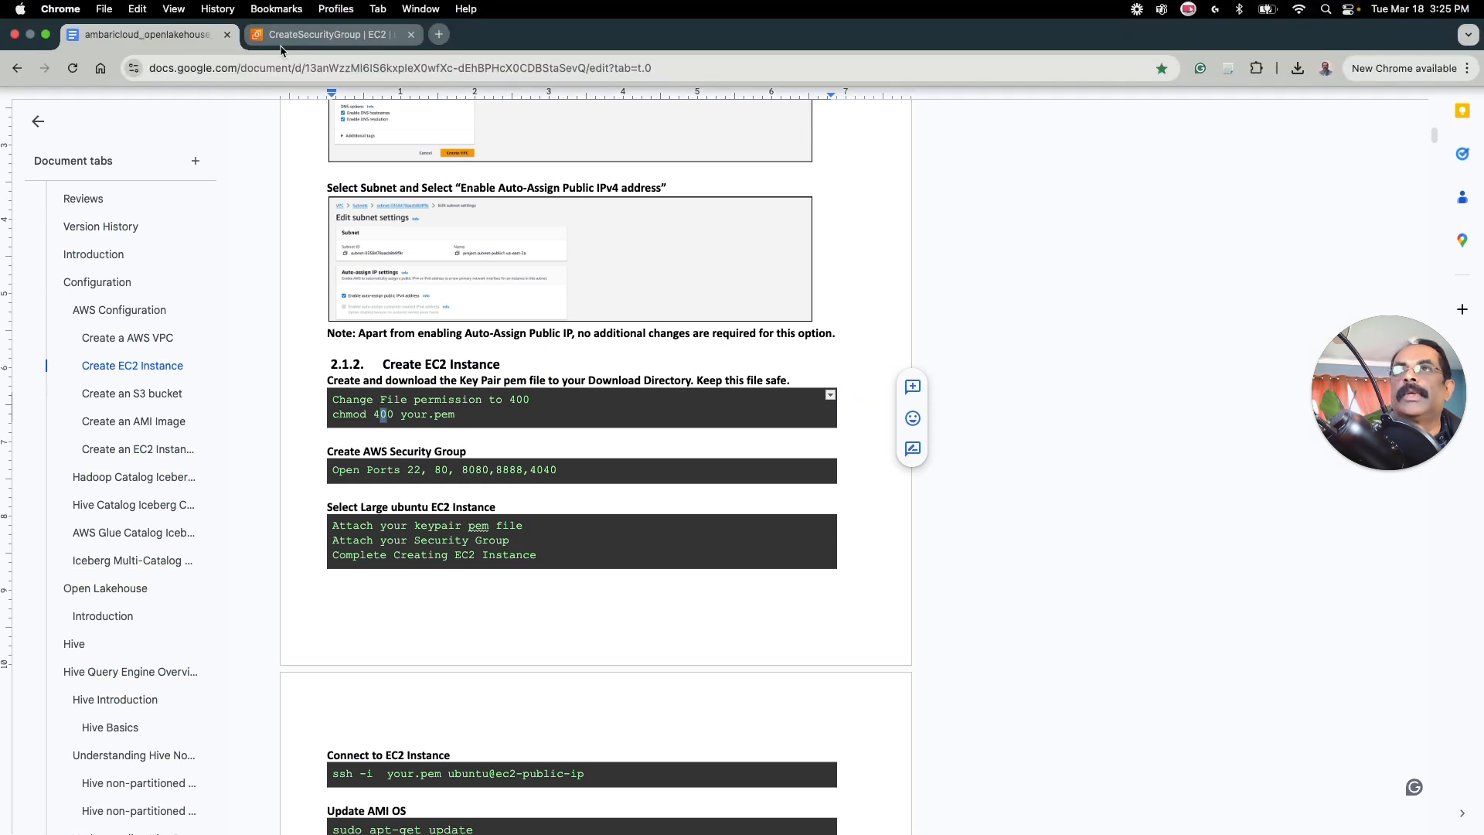
left_click(289, 38)
left_click(524, 468)
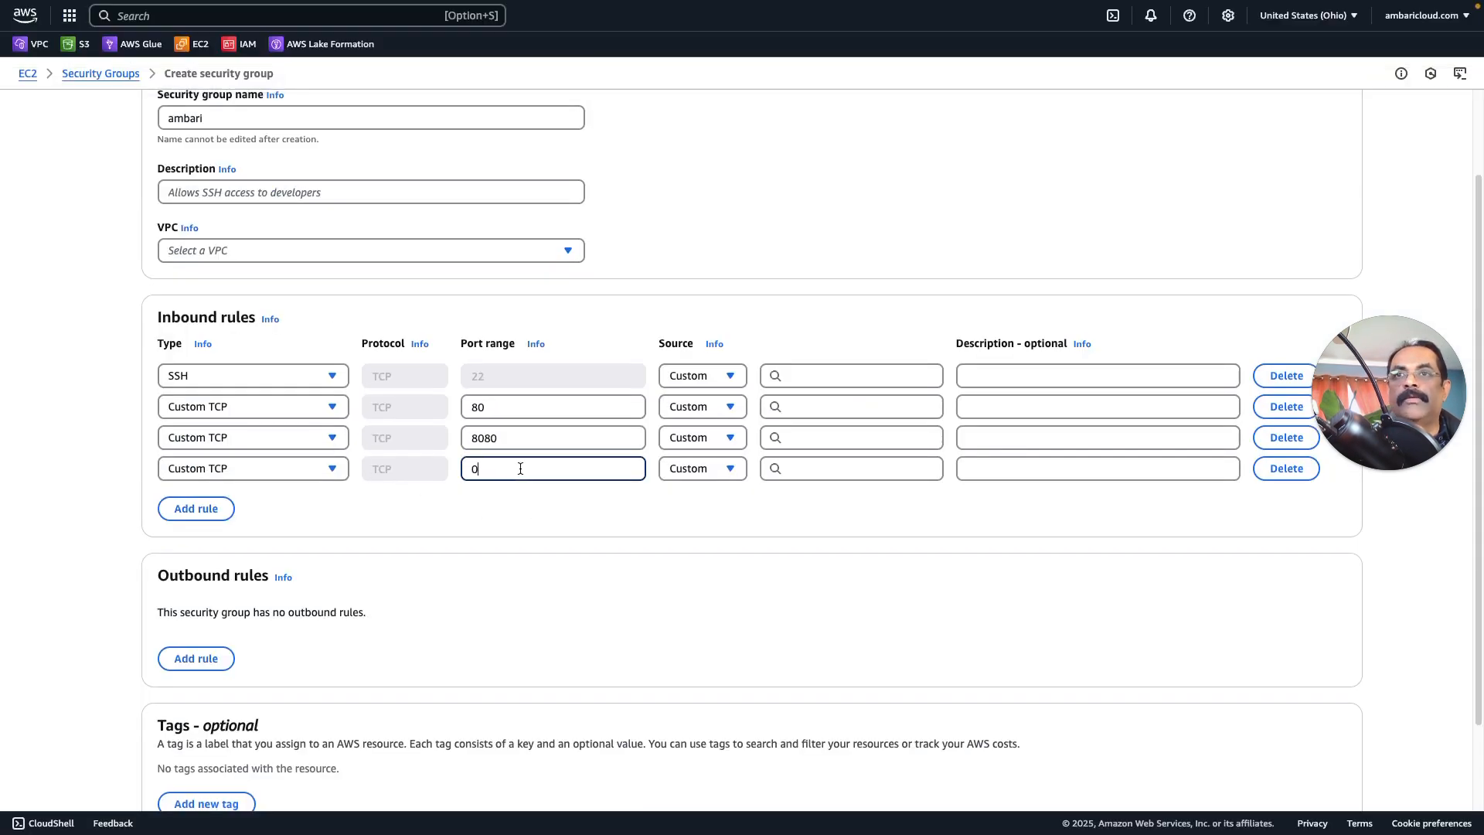
key("BackSpace")
type("4040")
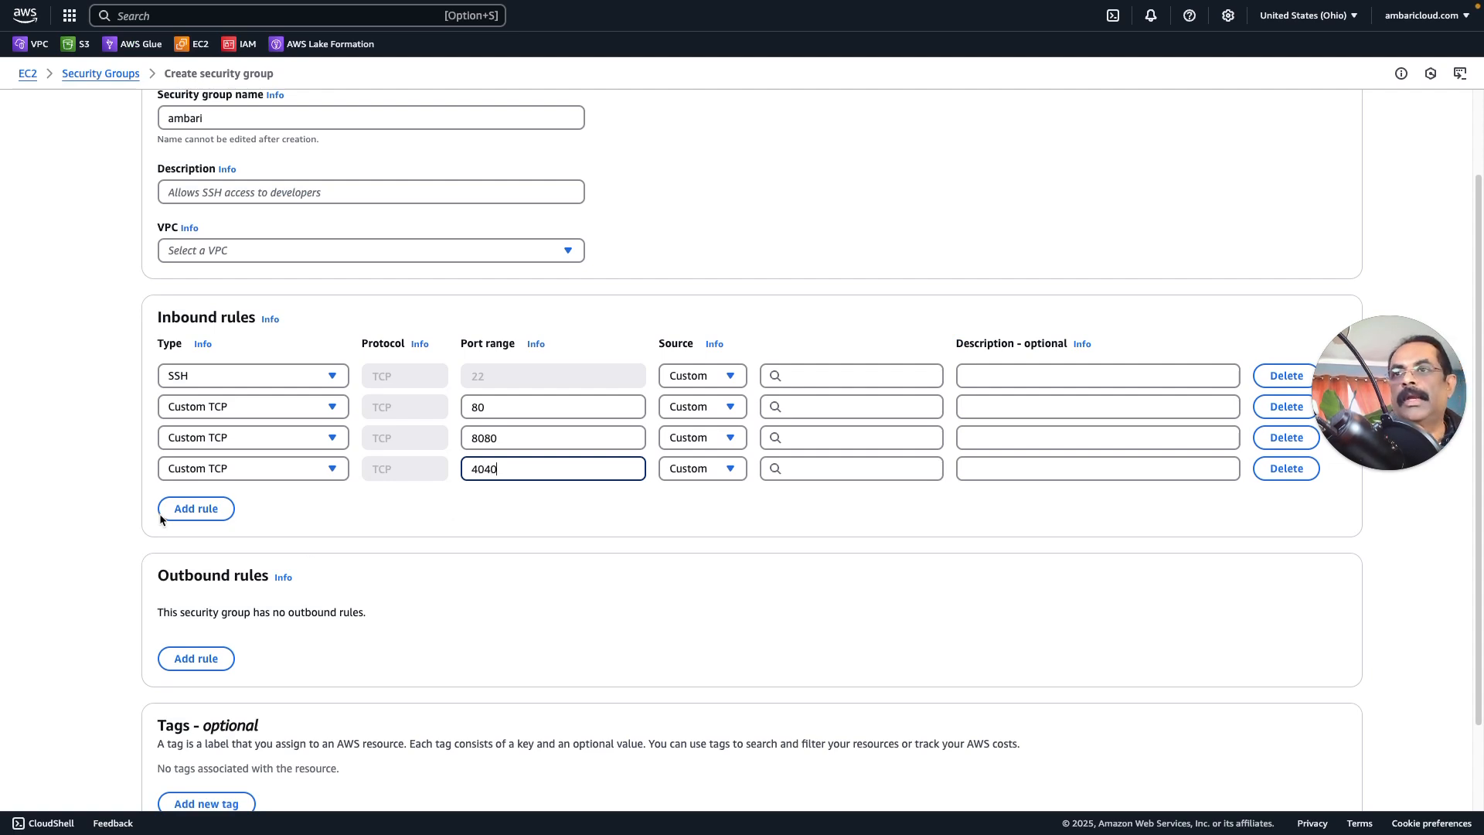
Add one more Custom TCP inbound rule, and set the source of the SSH and port 80 rules to Anywhere-IPv4.
left_click(186, 510)
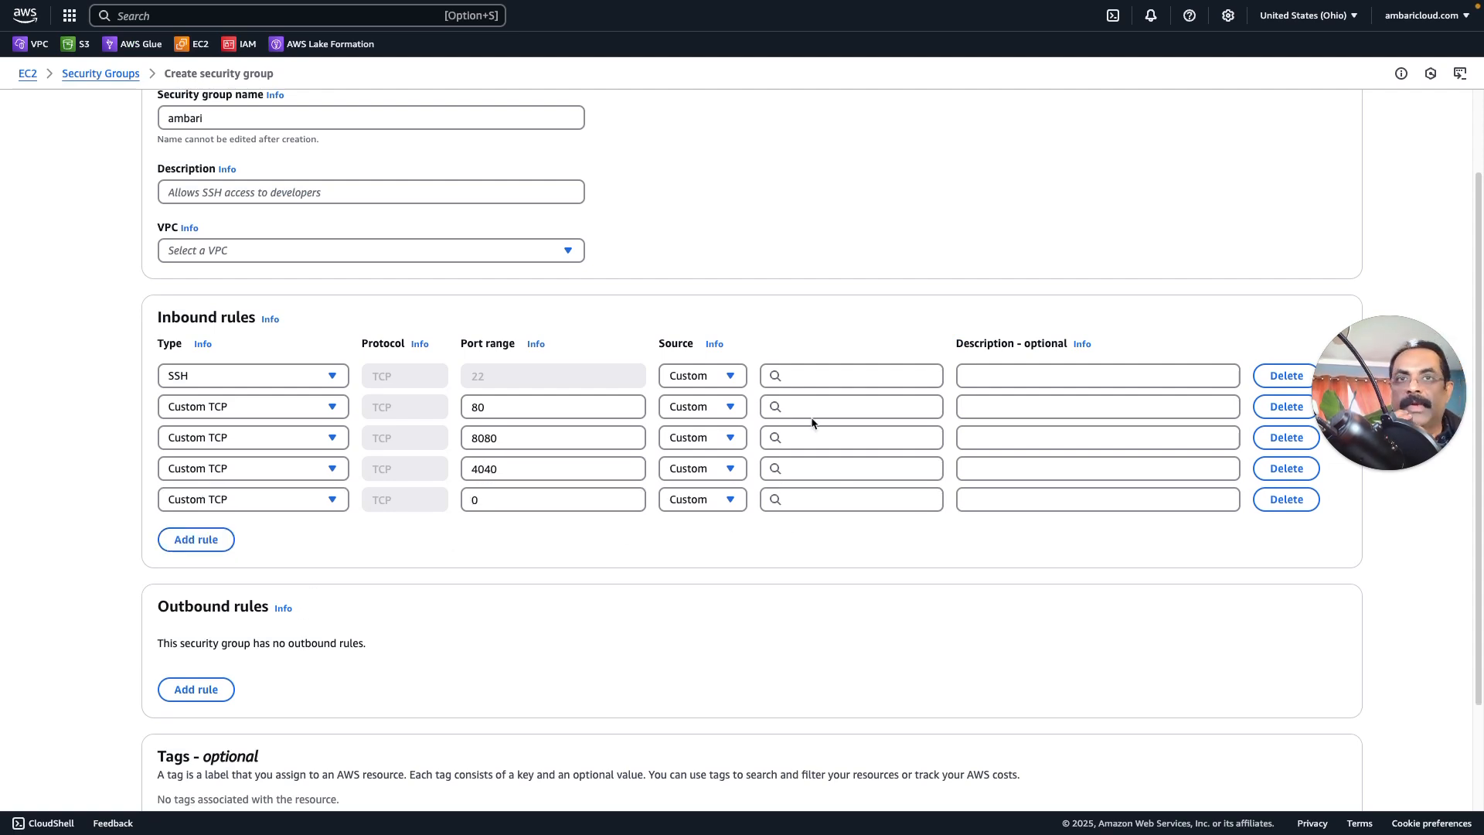
scroll(934, 548, "down", 3)
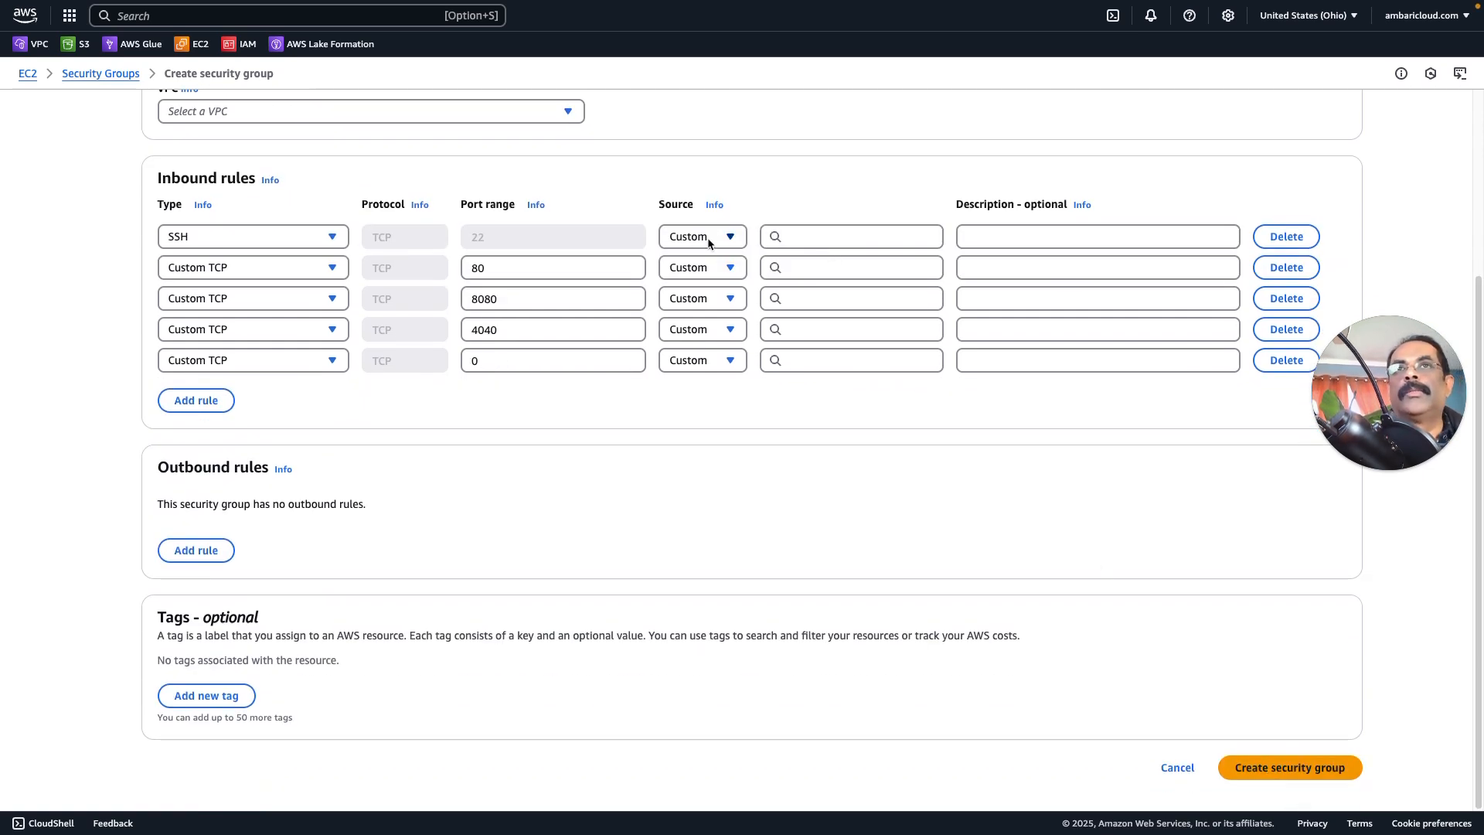
left_click(734, 239)
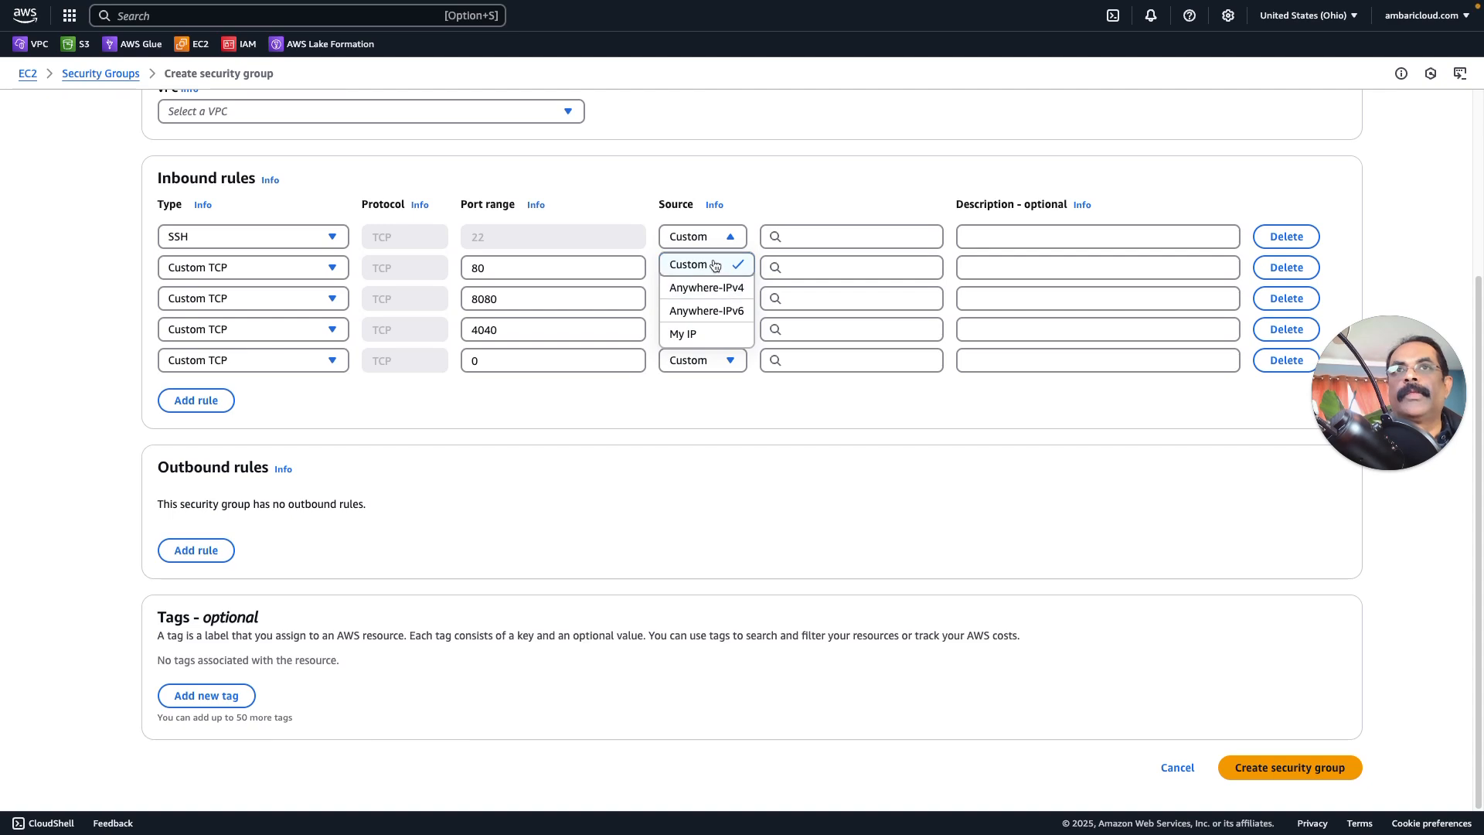
left_click(715, 264)
left_click(716, 262)
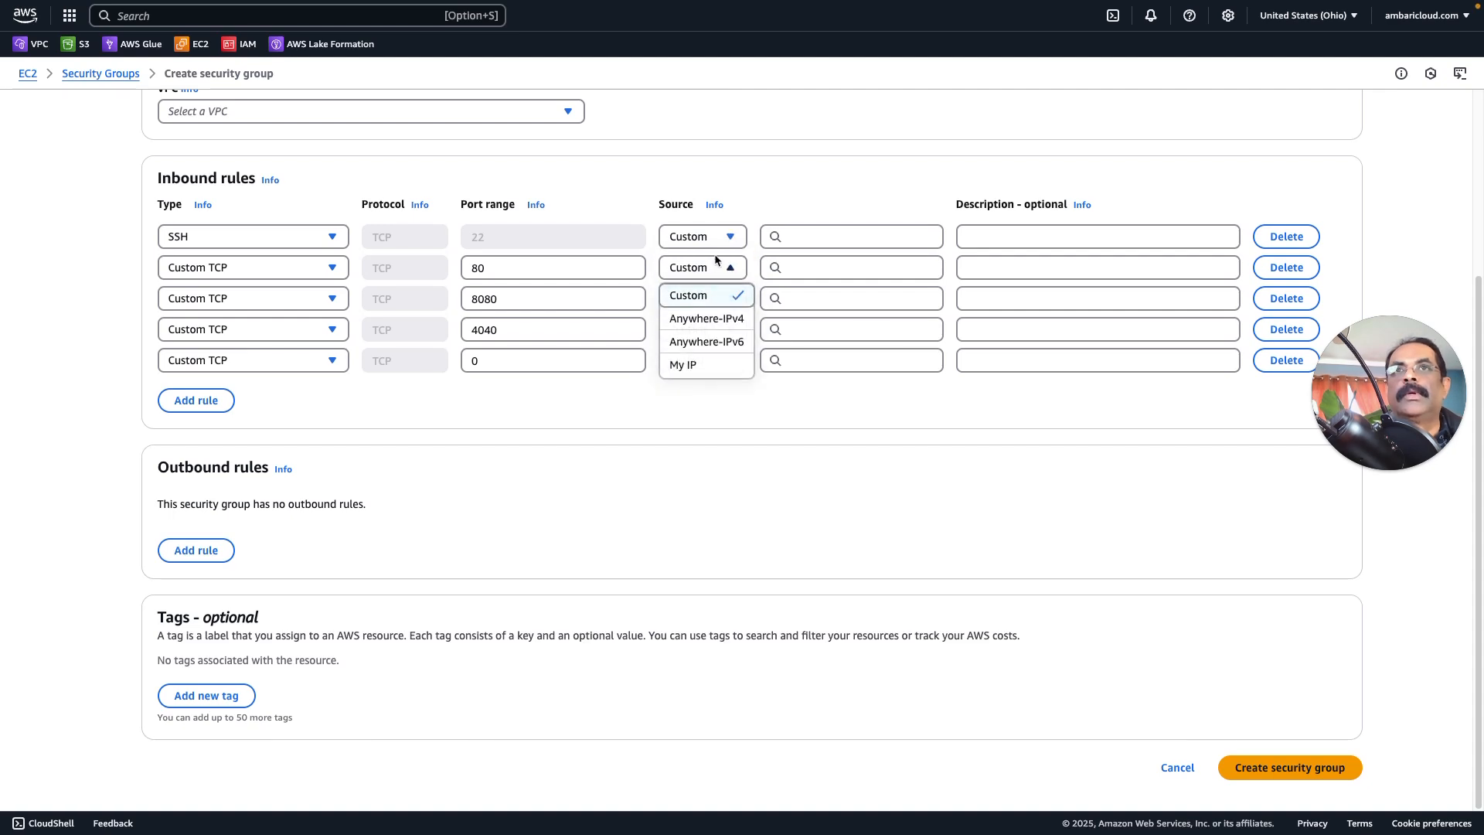
left_click(741, 319)
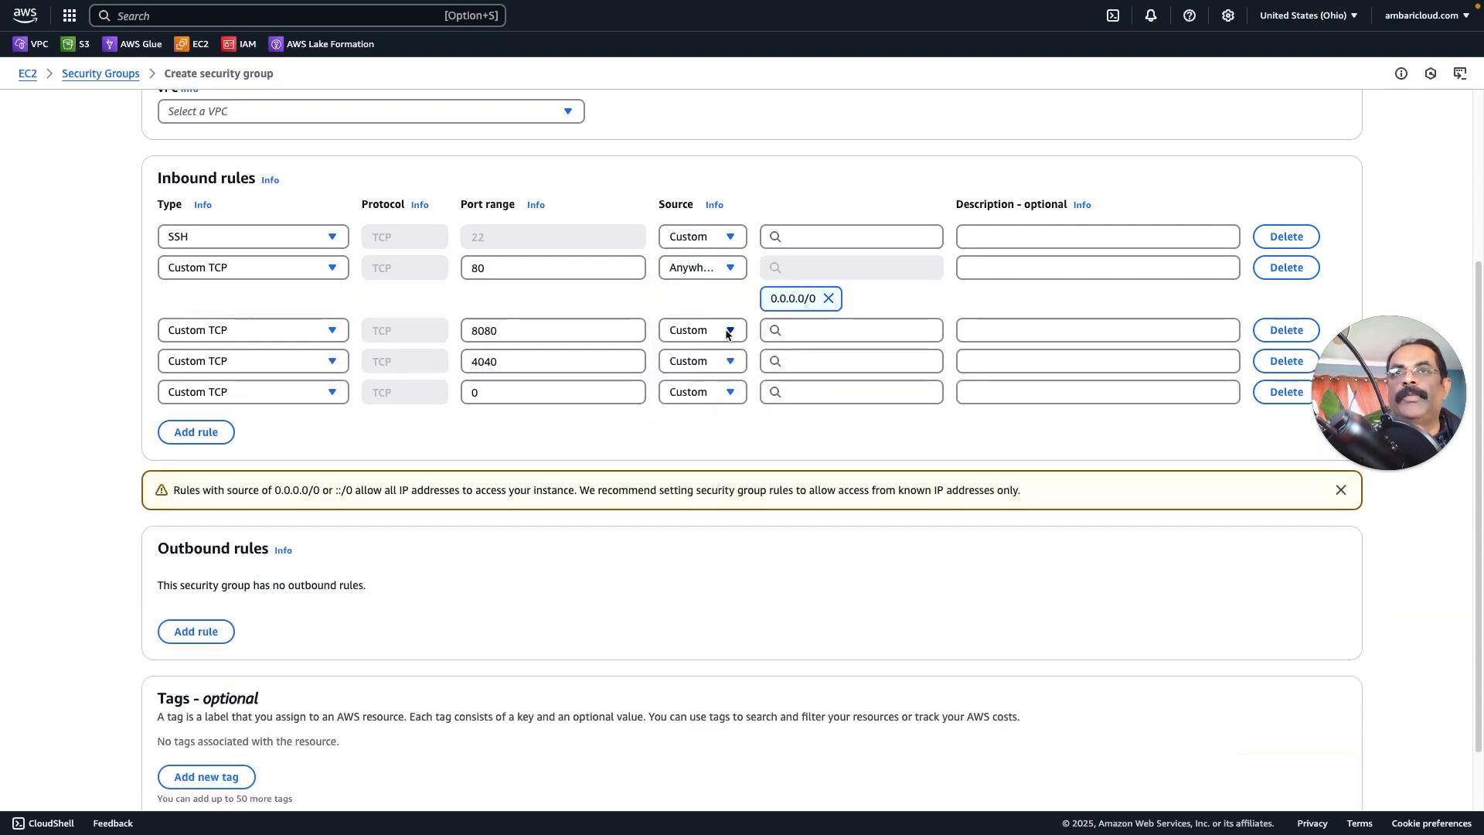
left_click(731, 236)
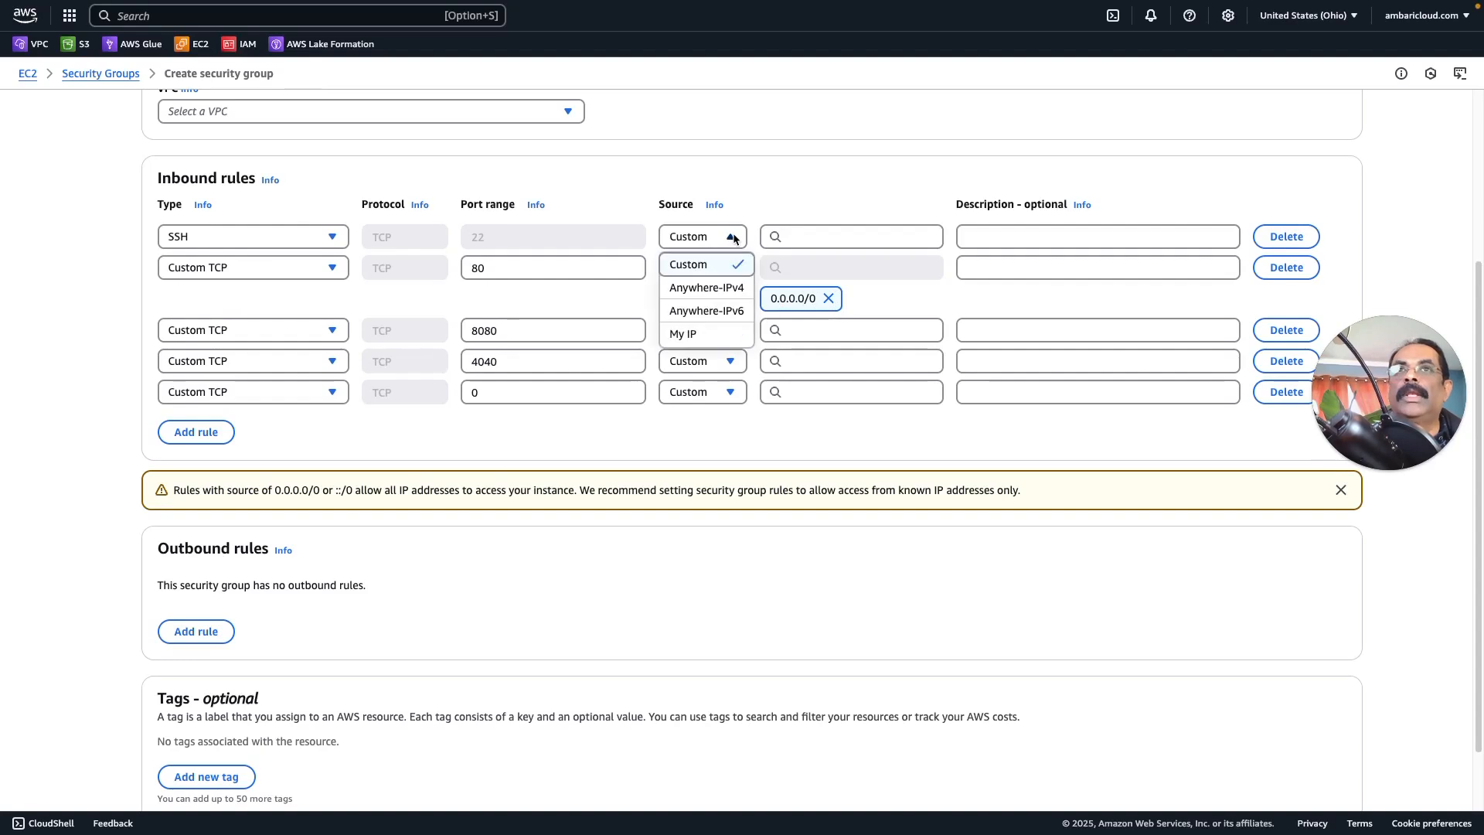
left_click(707, 289)
Set the source of the port 8080, port 4040 and last inbound rules to Anywhere-IPv4.
left_click(730, 363)
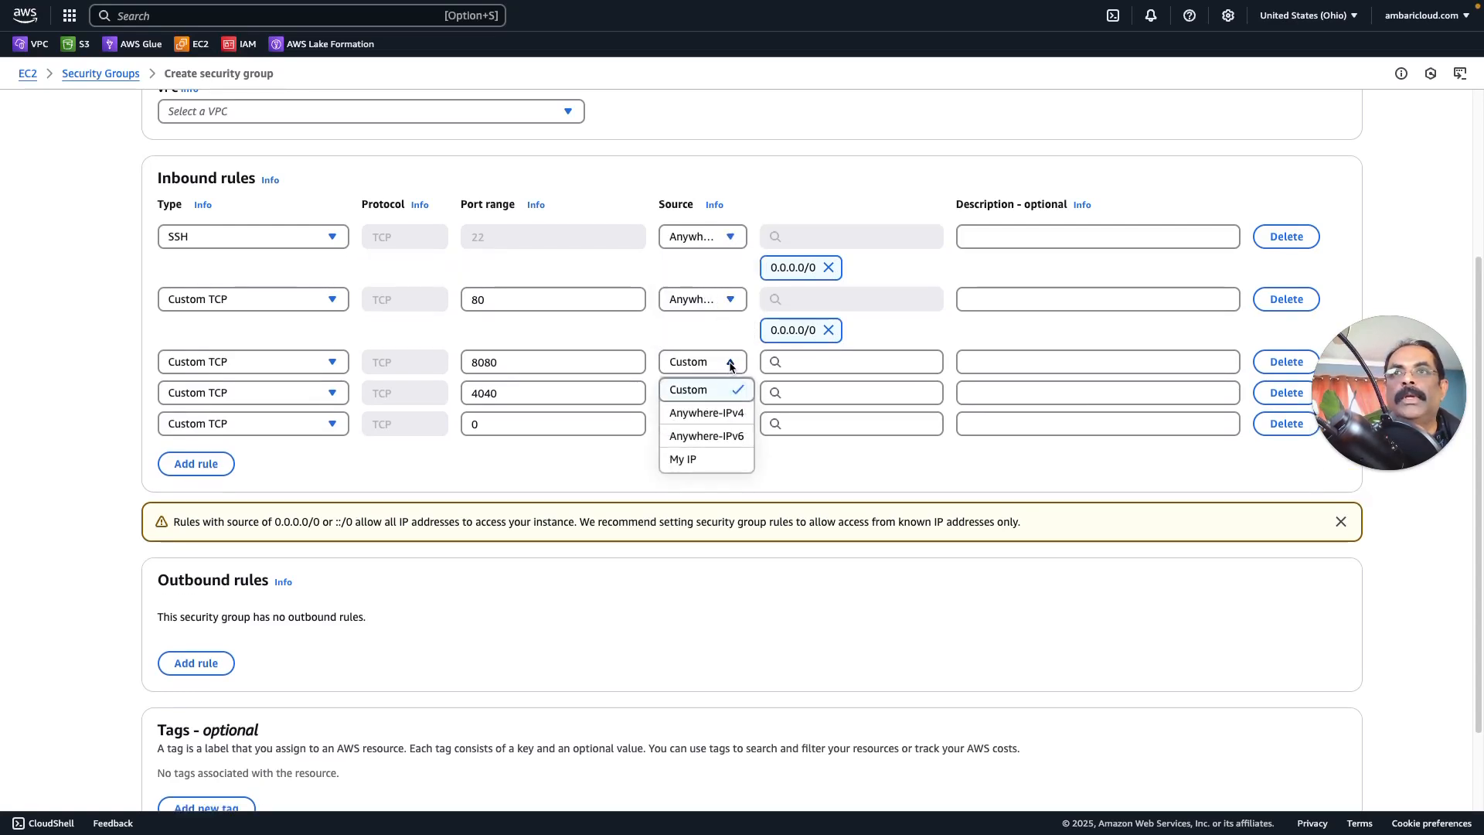
left_click(723, 414)
left_click(732, 425)
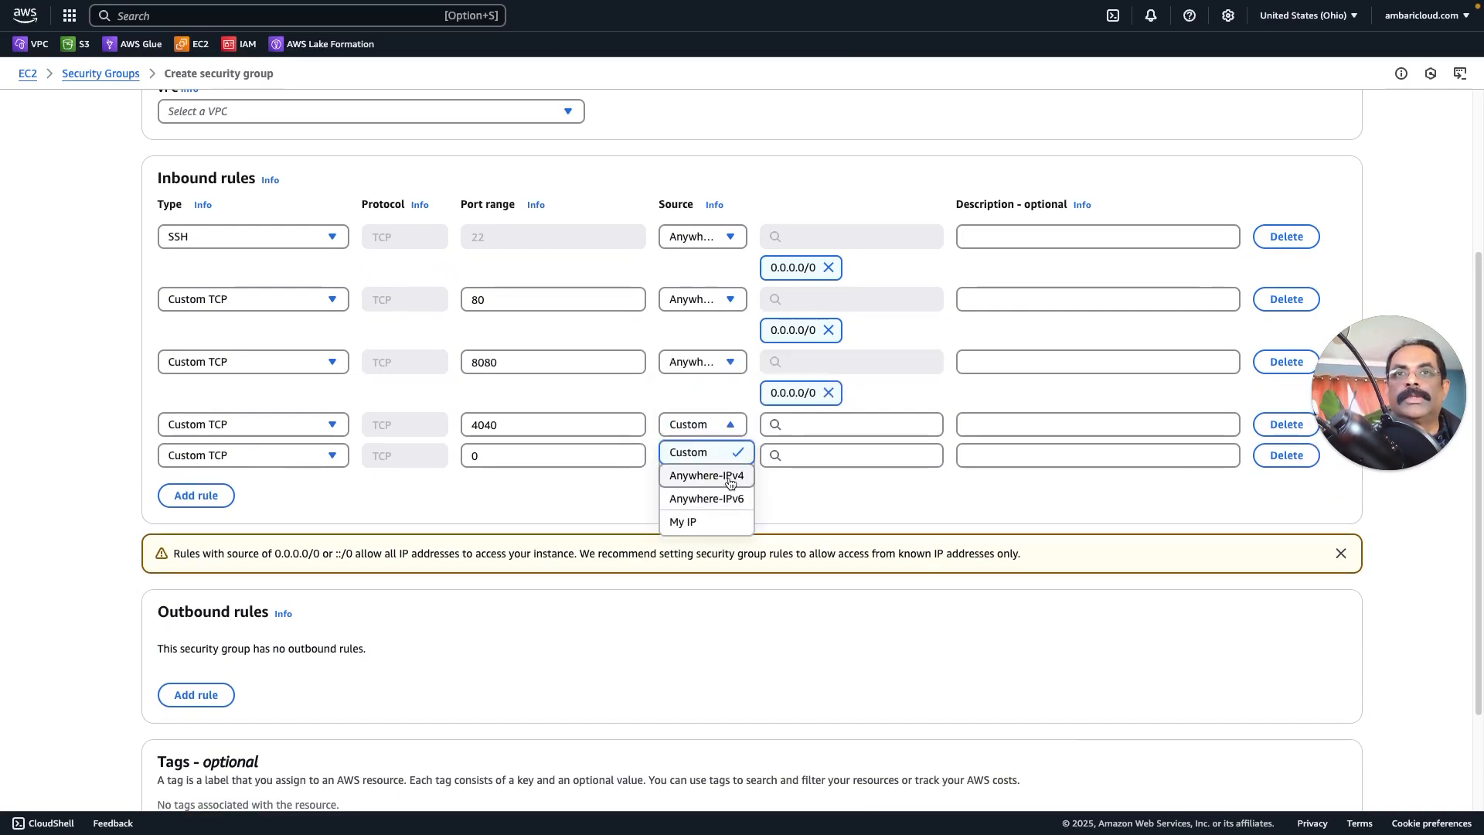
left_click(730, 477)
left_click(735, 489)
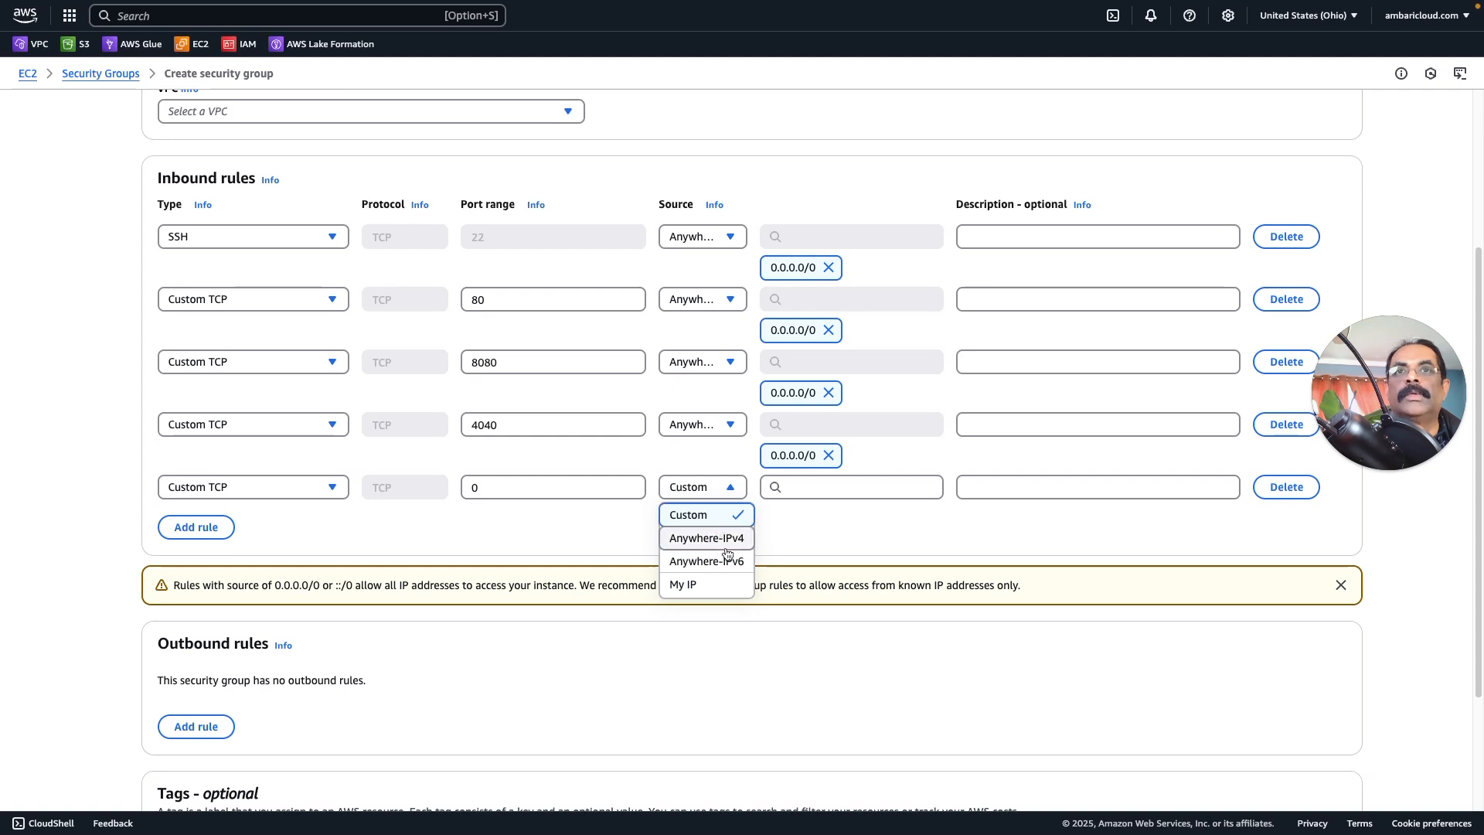
left_click(719, 541)
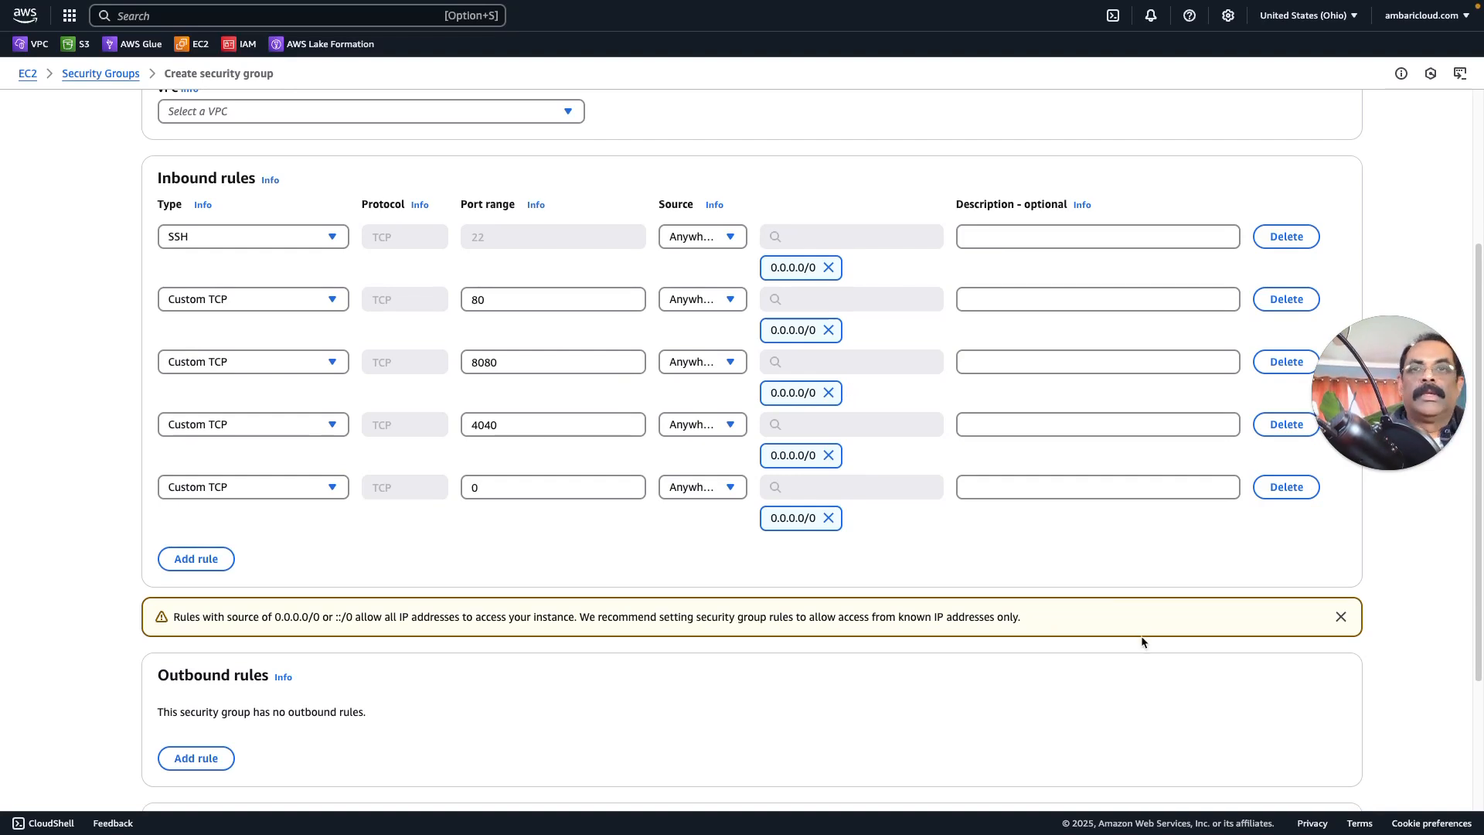
Try to create the security group, and fill in its required description as "ambari group" and its VPC as project_2-vpc.
scroll(1268, 676, "down", 3)
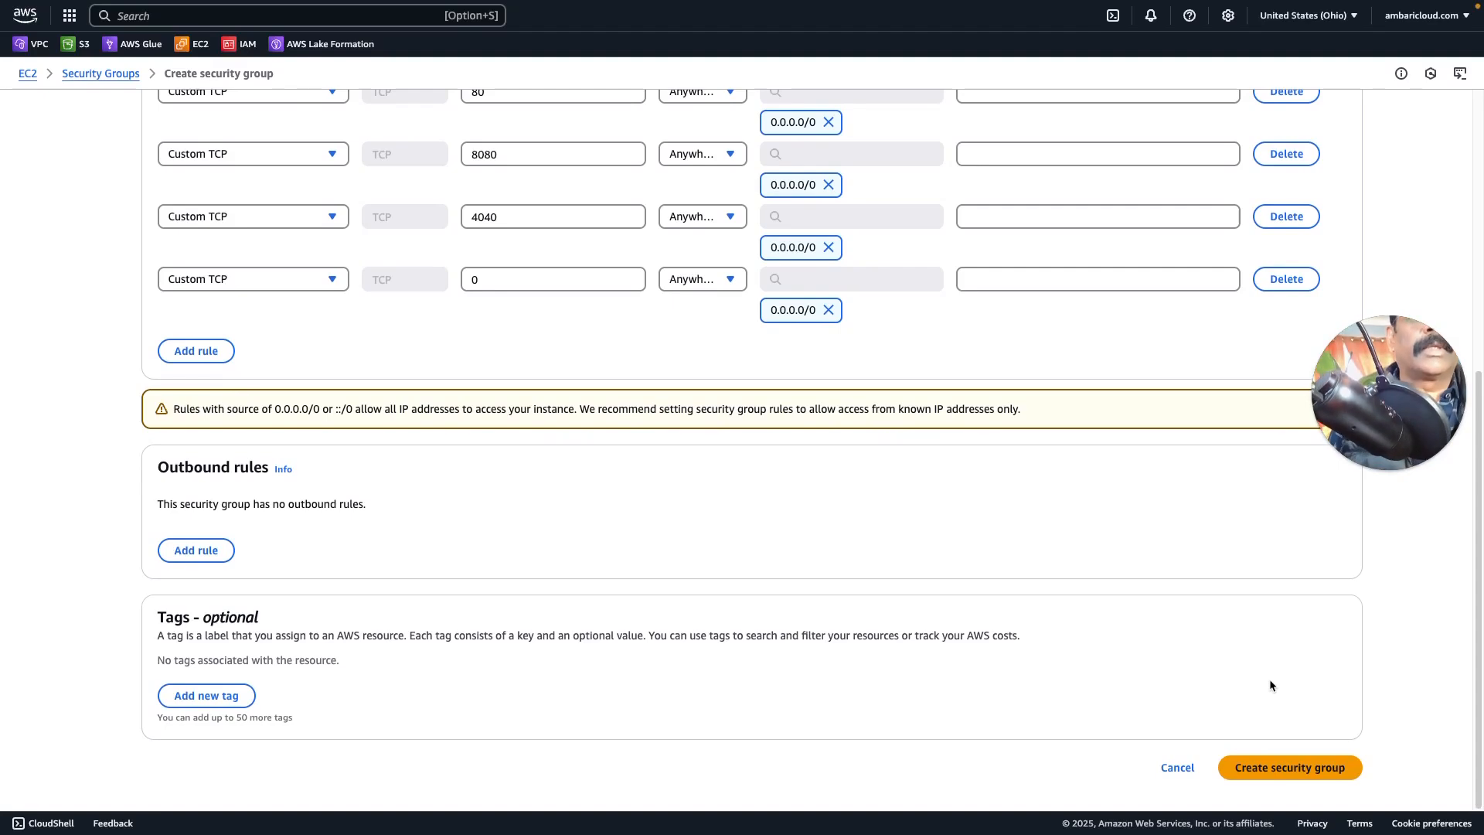
left_click(1289, 767)
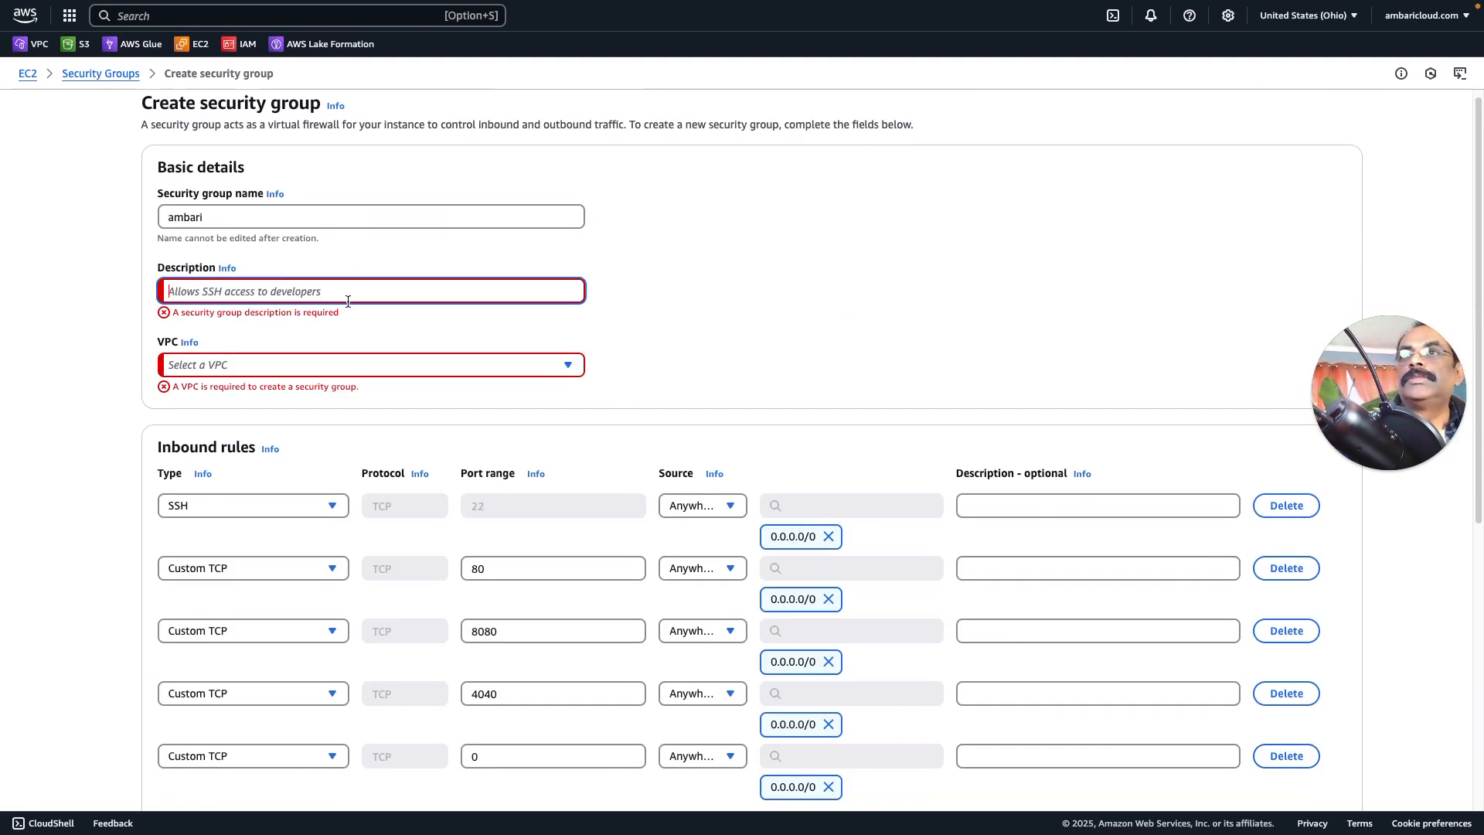
type("mba")
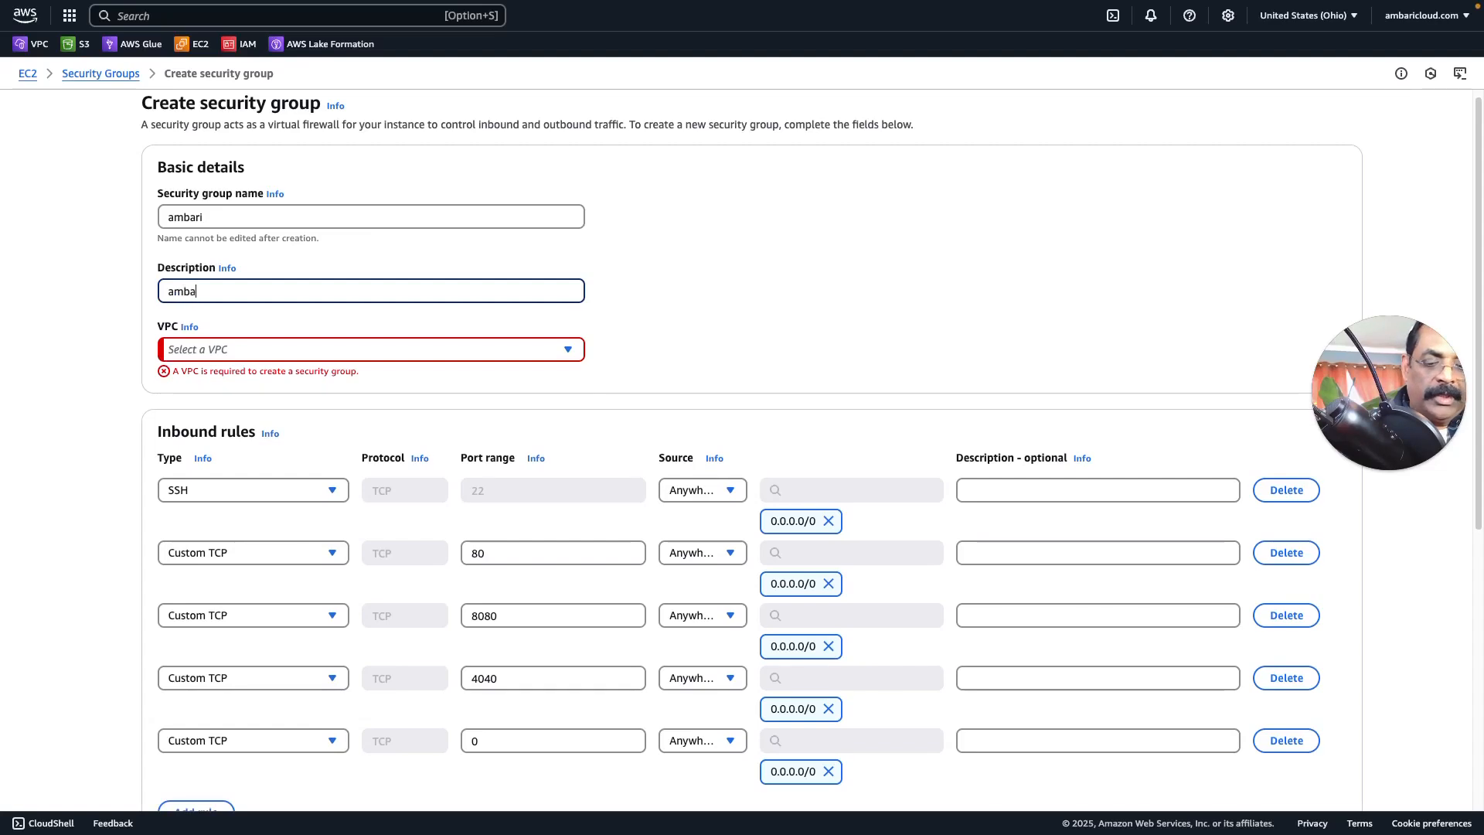
type("ri group")
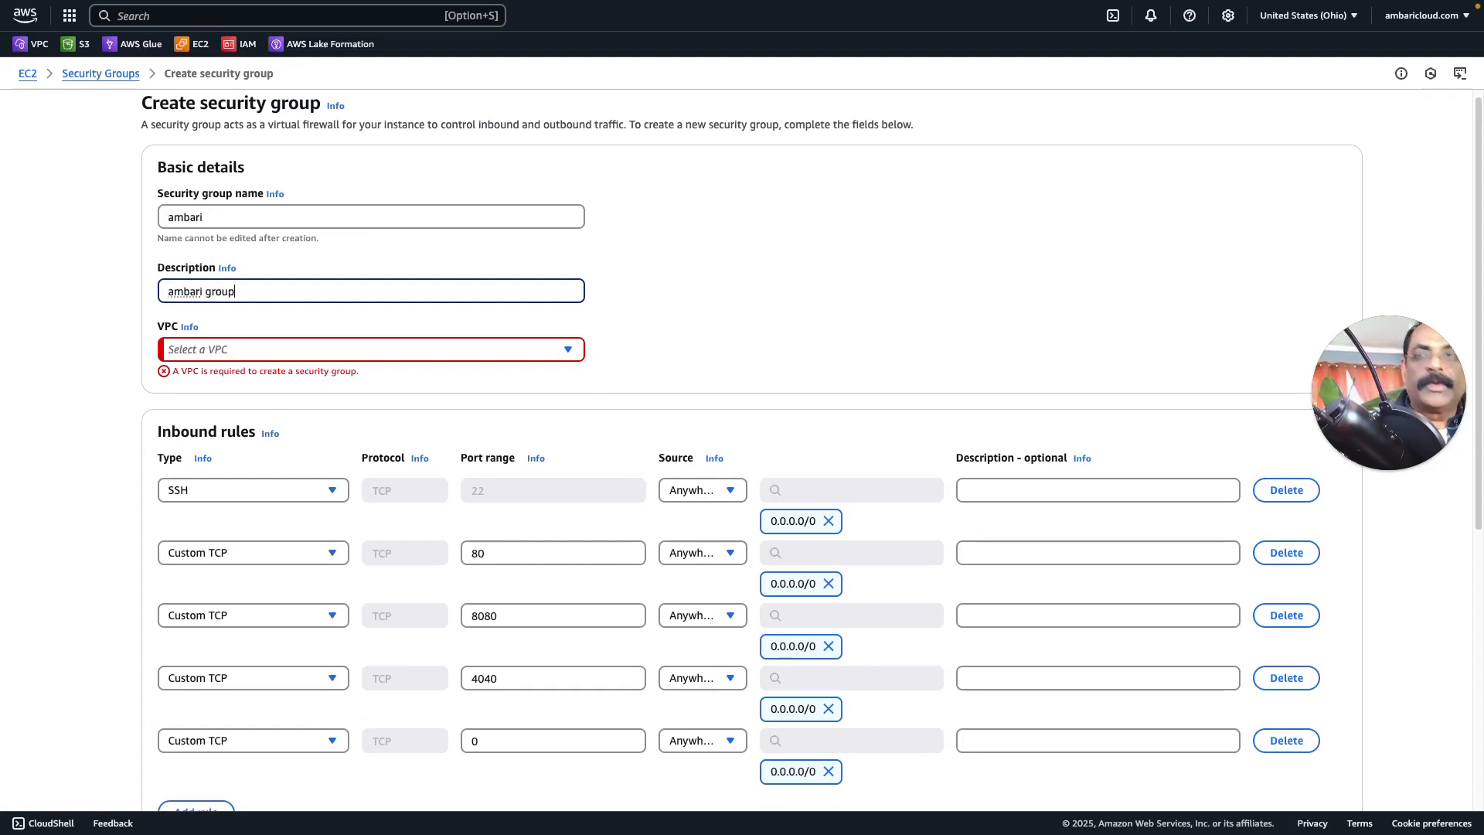
left_click(568, 351)
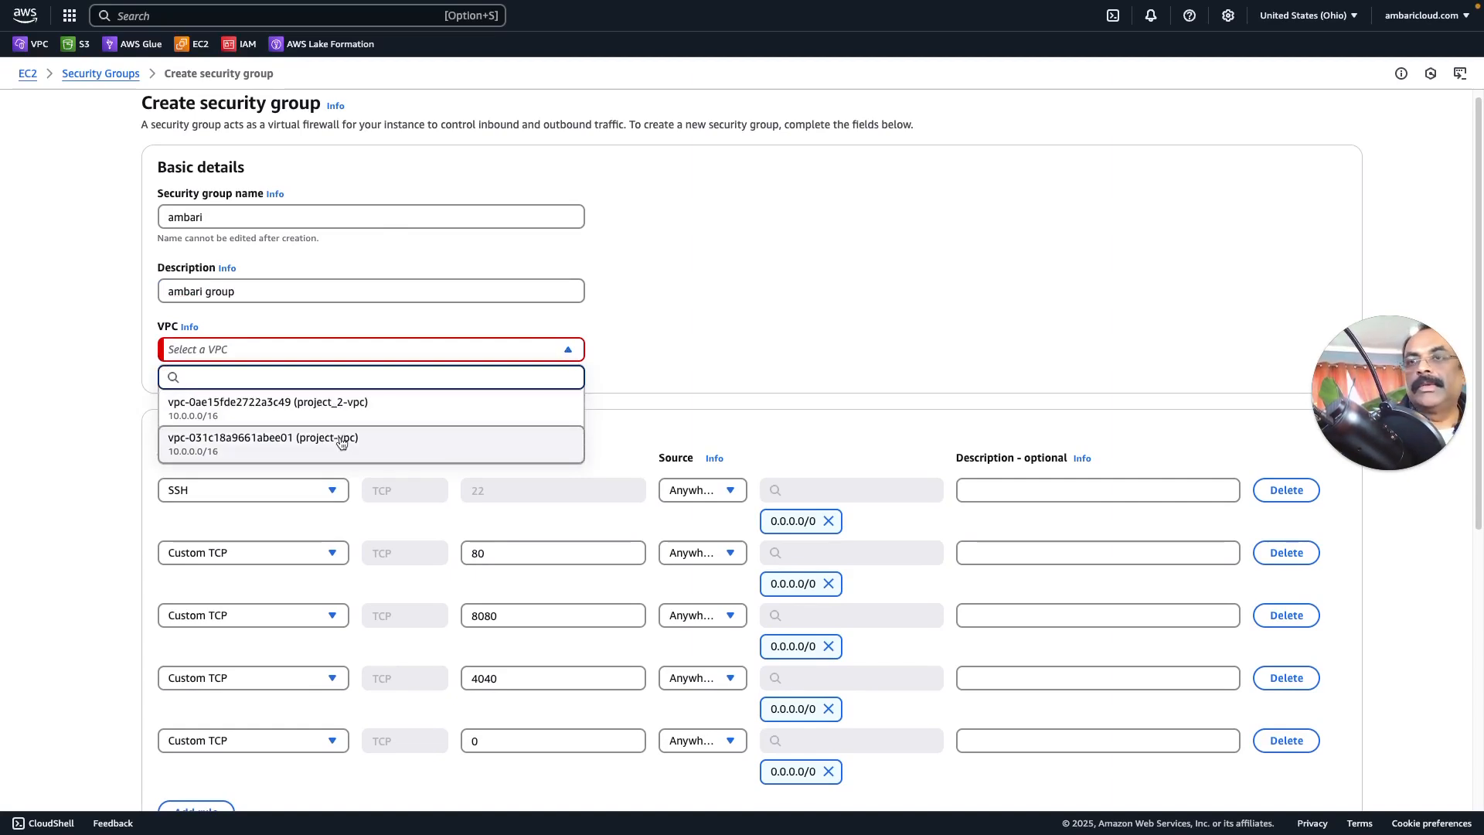
left_click(340, 404)
Create the ambari security group with the configured inbound rules and the All traffic outbound rule.
scroll(827, 338, "down", 6)
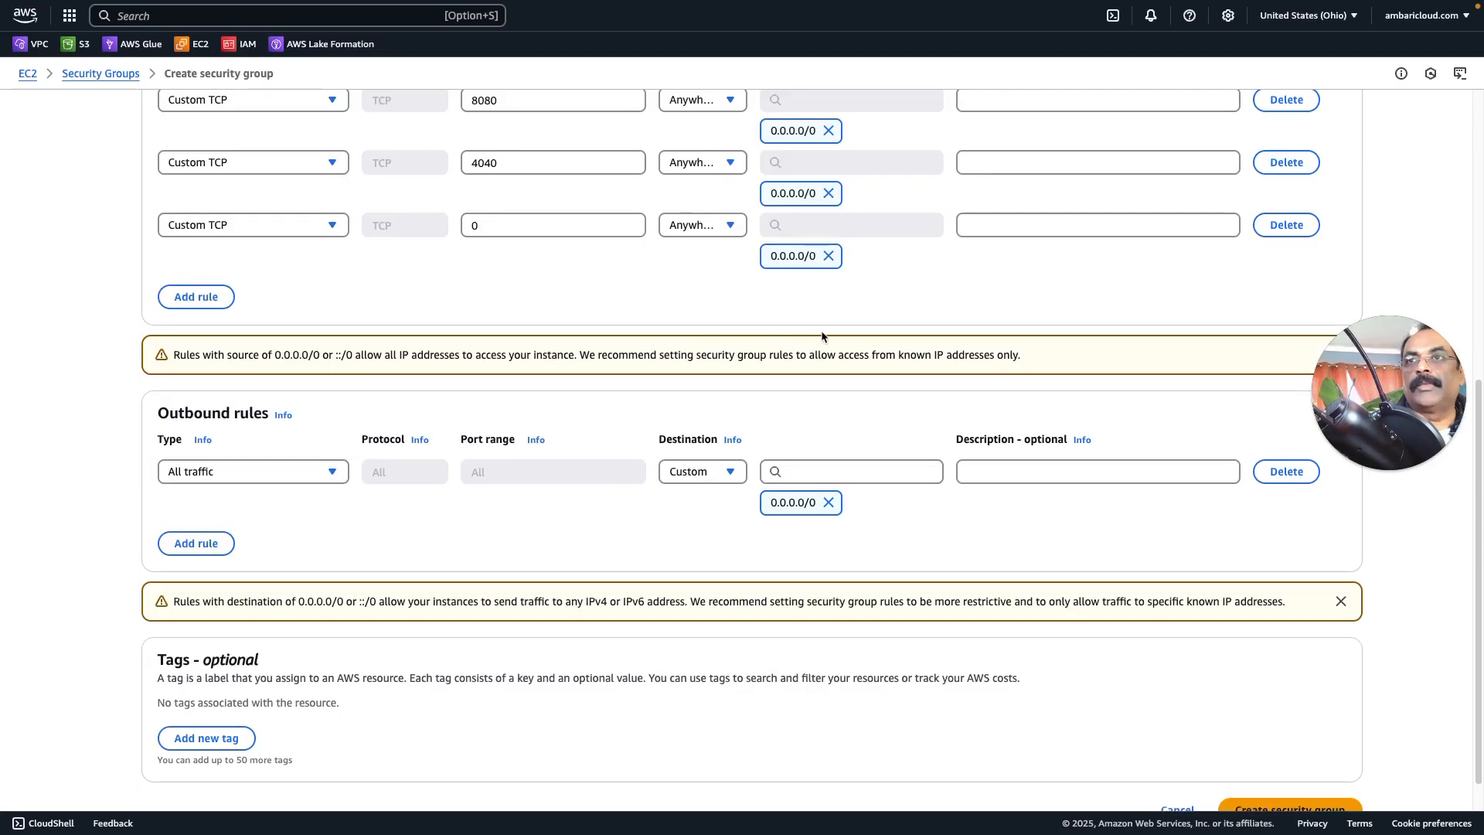
scroll(1237, 657, "down", 1)
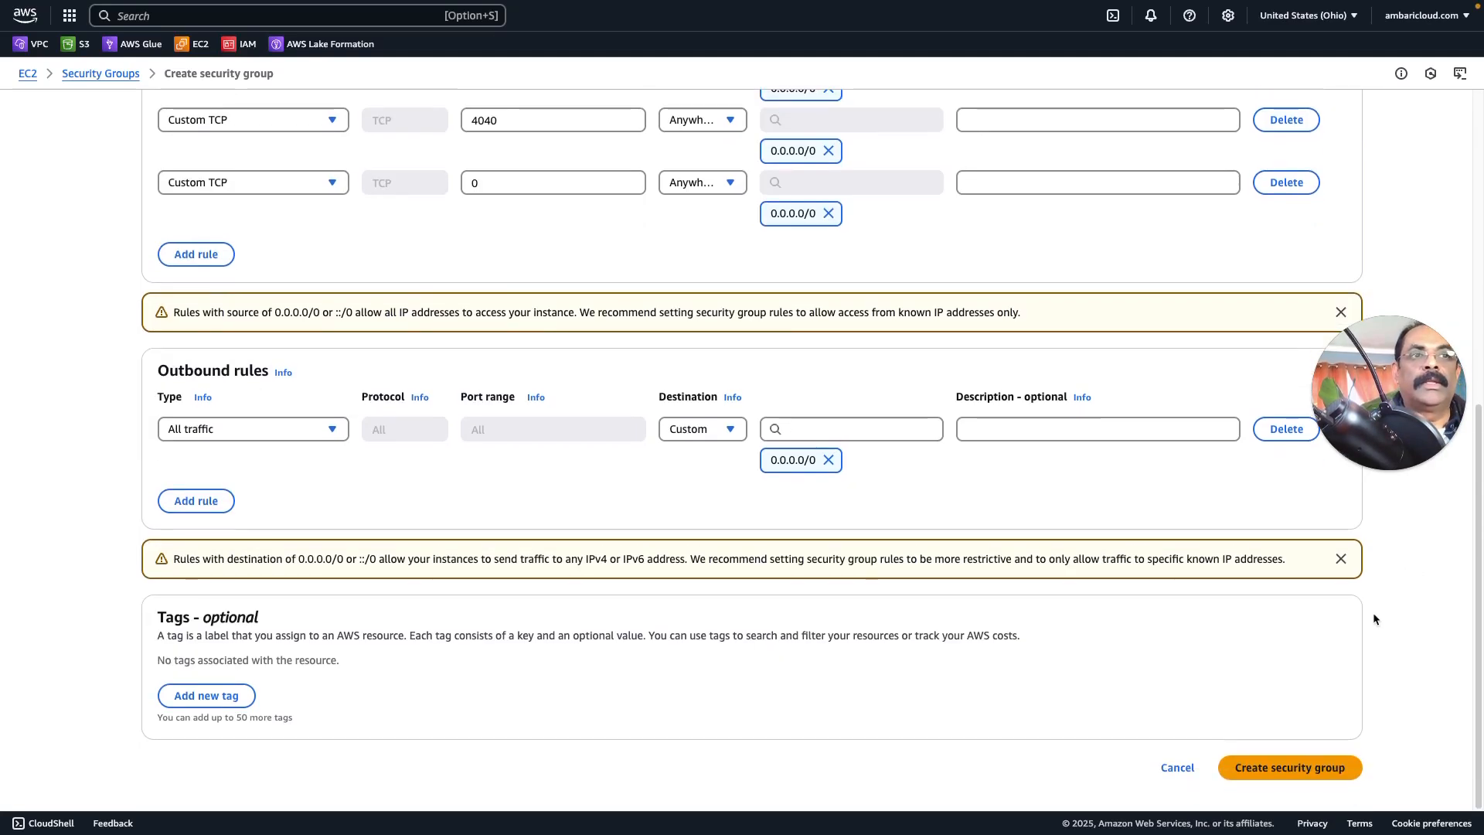
left_click(1299, 765)
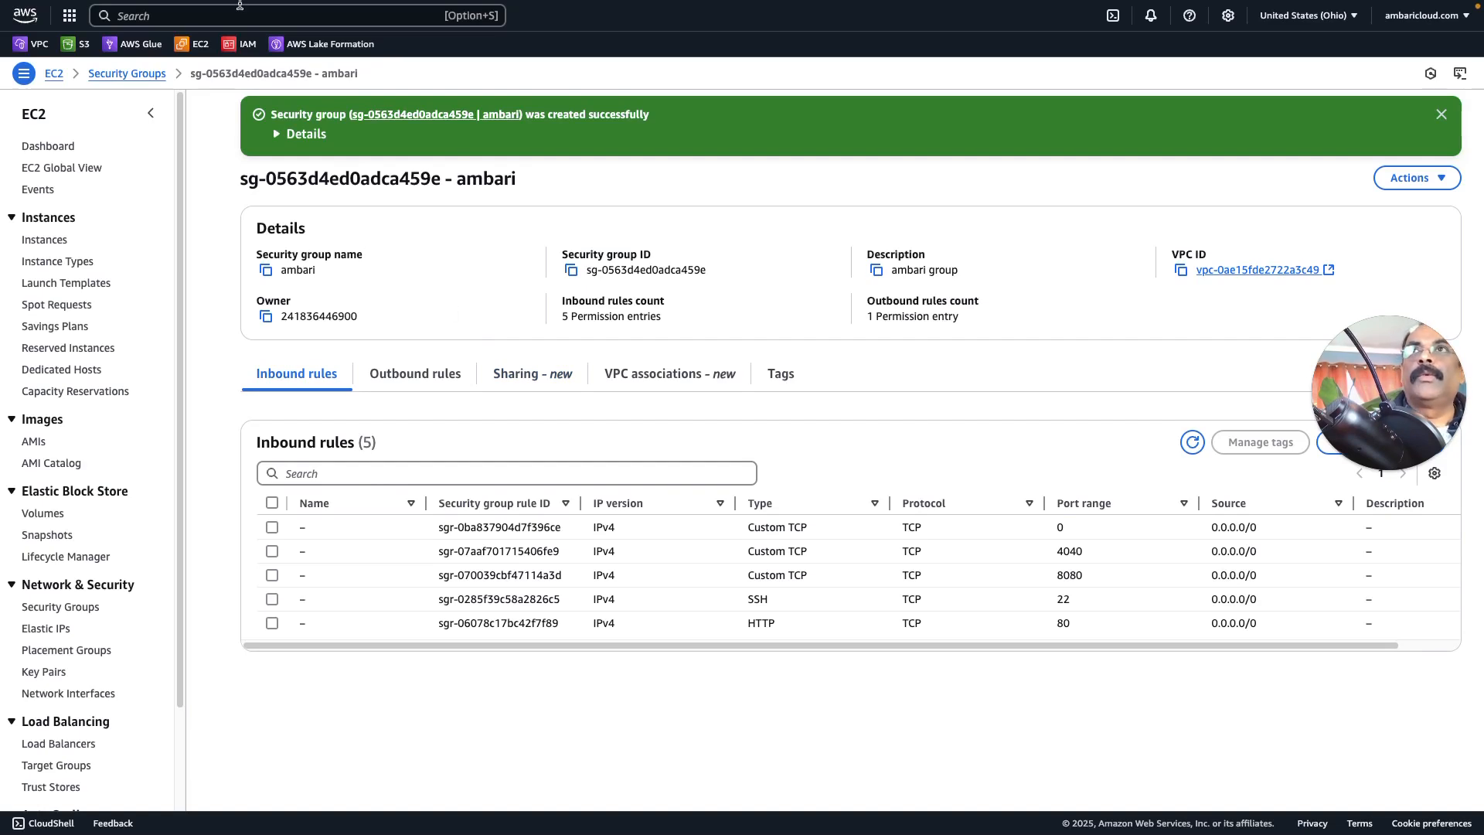
Return to the recipe document and review the Create EC2 Instance section for what follows the security group.
left_click(219, 23)
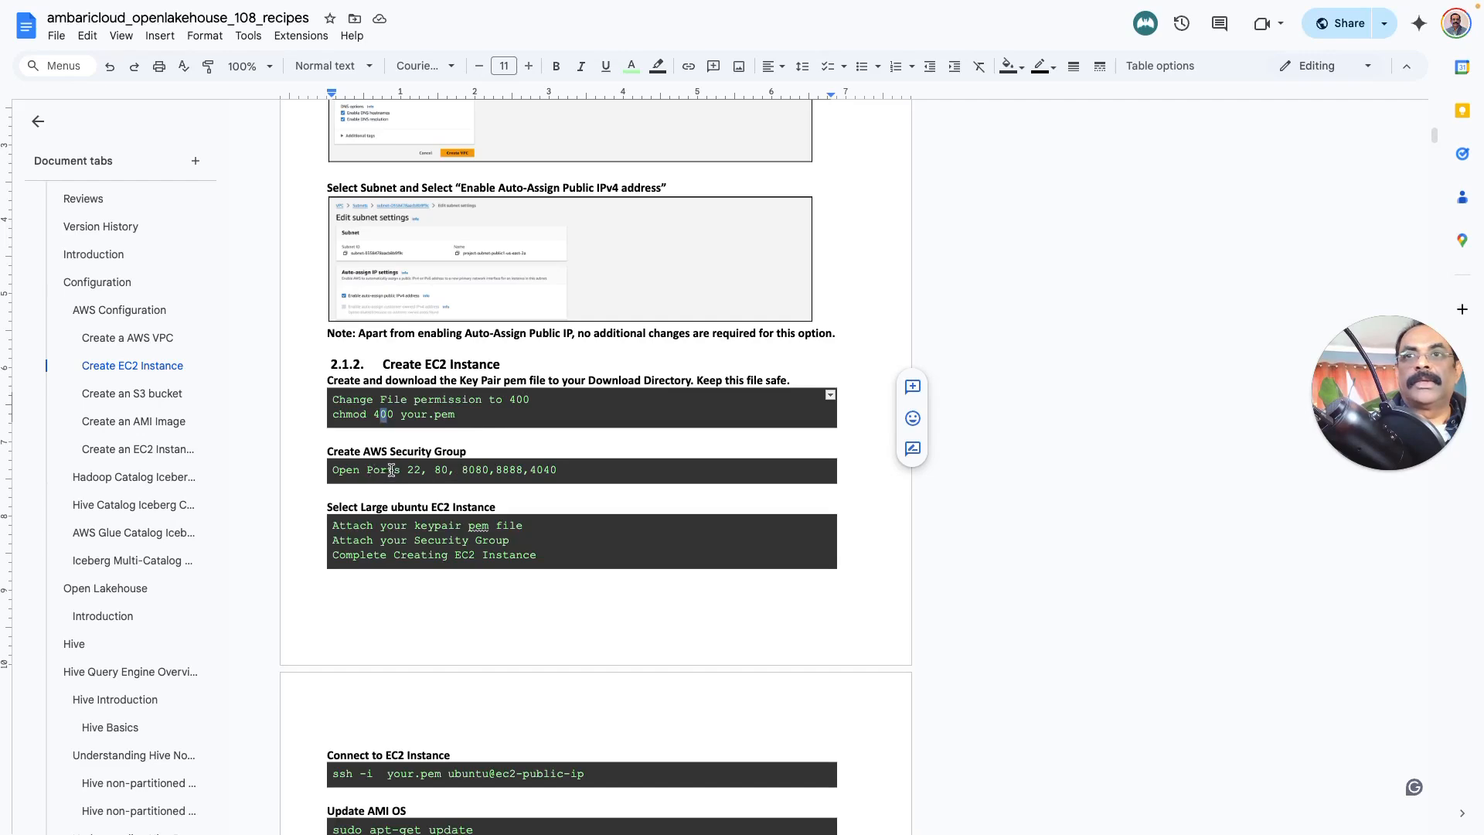
scroll(506, 457, "up", 6)
scroll(506, 458, "up", 10)
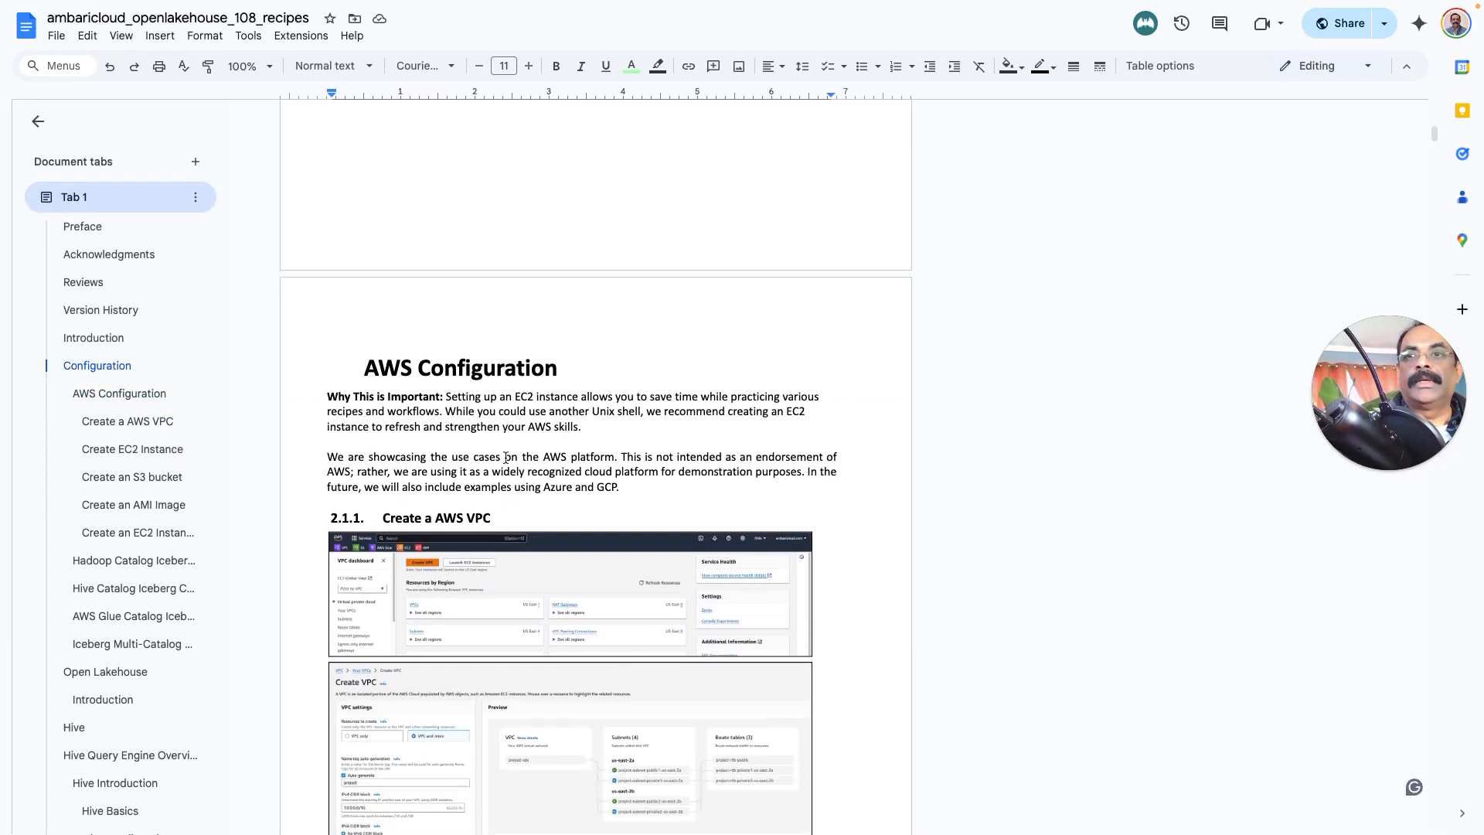
scroll(506, 459, "down", 4)
scroll(506, 459, "down", 15)
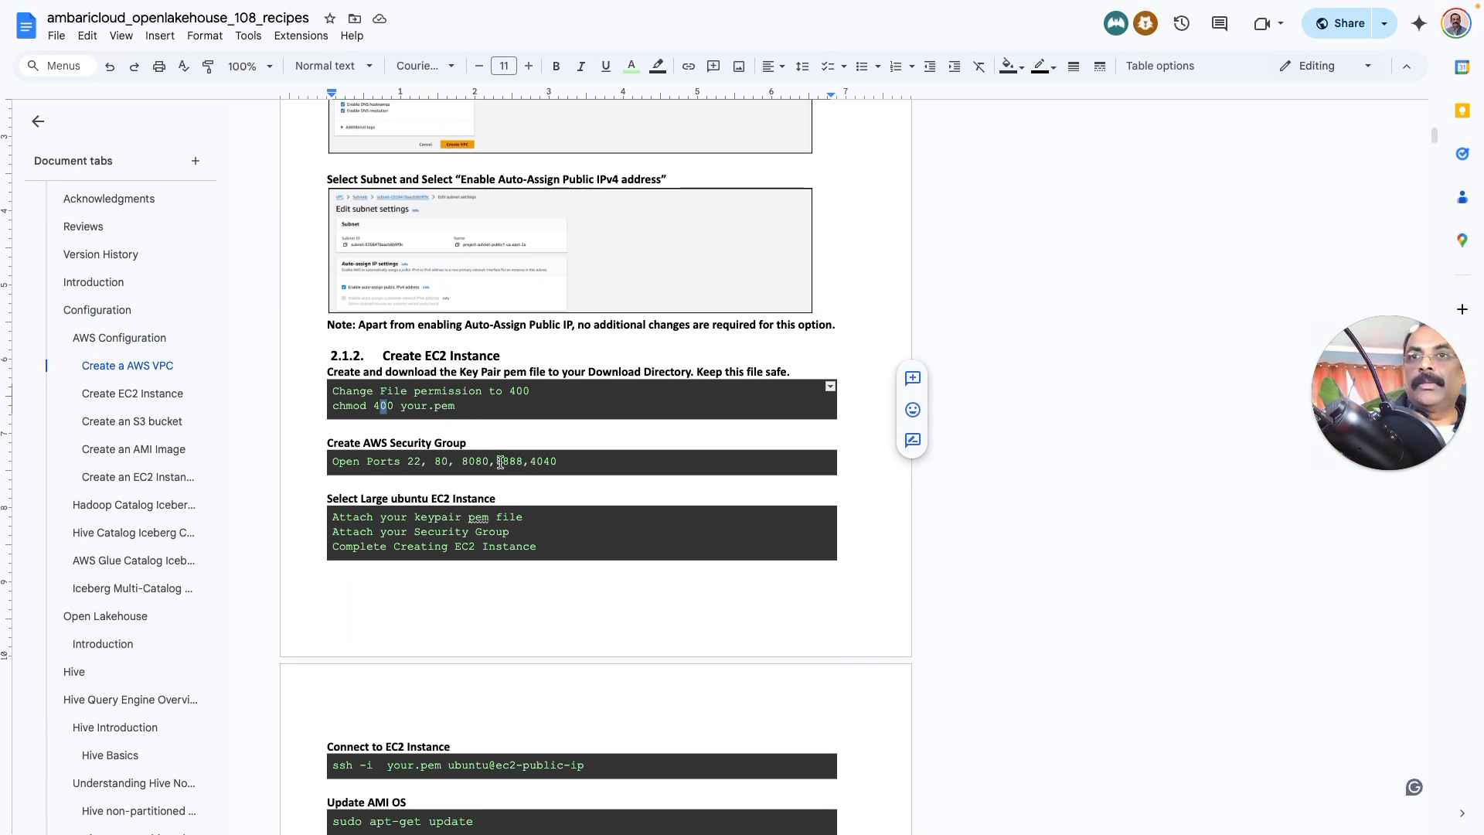
scroll(501, 461, "down", 3)
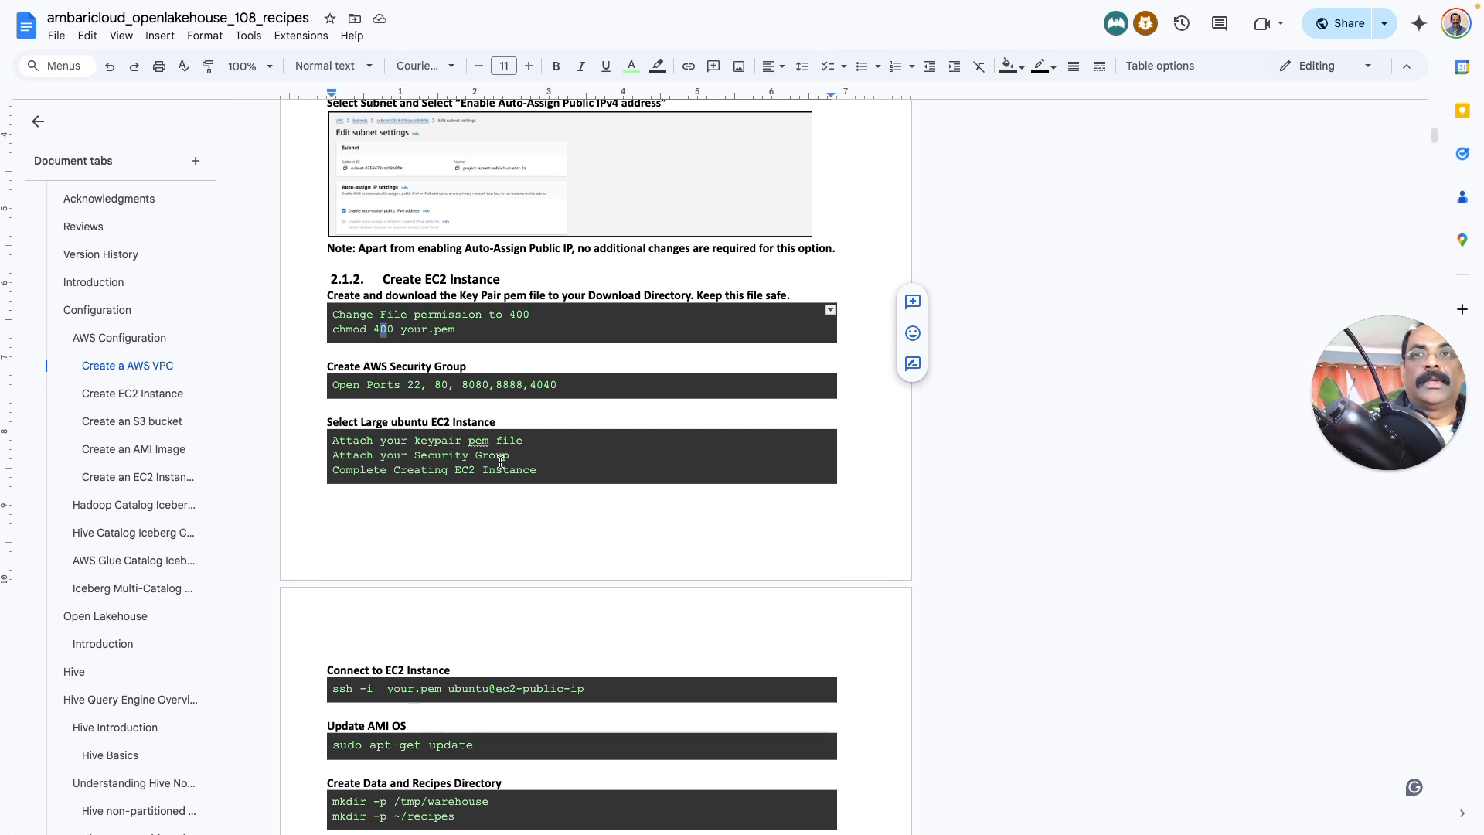